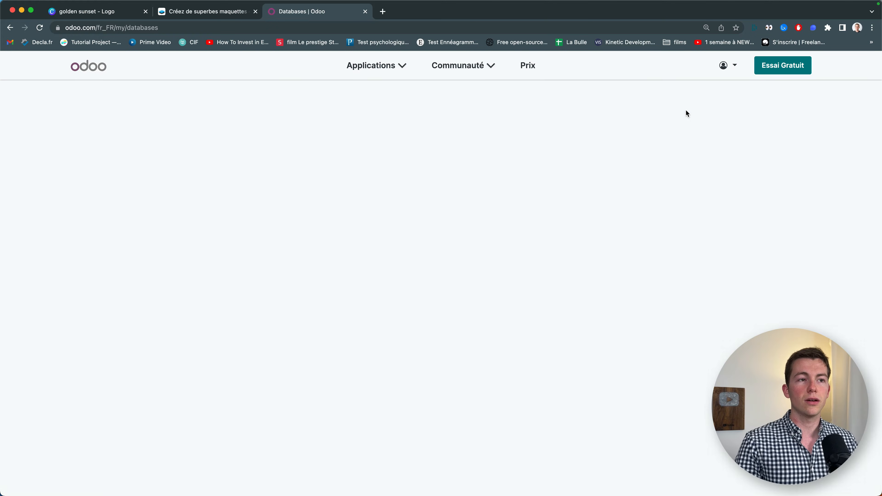
- Start creating a new Odoo database with only the eCommerce application selected and continue to the sign-up form
click(219, 111)
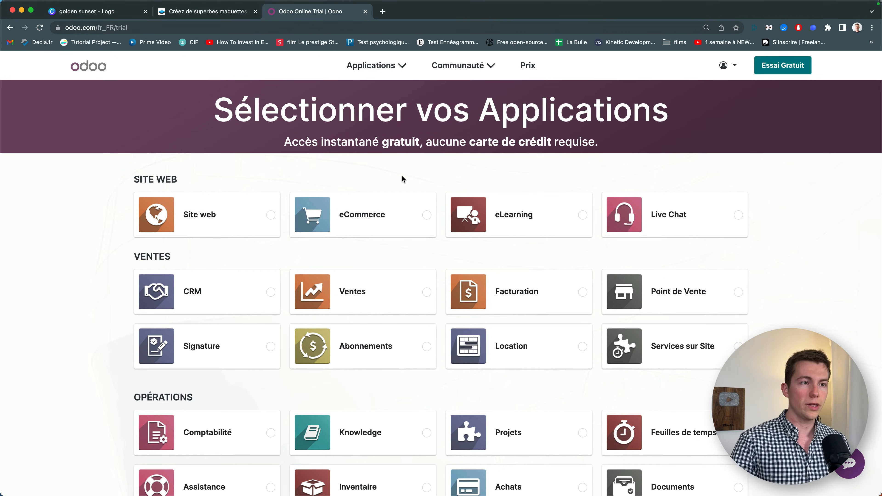
click(398, 219)
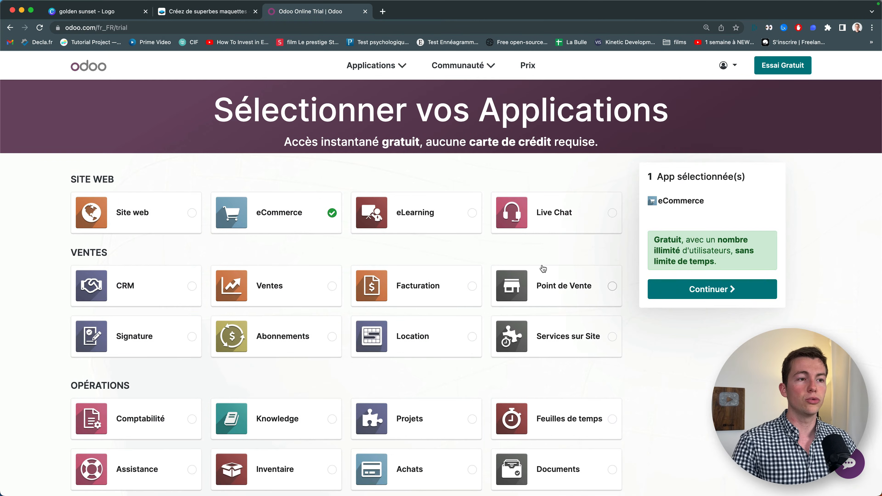
click(705, 292)
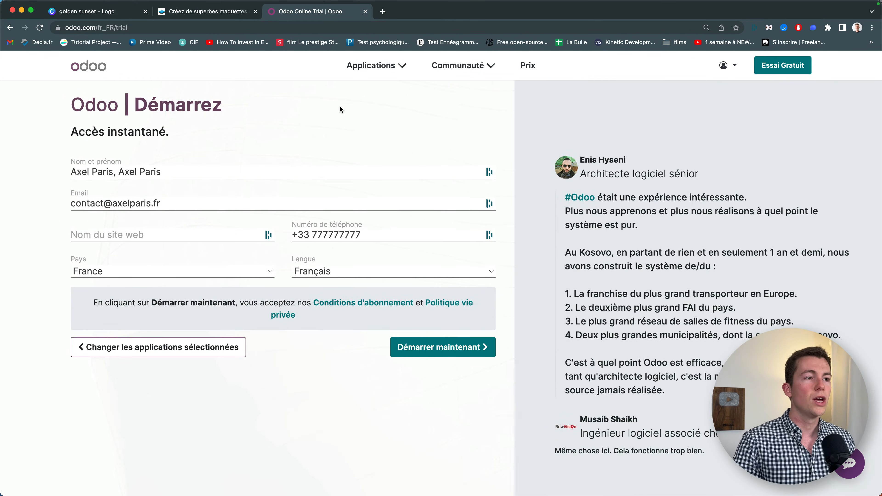
- Remove the duplicated part from the full name field in the sign-up form
click(192, 173)
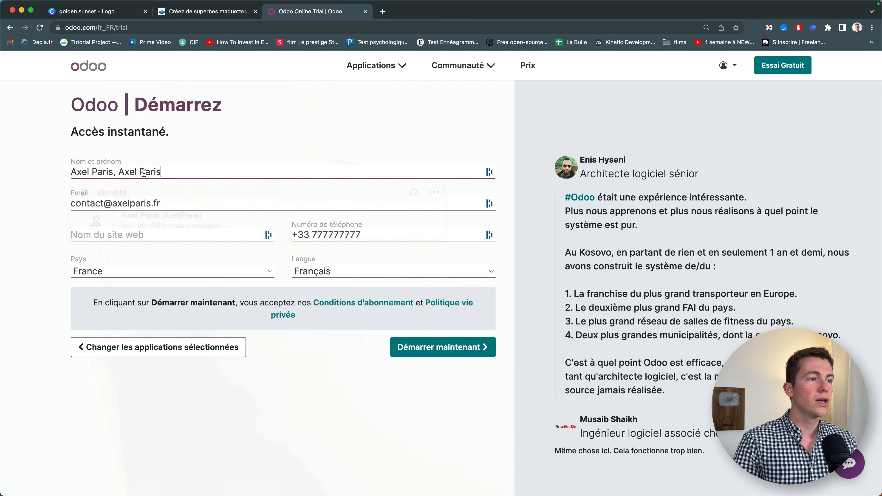
drag(162, 172, 119, 172)
key(BackSpace)
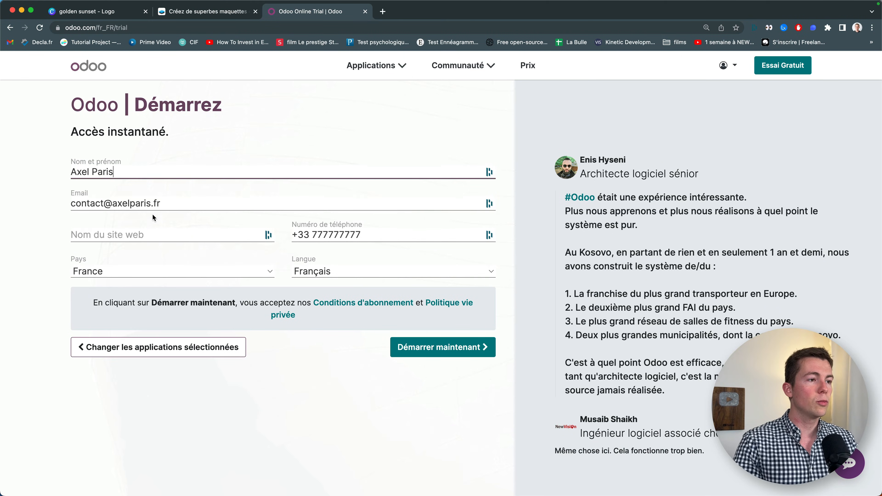
- Name the website "Wave Money" and launch the database creation
click(175, 227)
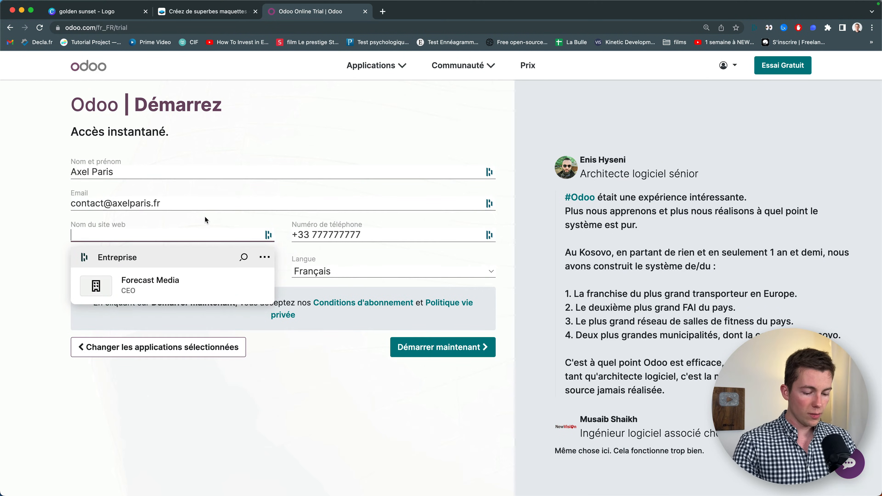
text(Weve)
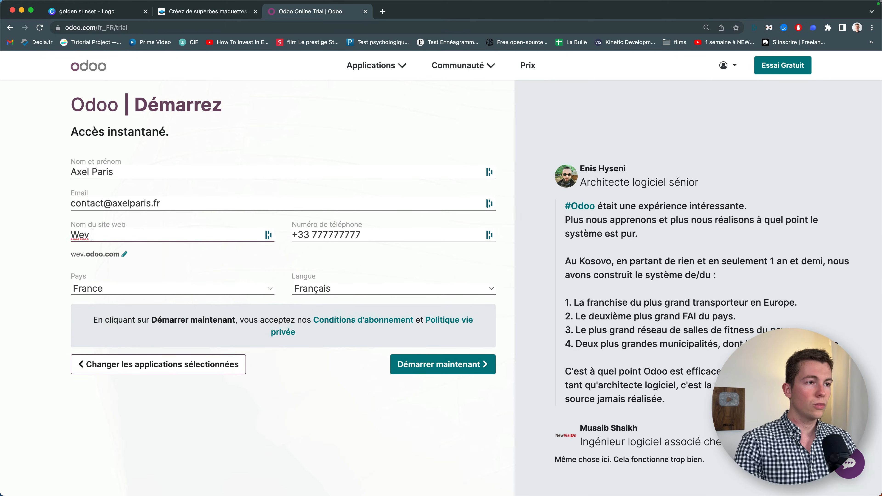
key(BackSpace)
key(BackSpace)
key(BackSpace)
text(ave Money)
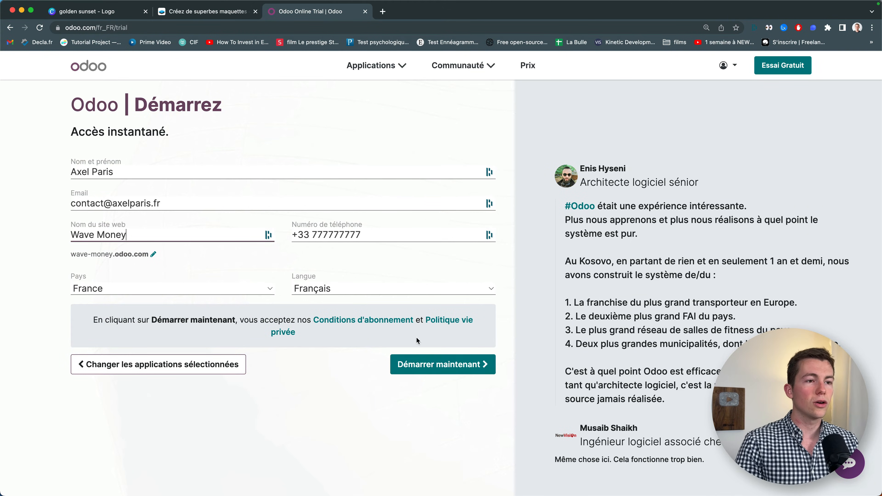
click(439, 363)
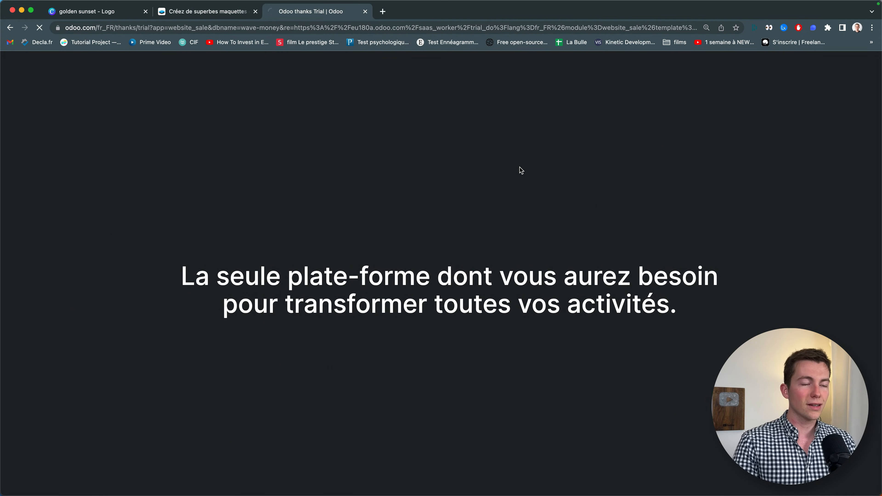
- Switch to Finder to review the image files in the "Projet Odoo - Money Wave" folder, and return to the browser
key(super+Tab)
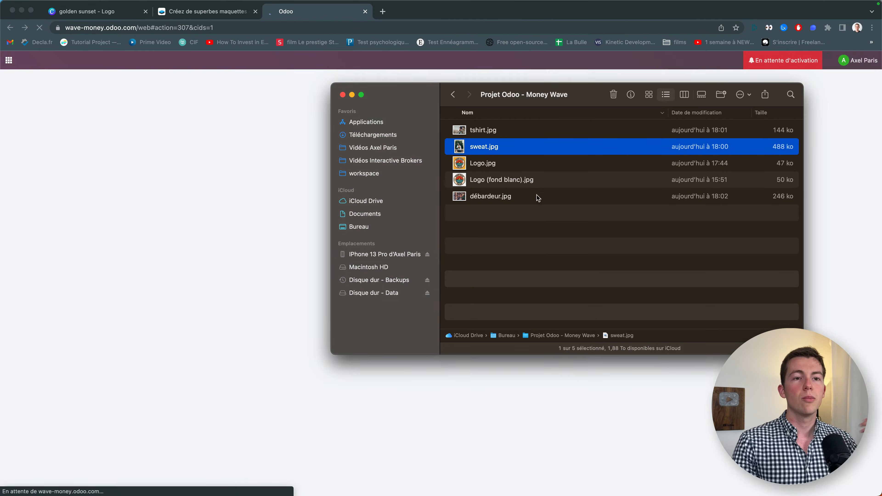
click(534, 205)
drag(534, 205, 510, 130)
click(322, 127)
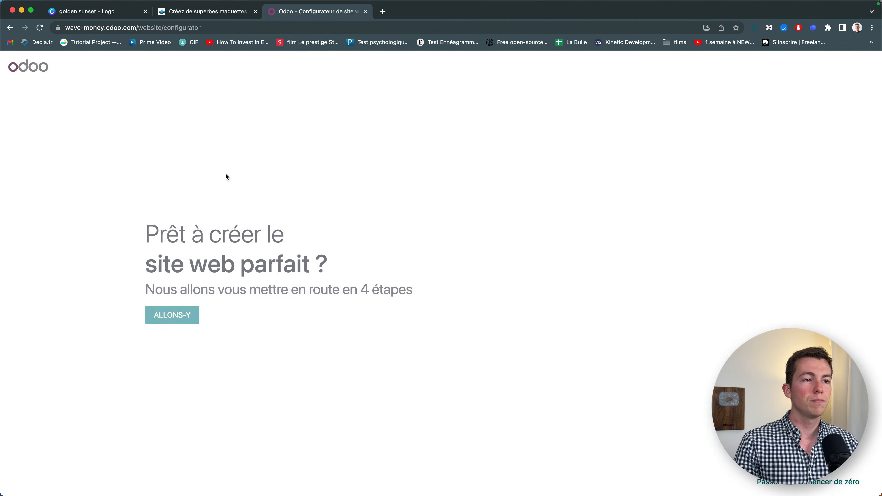
- Start the website configurator and describe the site as "une boutique en ligne" for a "magasin t-shirt" with the main goal "vendre plus"
click(193, 316)
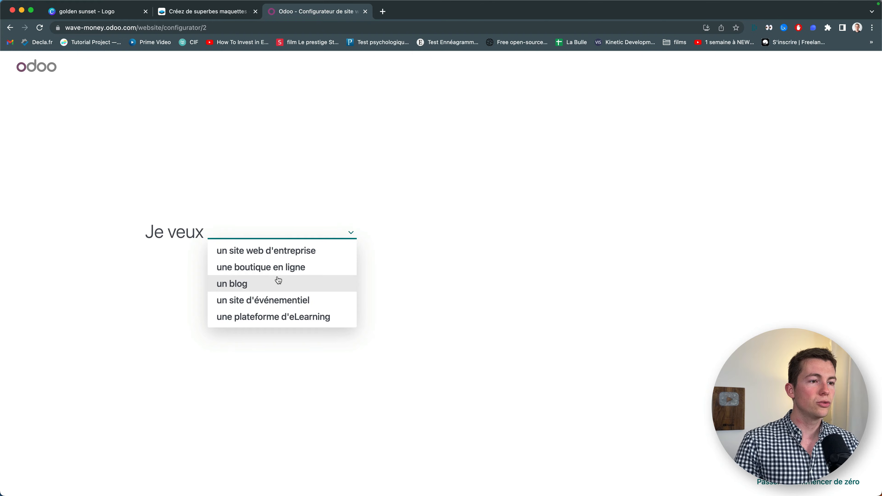
click(293, 267)
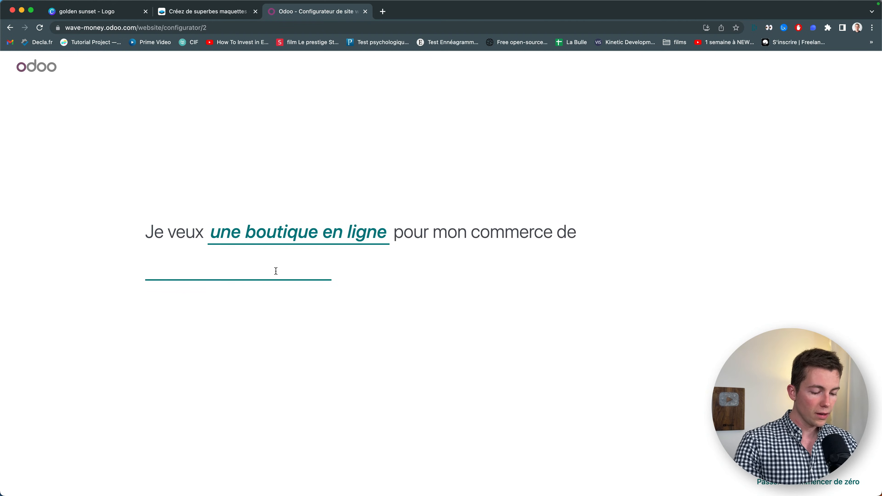
text(shirt)
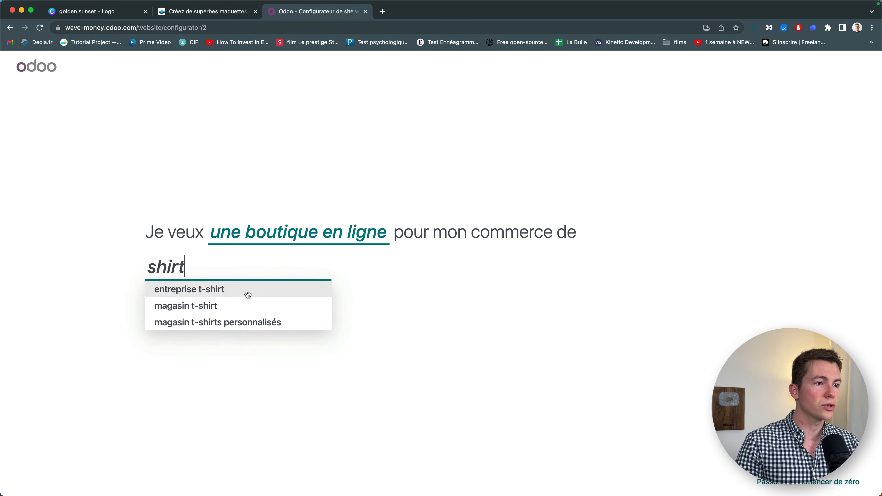
click(243, 307)
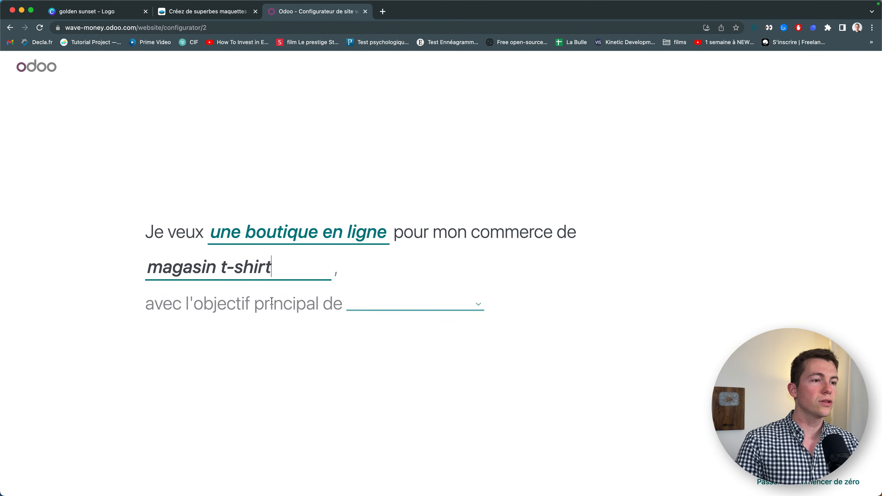
click(413, 307)
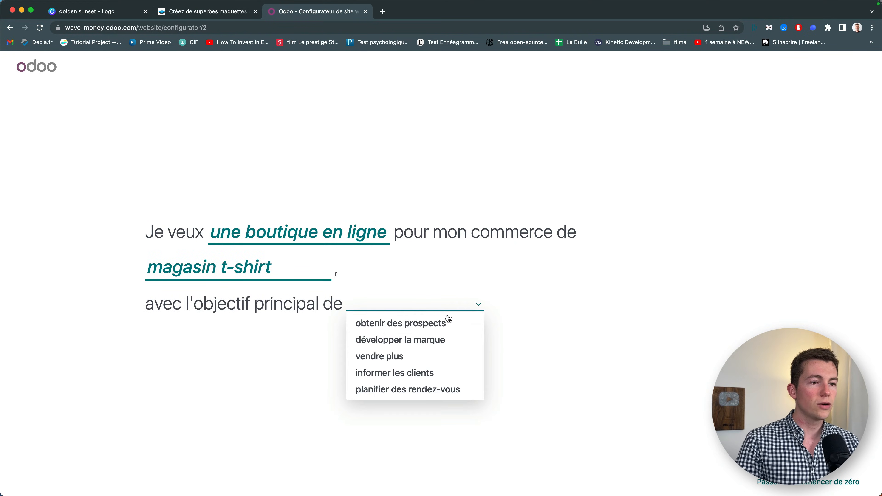
click(451, 362)
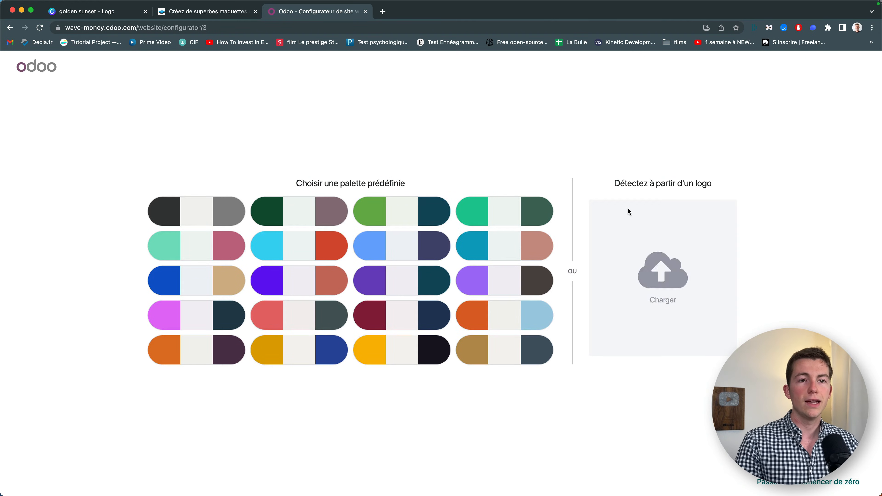
- Try to load Logo.jpg from Finder directly into the logo detection area, and close the image tab
click(713, 214)
click(537, 215)
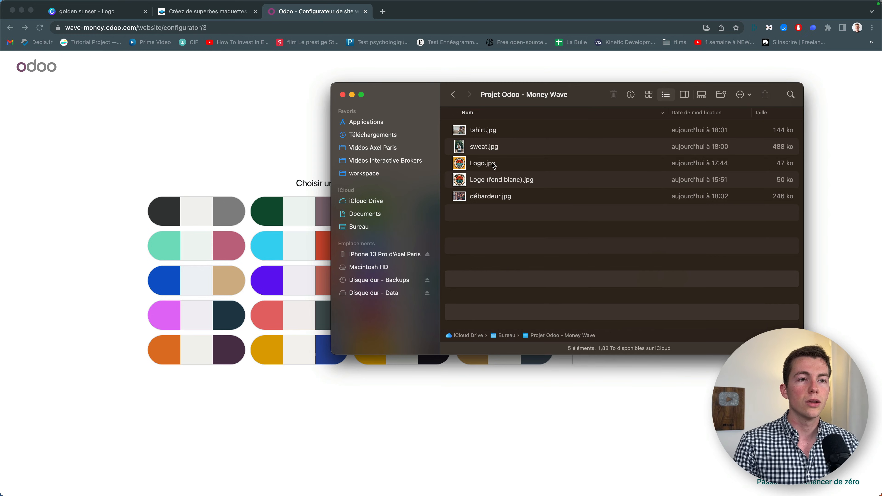
click(517, 166)
drag(528, 166, 709, 252)
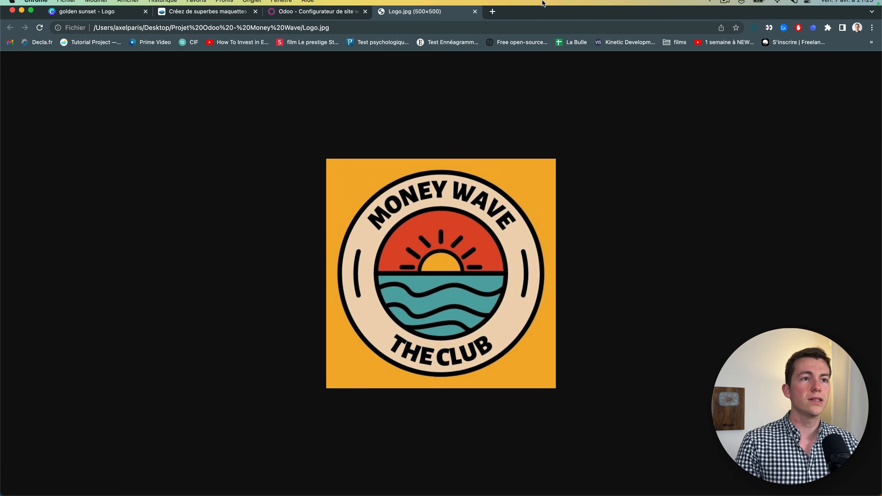
click(475, 11)
- Upload Logo.jpg for colour detection and use the palette detected from the logo
click(695, 319)
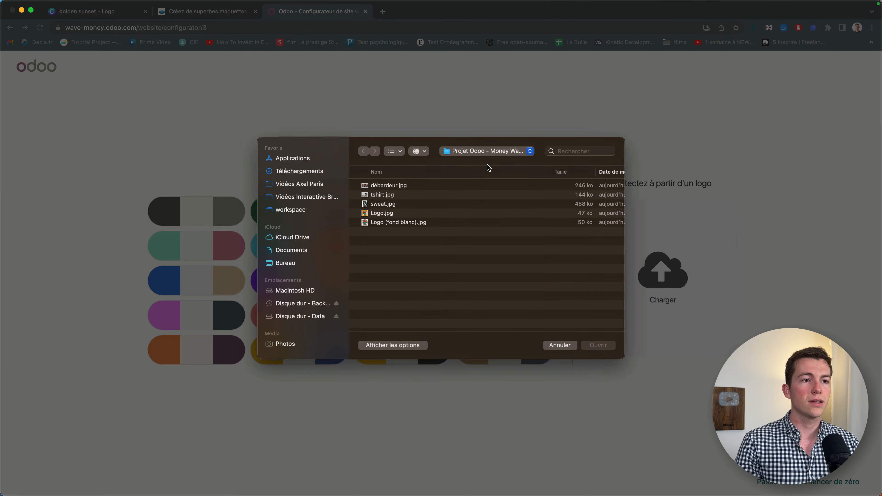
double_click(384, 215)
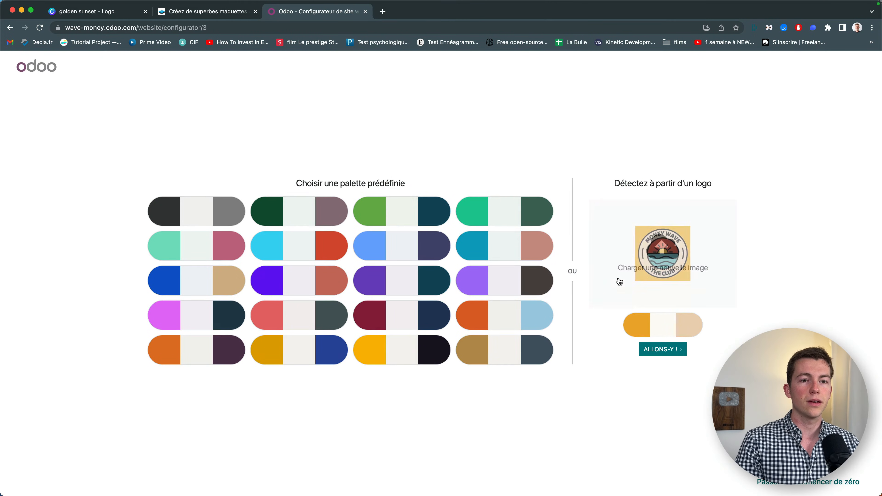
click(656, 331)
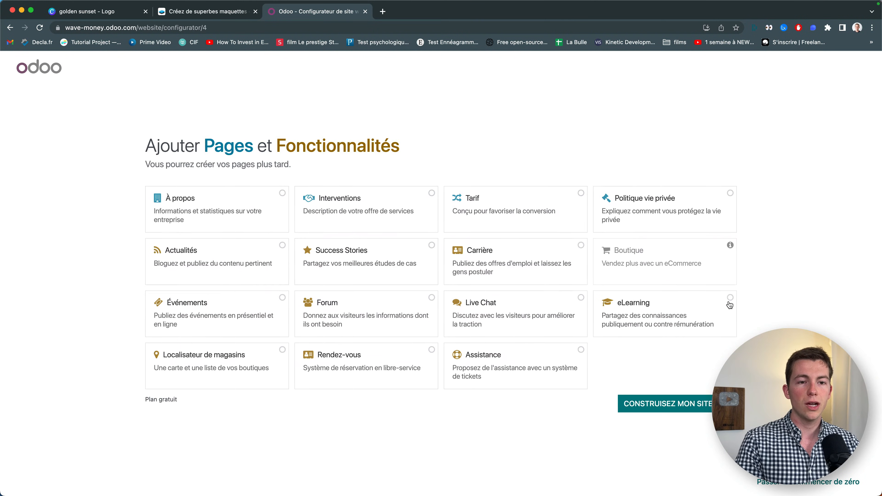
- Add the Live Chat feature to check its effect on the pricing plan, and remove it again
key(super+plus)
key(super+plus)
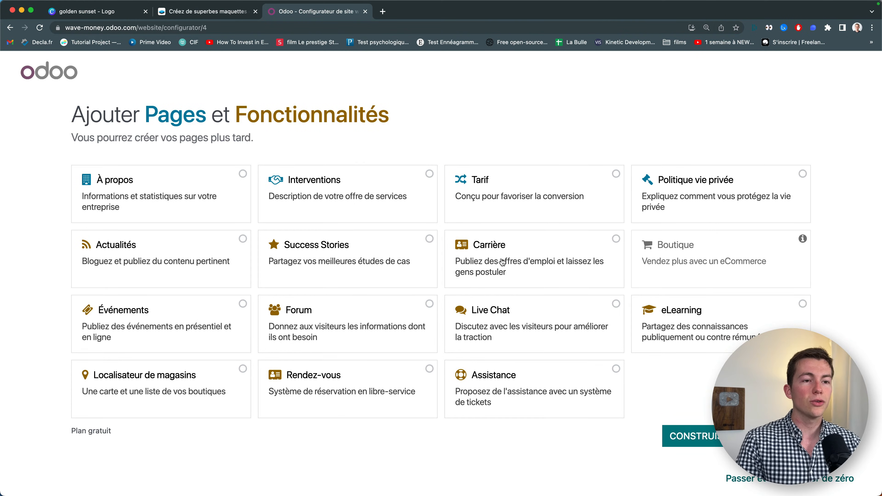
click(557, 323)
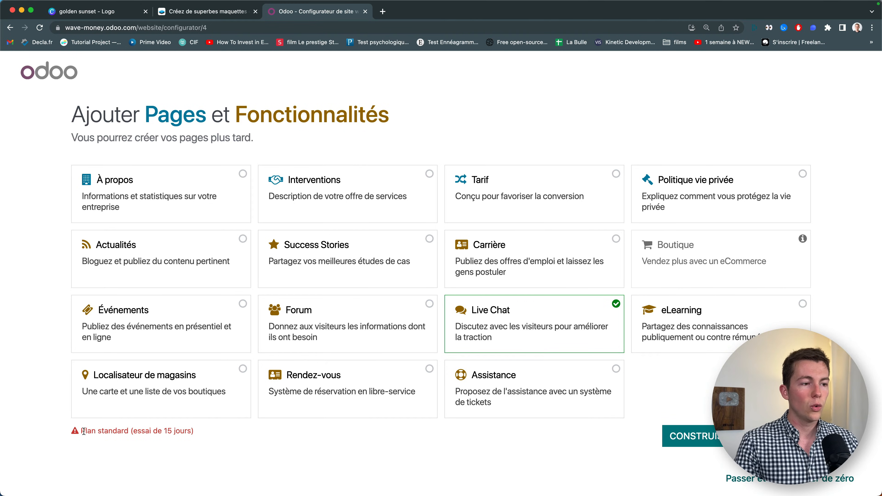
drag(81, 431, 201, 434)
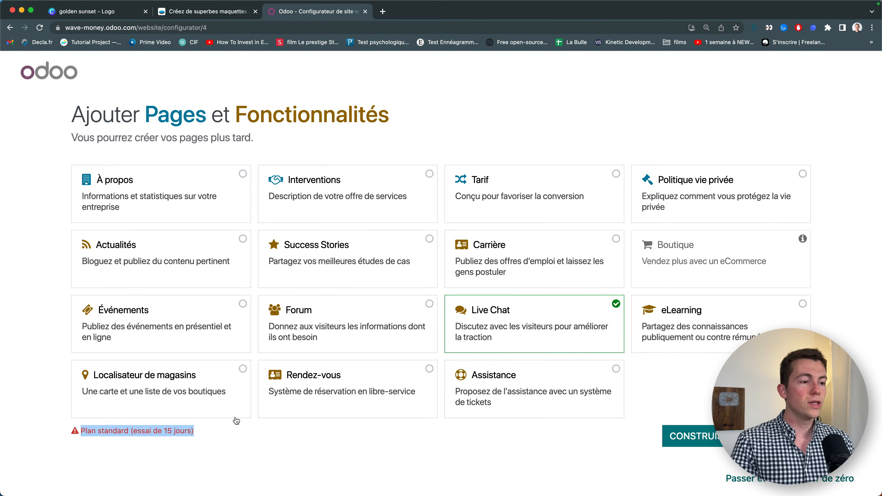
click(567, 316)
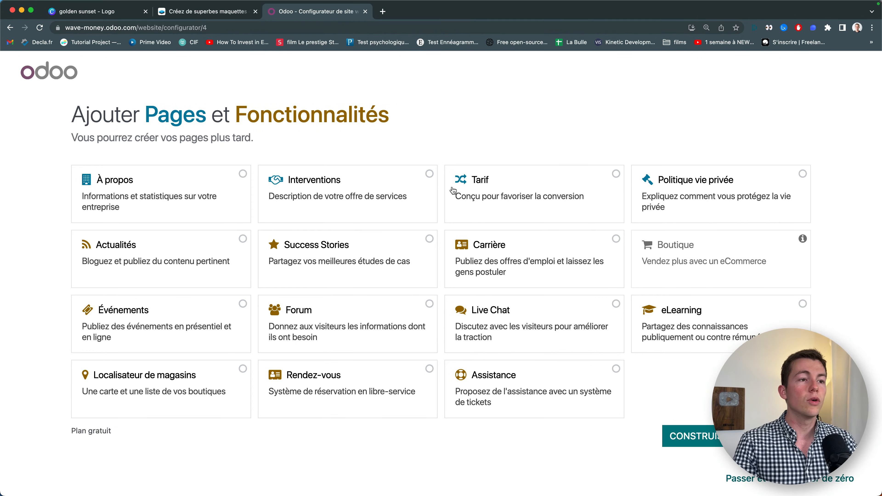
- Add the "À propos" page to the site and check the pricing plan
click(205, 202)
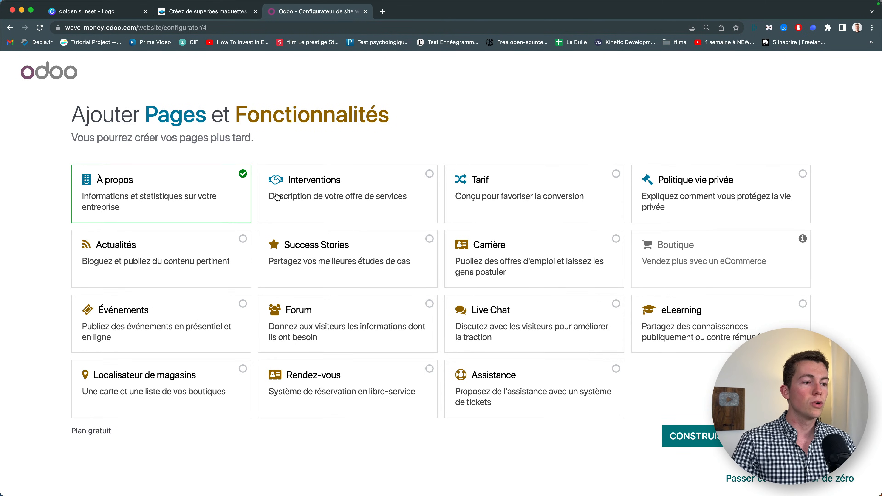
drag(72, 434, 131, 435)
click(130, 435)
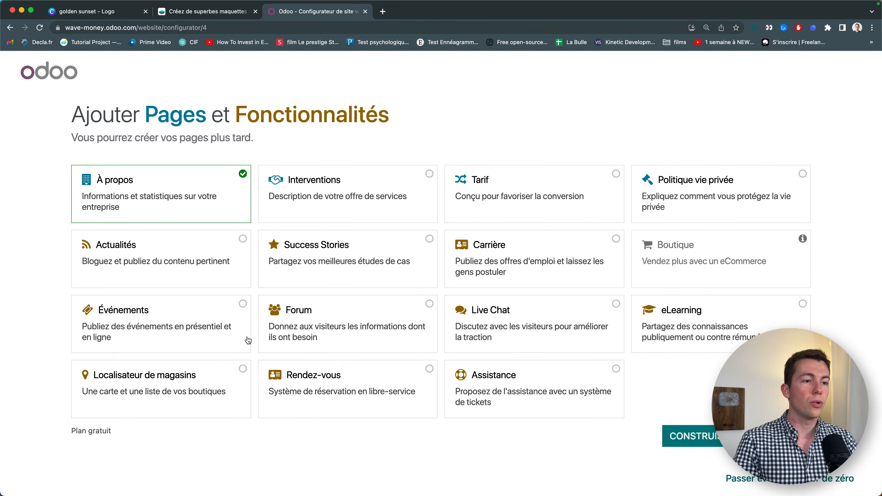
- Try adding the "Événements" feature to compare the pricing plan, and deselect it
click(233, 337)
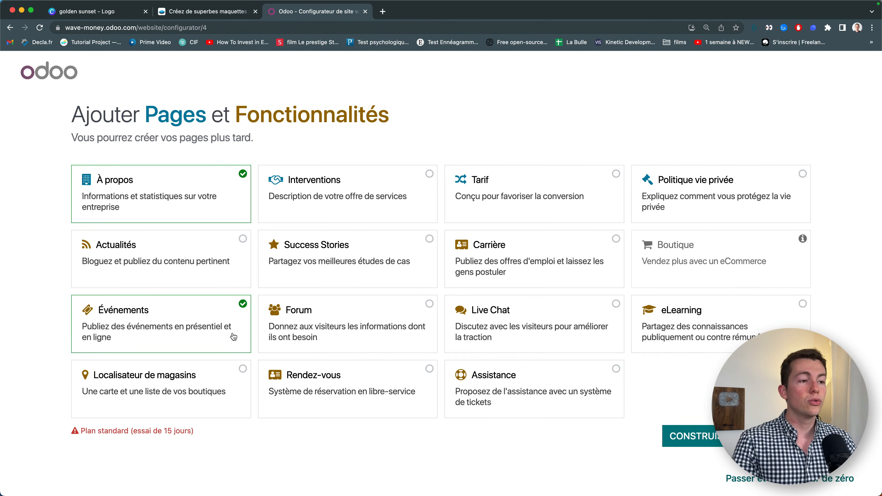
click(200, 330)
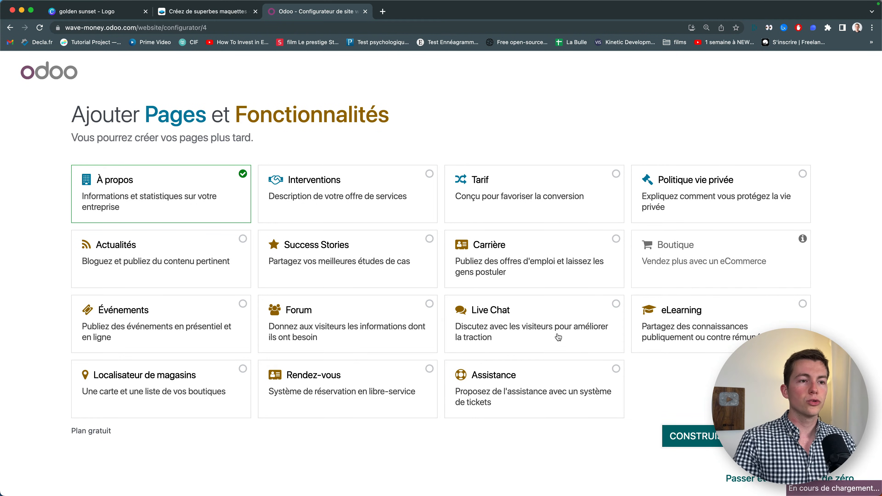
- Build the site with the selected pages and choose the theme with the dark banner and centred "Section Title" heading
click(731, 436)
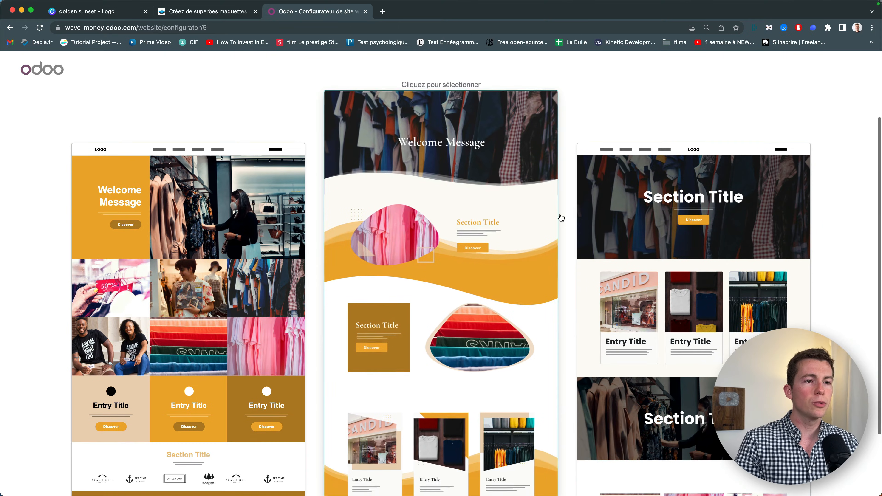
scroll(630, 136, down, 5)
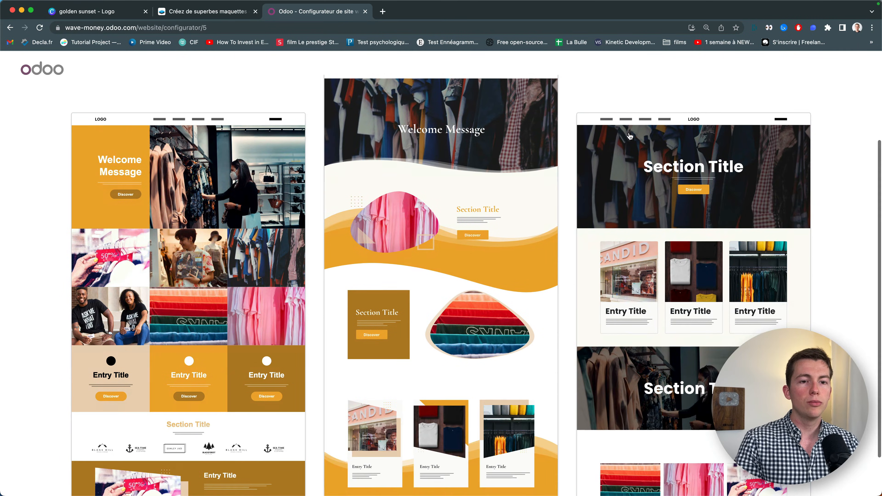
scroll(647, 143, up, 4)
click(691, 229)
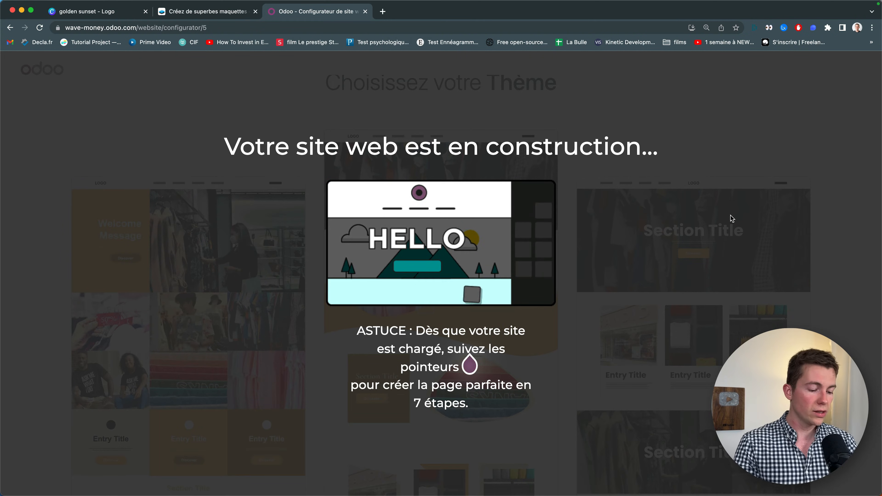
- Switch to Finder and preview the product image tshirt.jpg
key(super+Tab)
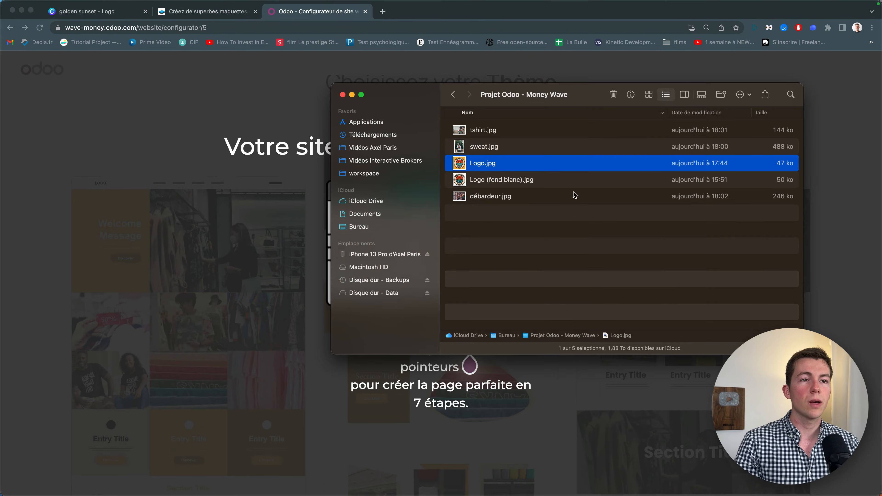
click(501, 133)
key(space)
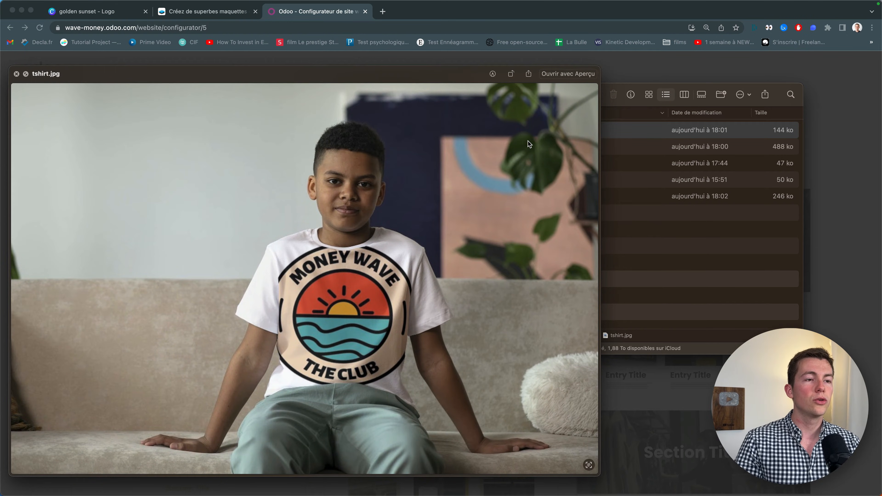
- Preview Logo (fond blanc).jpg and tshirt.jpg from the project folder
key(Down)
key(Down)
key(Down)
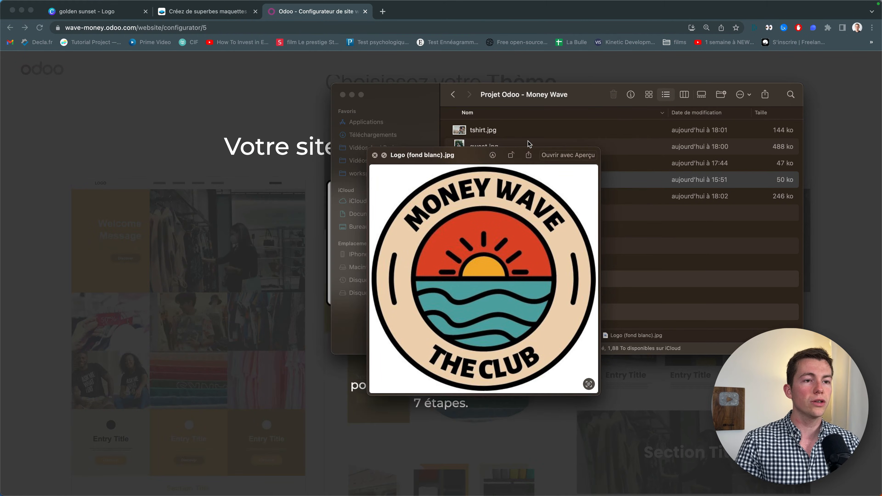
key(space)
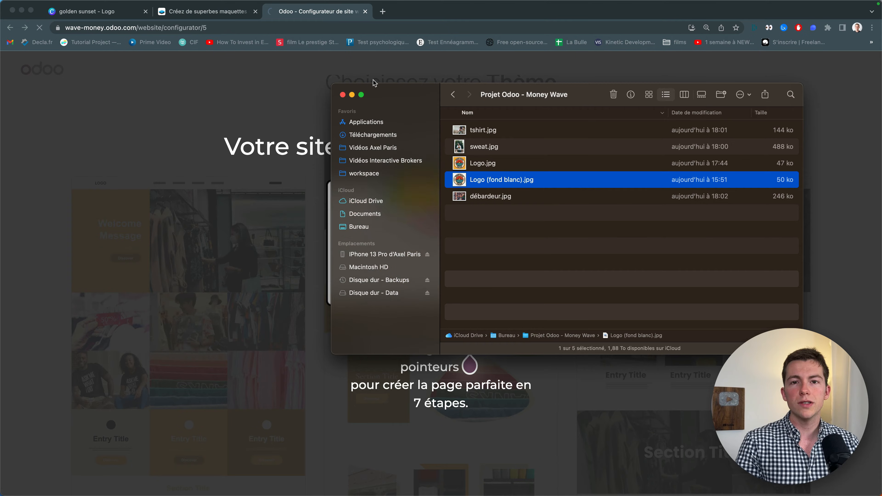
click(486, 131)
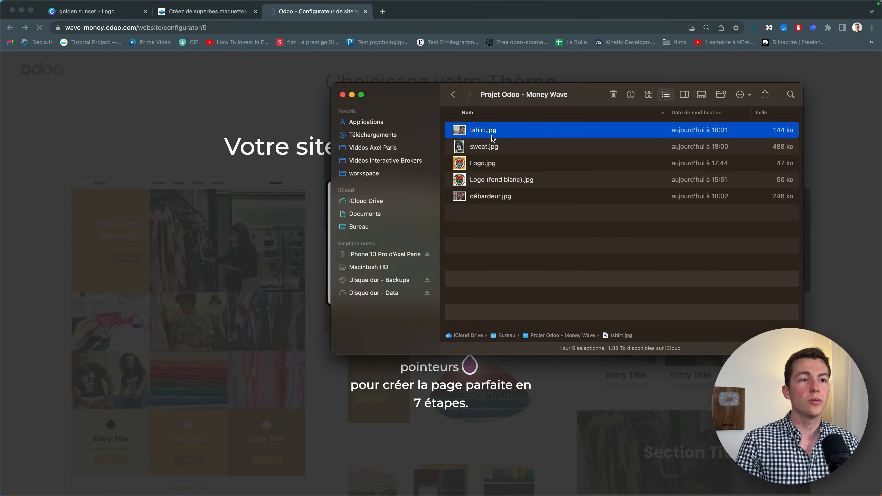
key(space)
key(space)
- Switch to Canva and look through the "tshirt" logo templates next to the Money Wave logo design
click(90, 11)
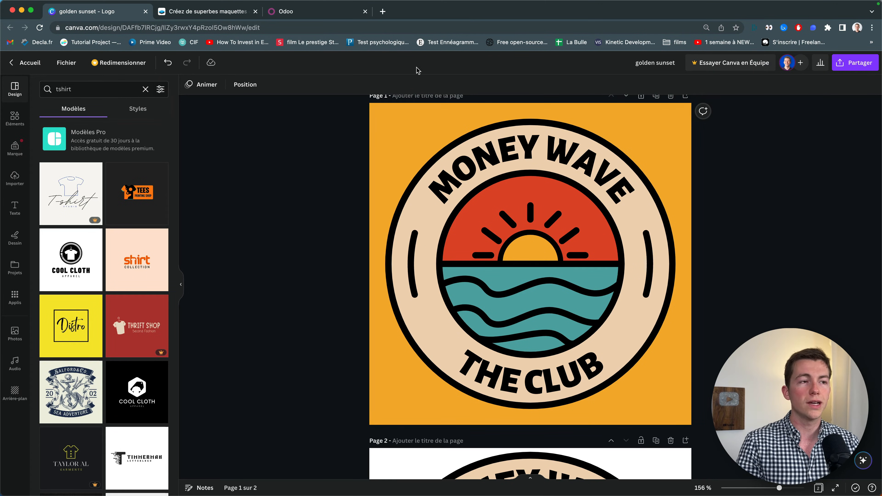
double_click(104, 89)
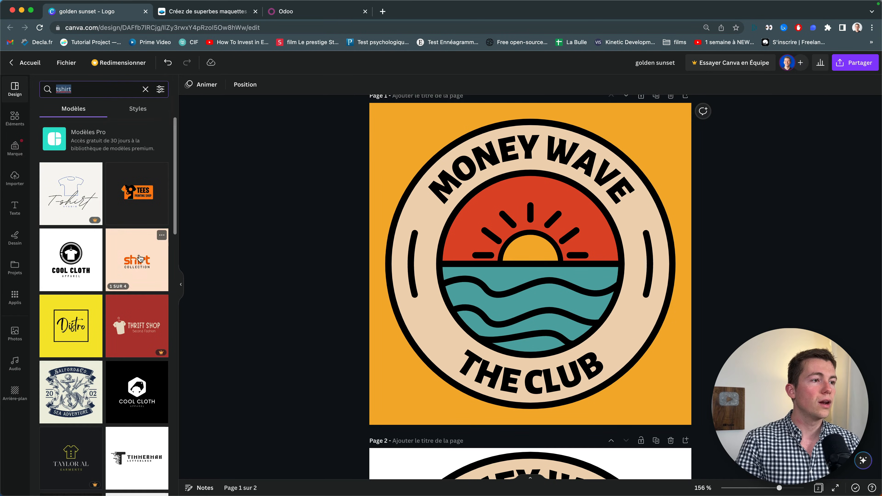
scroll(92, 237, down, 5)
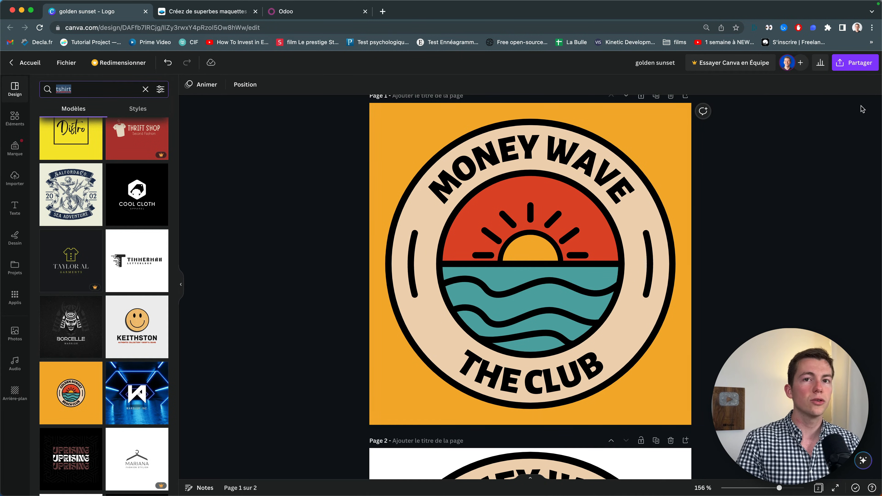
- Switch to Smartmockups and choose the T-shirt mockup of the seated woman holding a pink handbag
click(207, 11)
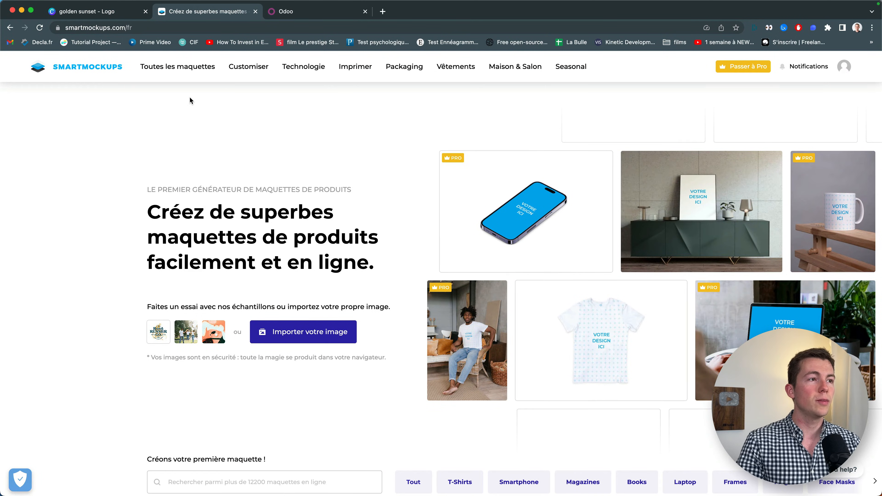
drag(70, 30, 179, 28)
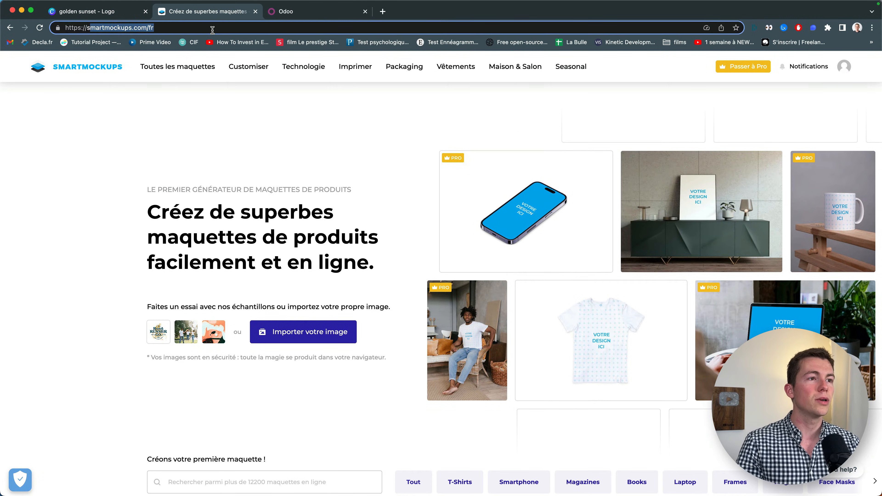
mouse_move(451, 68)
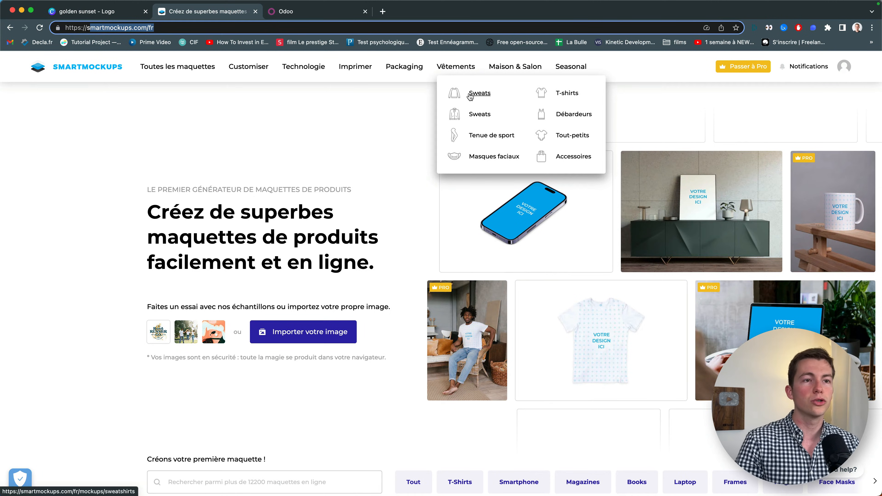
click(568, 99)
scroll(572, 194, down, 8)
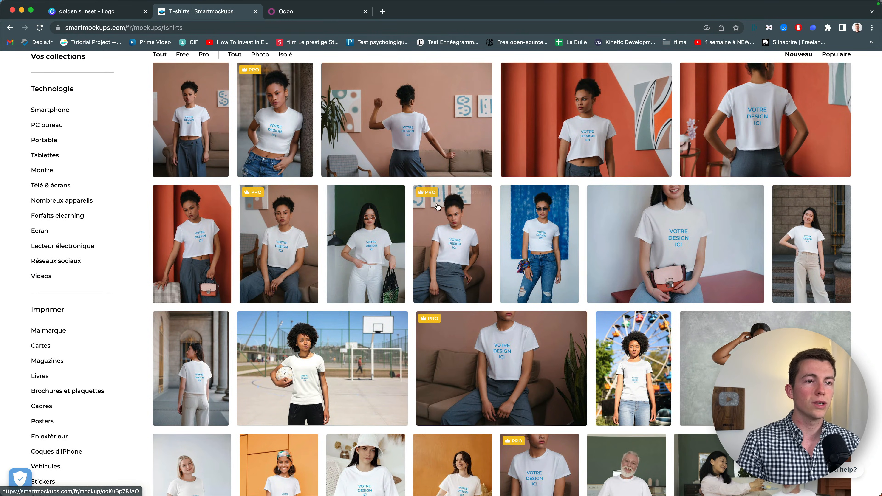
click(659, 263)
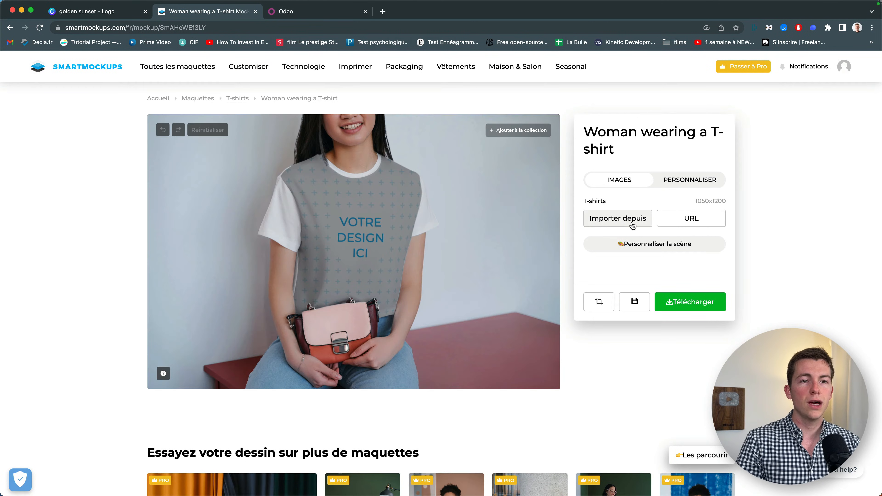
- Upload Logo.jpg as the design of the T-shirt mockup and show the available download qualities
click(633, 225)
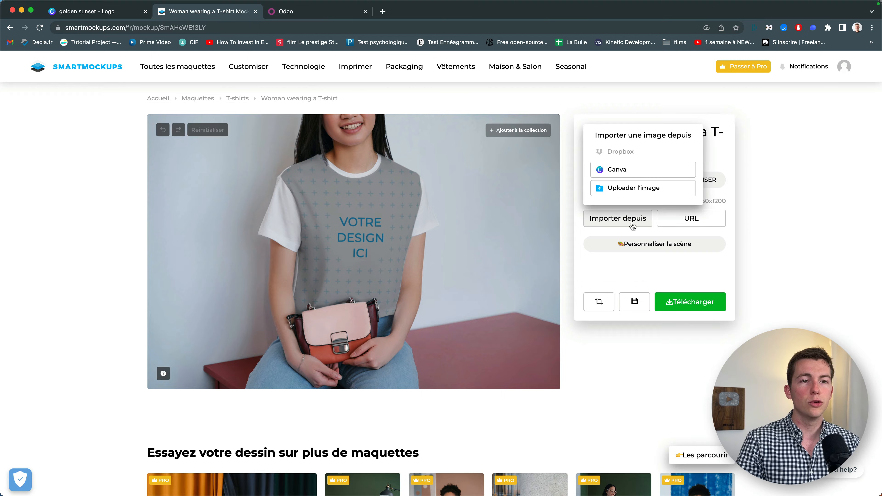
click(654, 189)
double_click(396, 216)
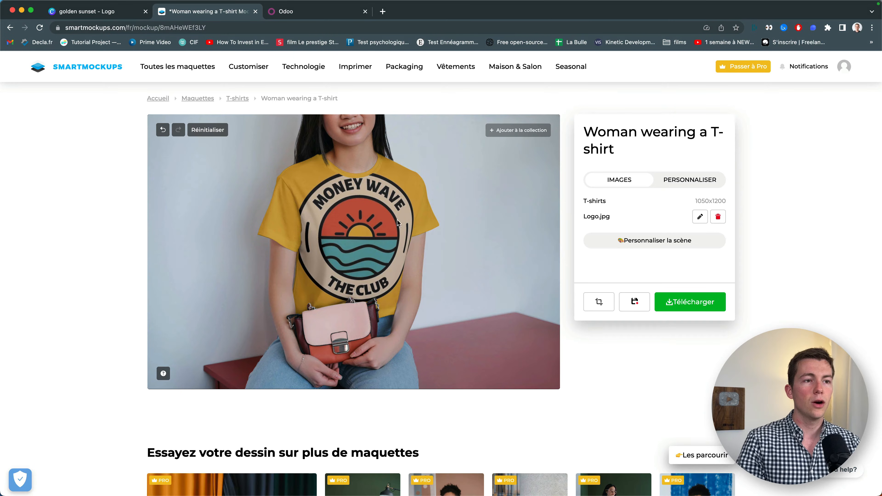
click(712, 309)
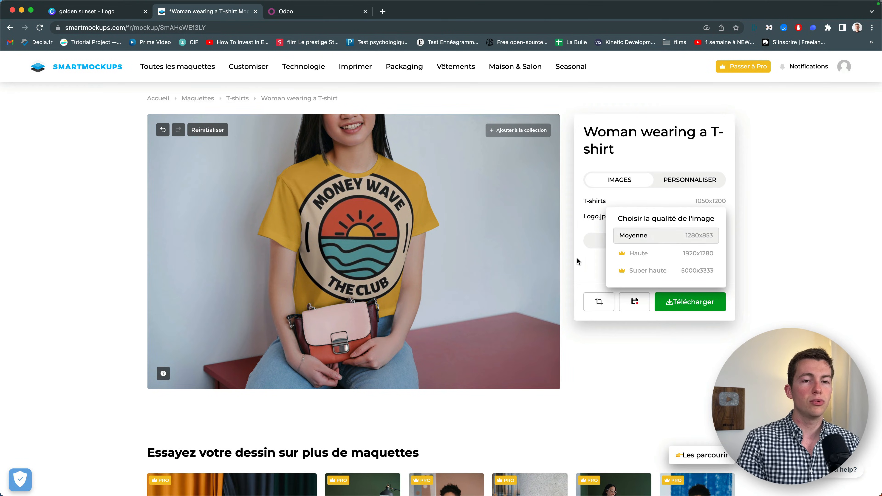
- Open the Gmail inbox in a new browser tab and activate the wave-money.odoo.com database from the Odoo Online email
click(307, 15)
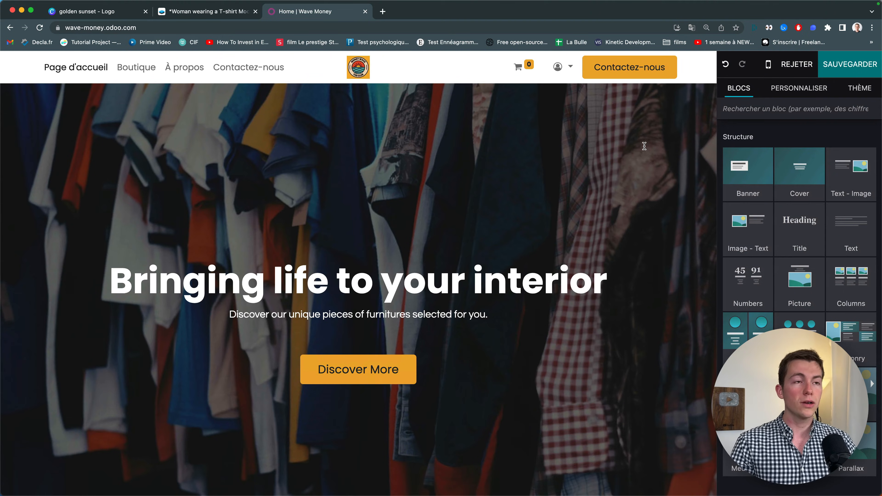
click(384, 11)
text(ma)
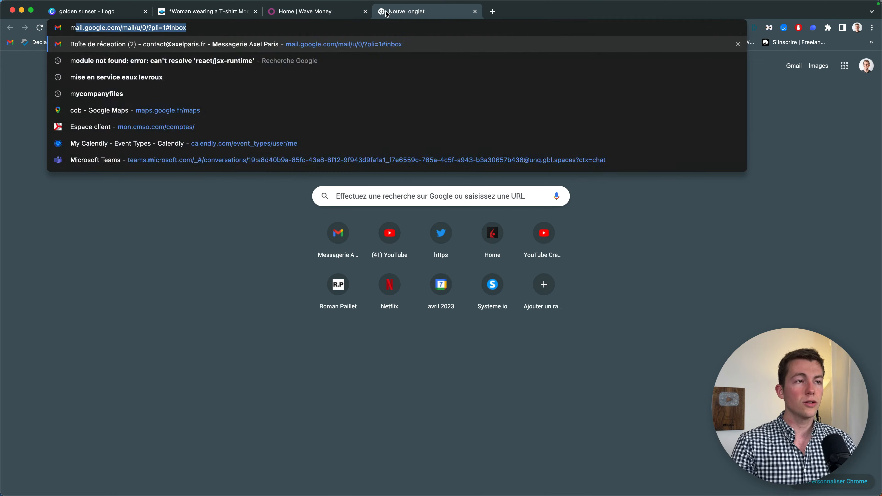
key(Return)
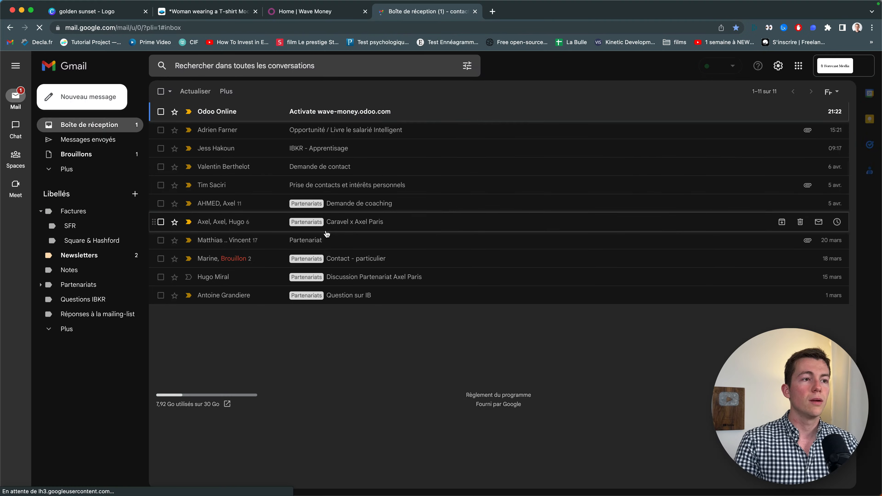
click(400, 115)
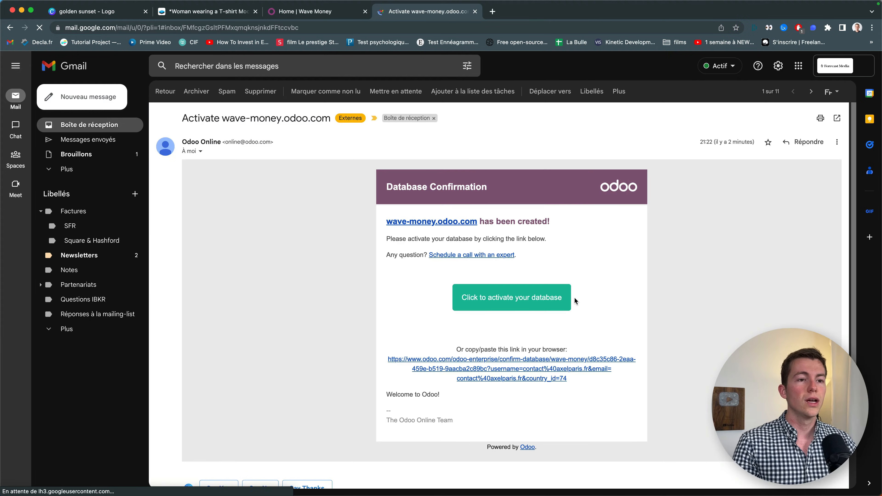
click(504, 301)
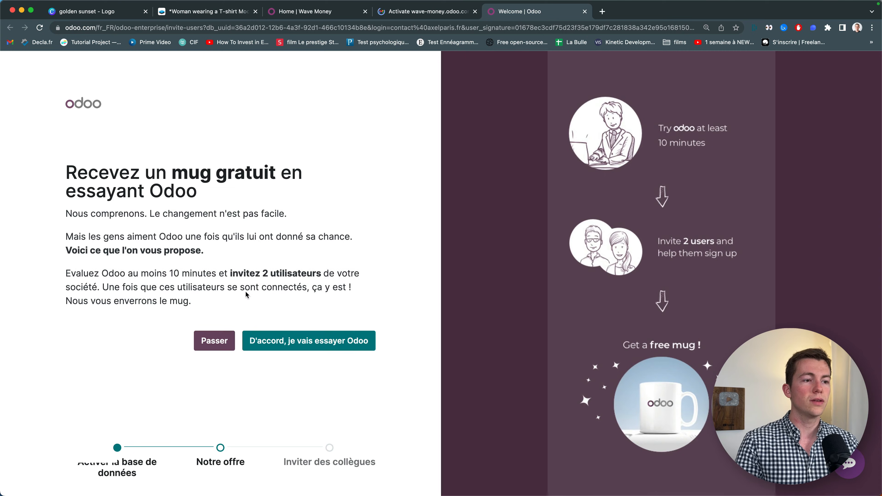
- Skip the free mug offer and close the Odoo welcome and Gmail tabs to return to the website editor
click(218, 341)
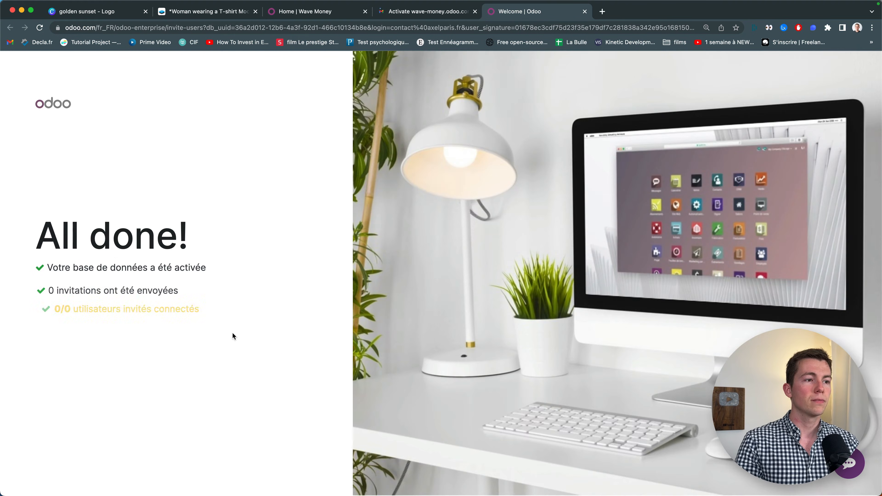
click(584, 12)
click(474, 11)
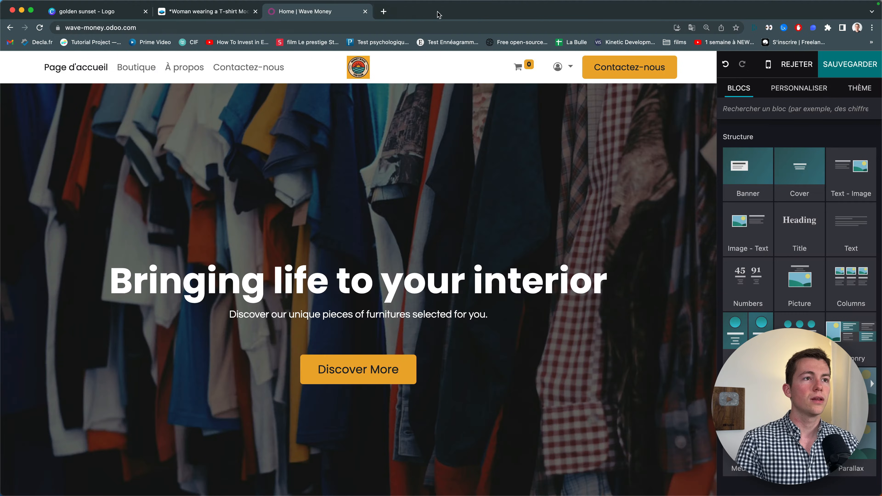
- Replace the cover heading on the home page with "Des t-shirts élégants"
click(245, 291)
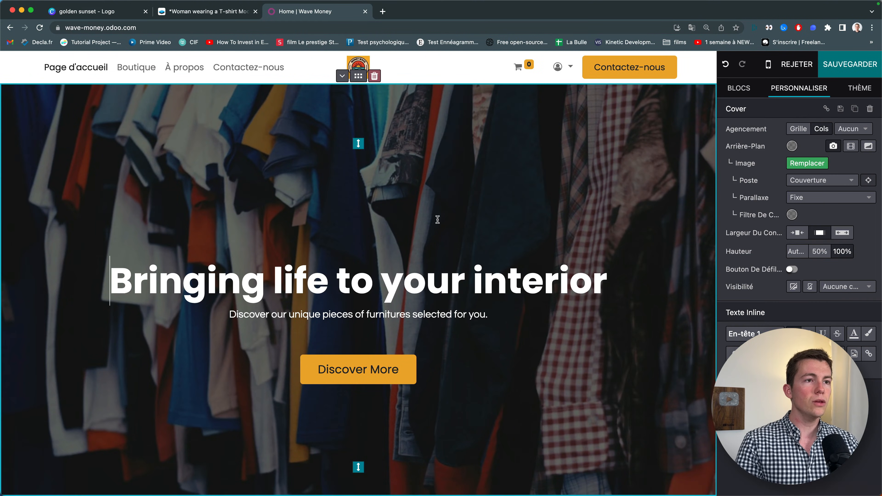
scroll(438, 220, down, 5)
scroll(437, 220, up, 5)
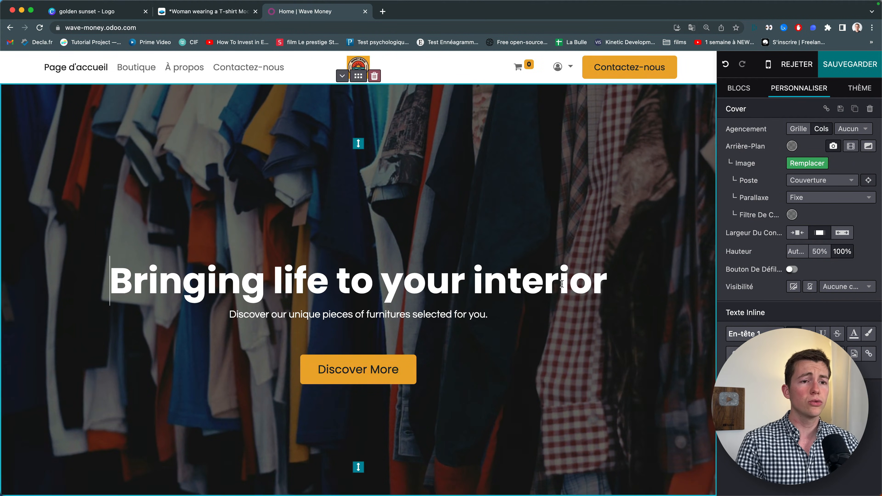
drag(606, 289, 131, 290)
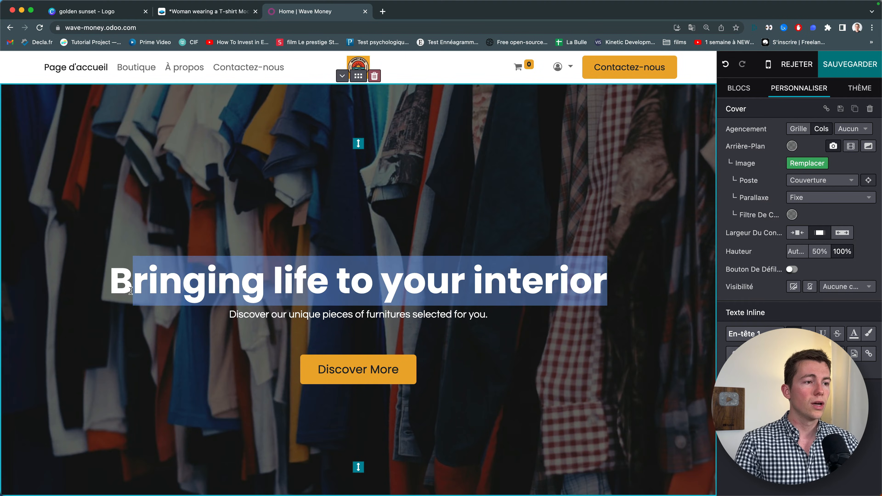
click(315, 262)
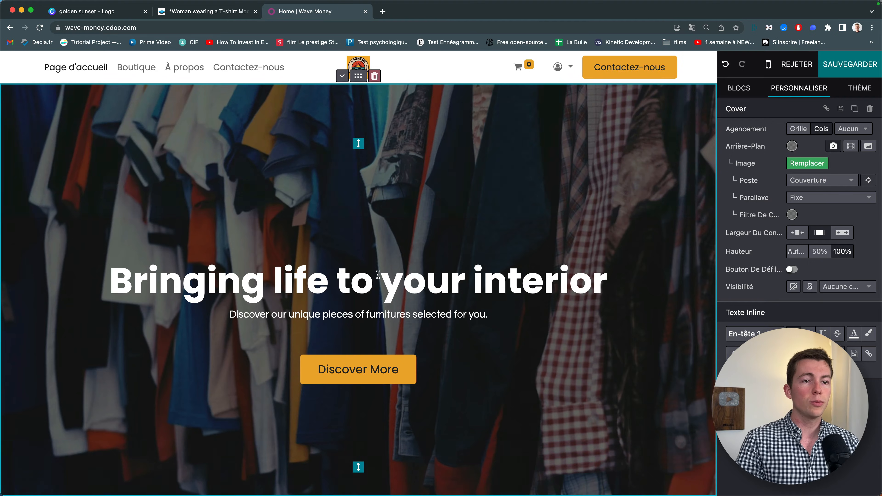
triple_click(91, 302)
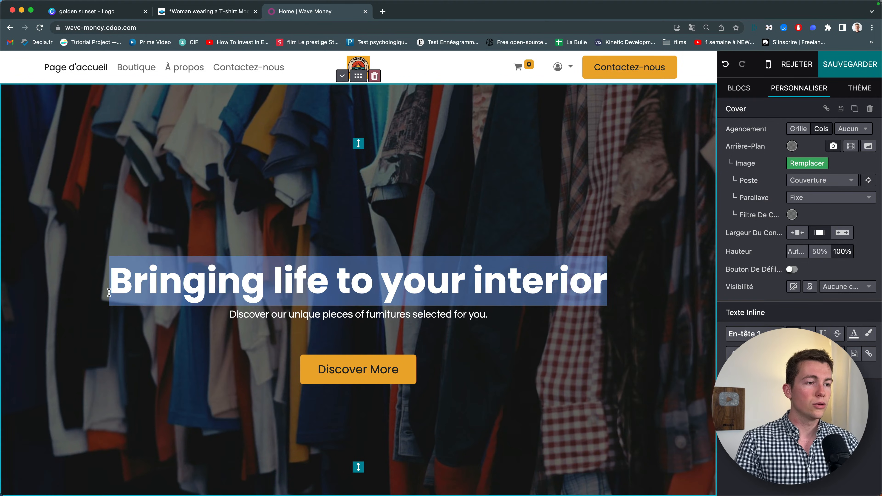
text(Des t-shirts rien)
key(BackSpace)
key(BackSpace)
key(BackSpace)
key(BackSpace)
key(BackSpace)
text(élégants)
- Change the cover subtitle to "Découvrez notre dernière collection" and the button label to "Découvrir la collection Été"
triple_click(358, 315)
text(Découvrez notre dernière collection)
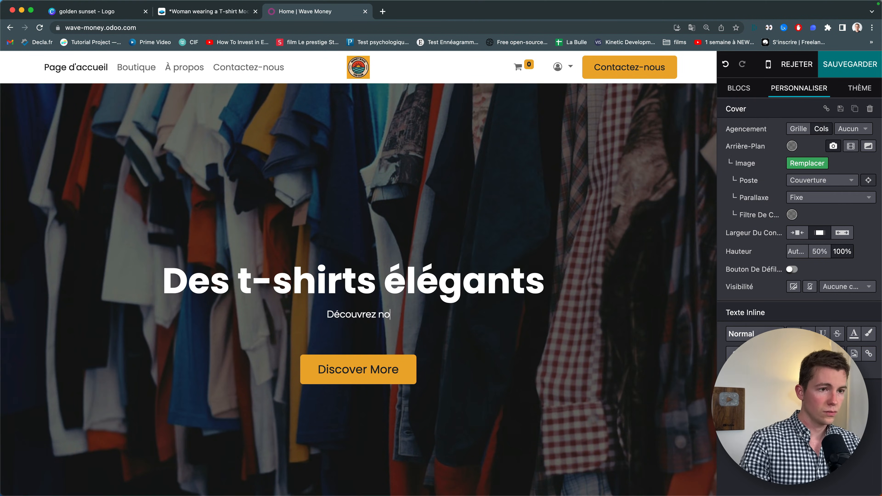
triple_click(358, 370)
text(Découvrir la collection Été)
click(567, 330)
- Add an Image - Text block between the cover and the three-image columns section
scroll(568, 330, down, 8)
scroll(568, 330, down, 5)
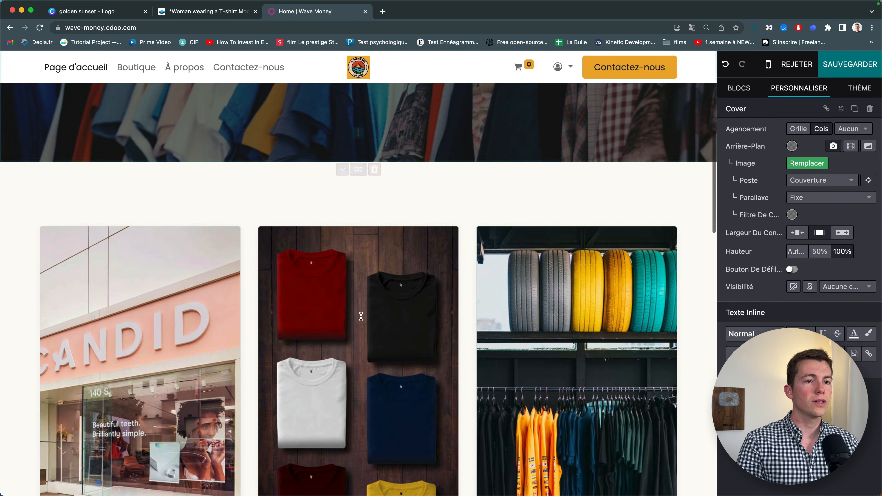
click(378, 263)
scroll(378, 263, up, 2)
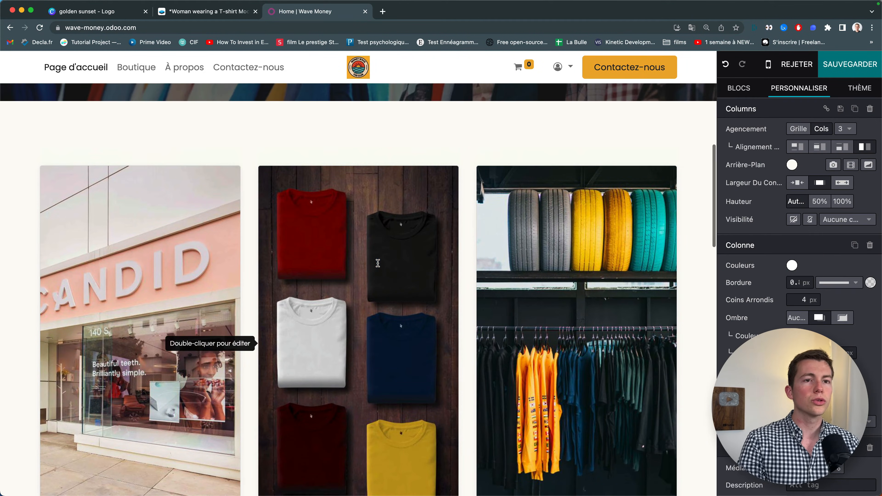
click(249, 133)
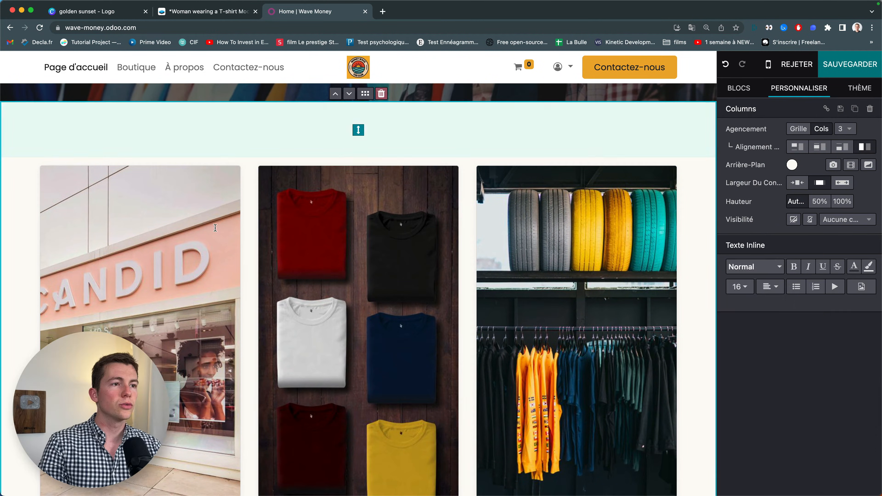
scroll(402, 226, up, 2)
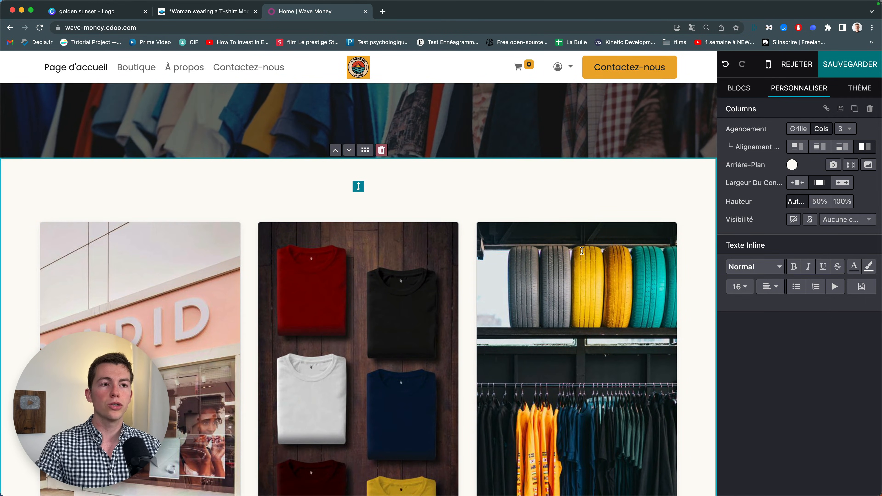
click(739, 89)
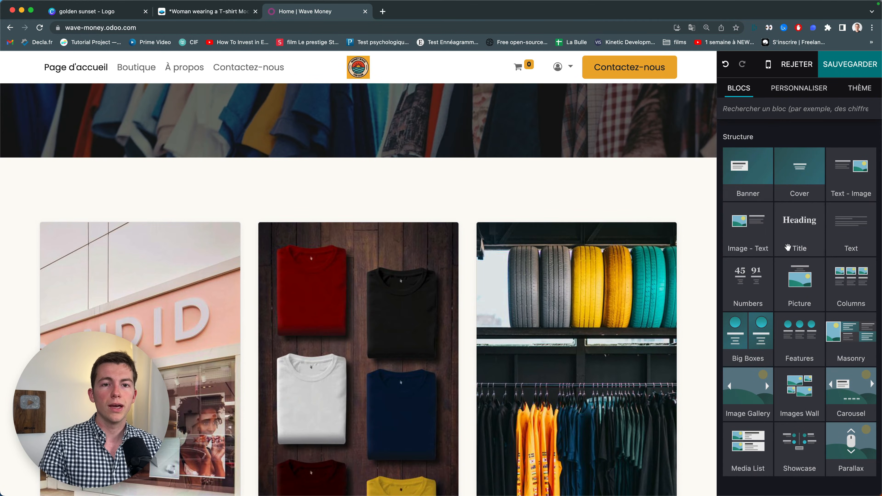
scroll(788, 247, down, 3)
scroll(764, 240, up, 2)
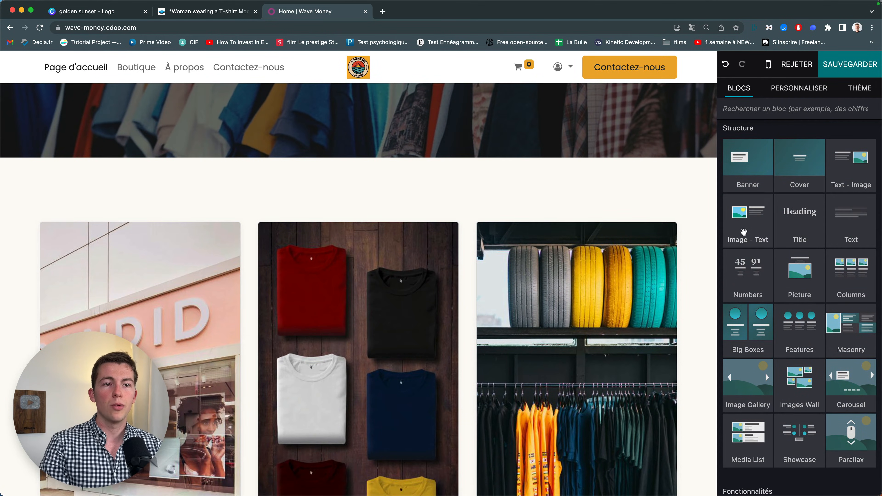
drag(744, 231, 603, 208)
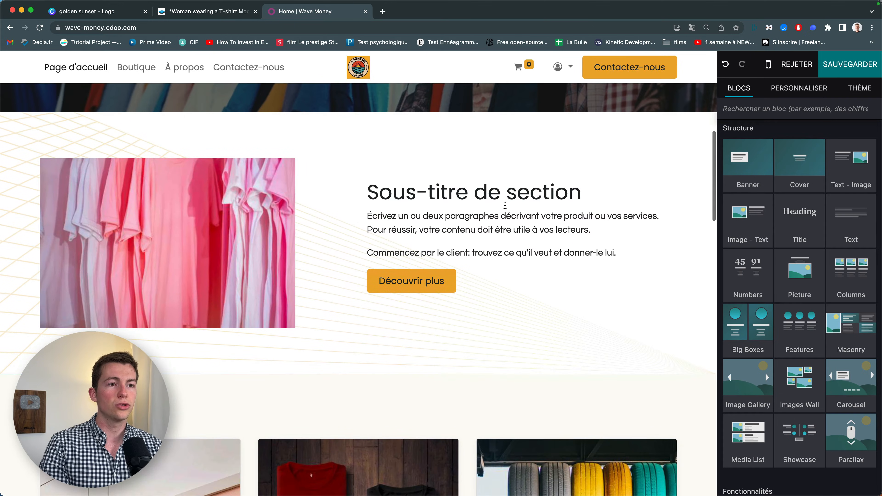
- Change the Image - Text block's heading to "Notre dernier modèle" and replace its image with the uploaded file sweat.jpg
triple_click(509, 188)
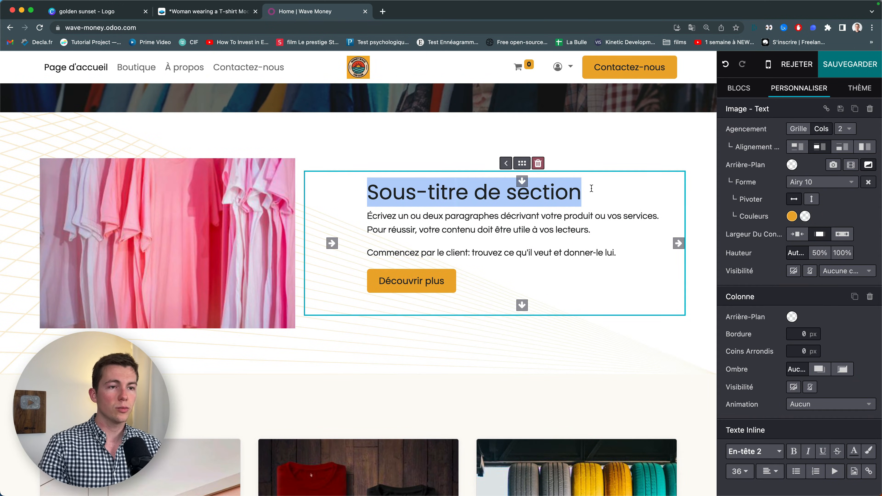
text(Notre dernier modèle)
click(290, 295)
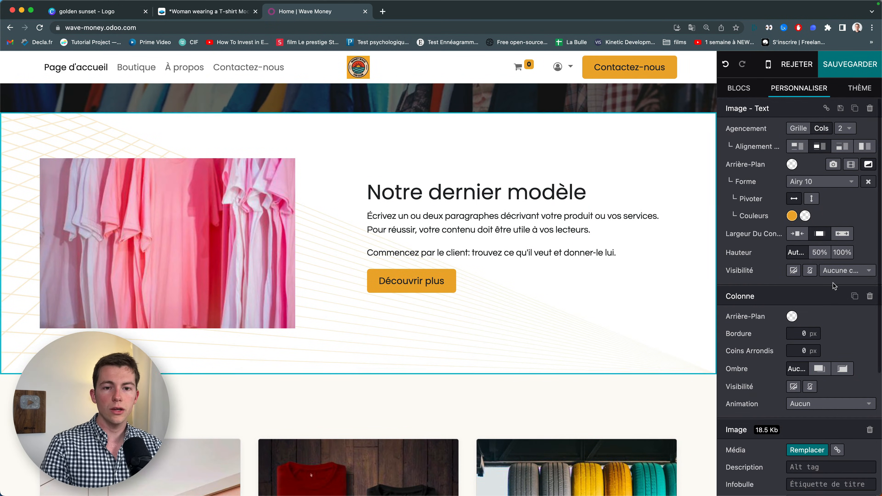
scroll(834, 286, down, 3)
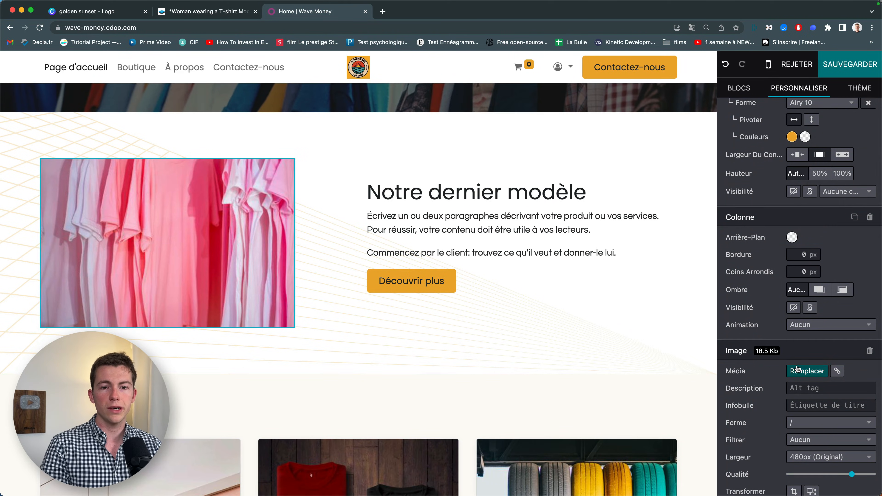
click(807, 371)
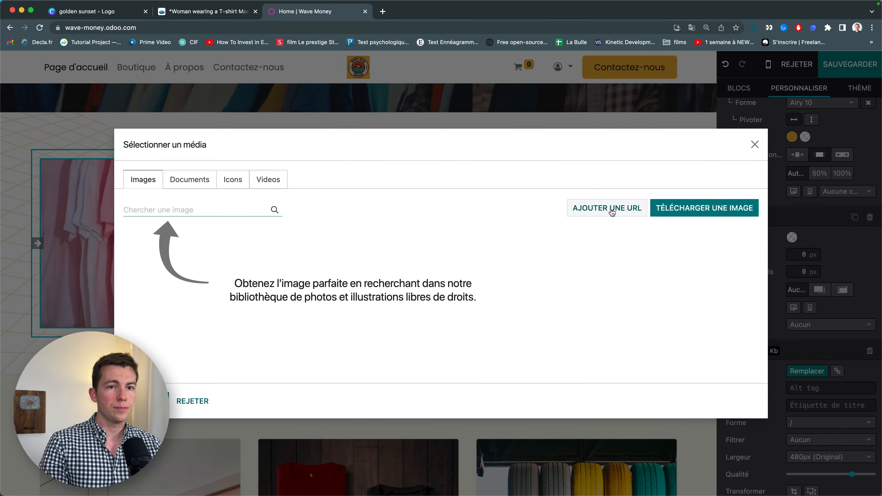
click(694, 216)
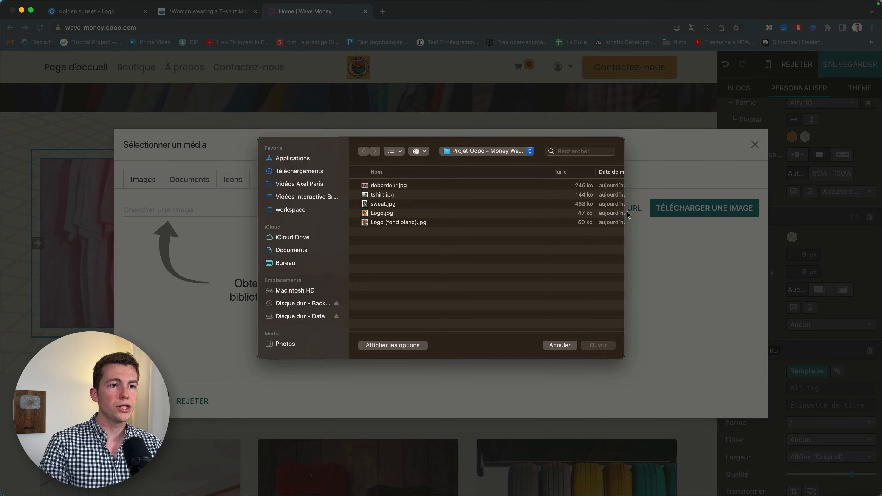
click(389, 205)
double_click(389, 205)
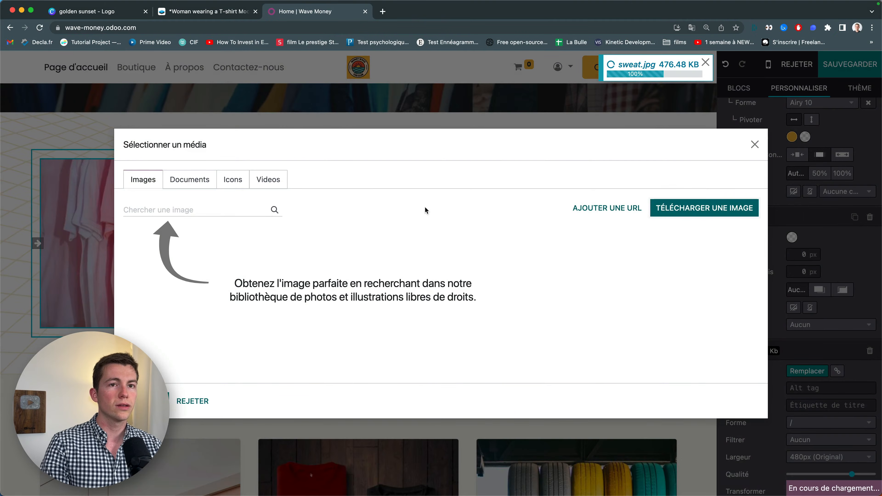
- Delete the three-image columns section below the Image - Text block
scroll(538, 226, down, 5)
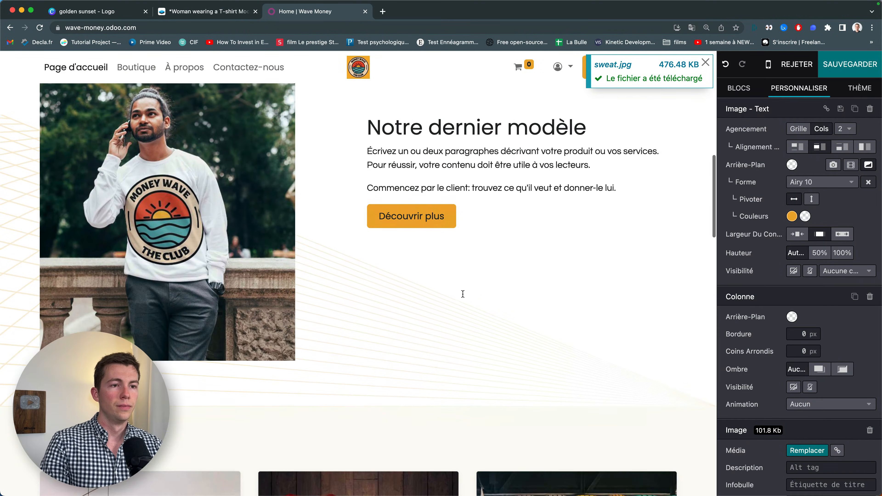
scroll(577, 280, down, 10)
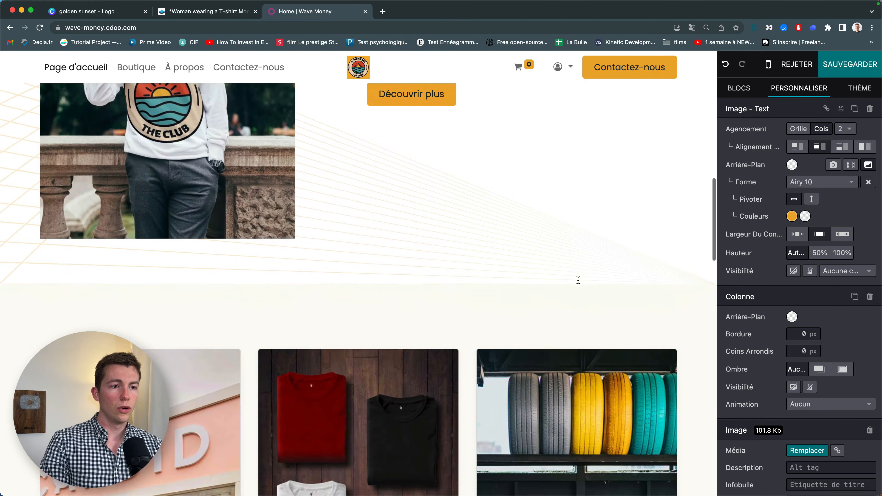
click(631, 139)
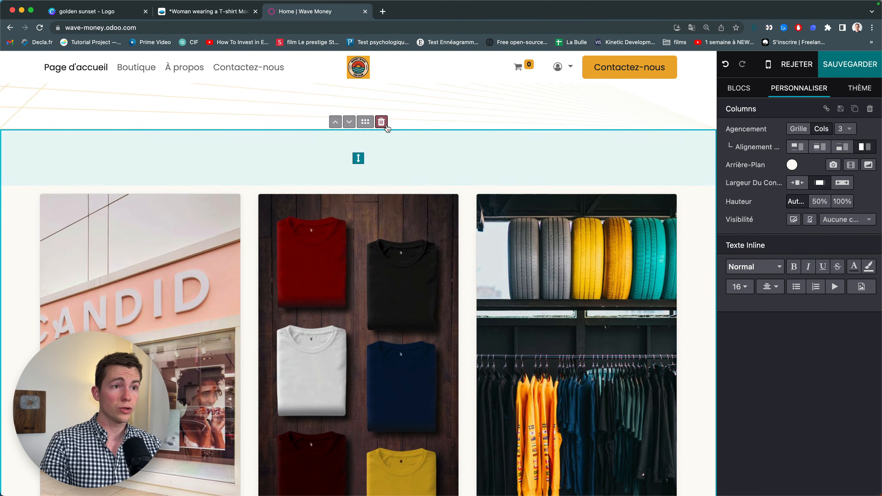
click(382, 122)
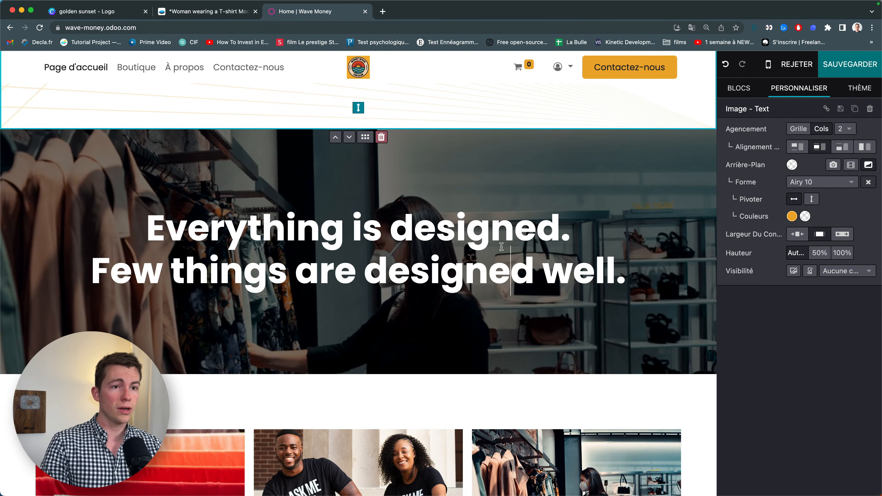
- Replace the text of the title banner below the Image - Text block with "Notre collection été vous attend"
click(501, 246)
drag(630, 275, 136, 238)
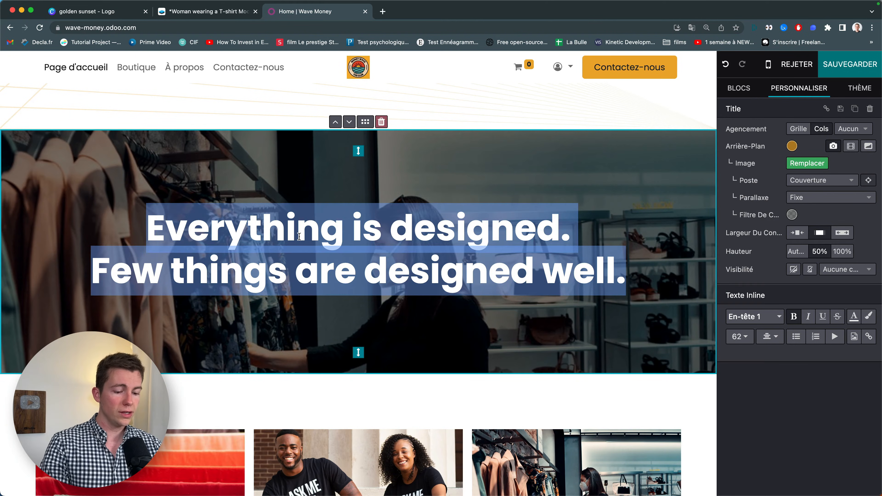
text(Notre collection été vous attend)
- Format the title banner's text as En-tête 2, bold and italic, with font size 48
drag(648, 249, 76, 246)
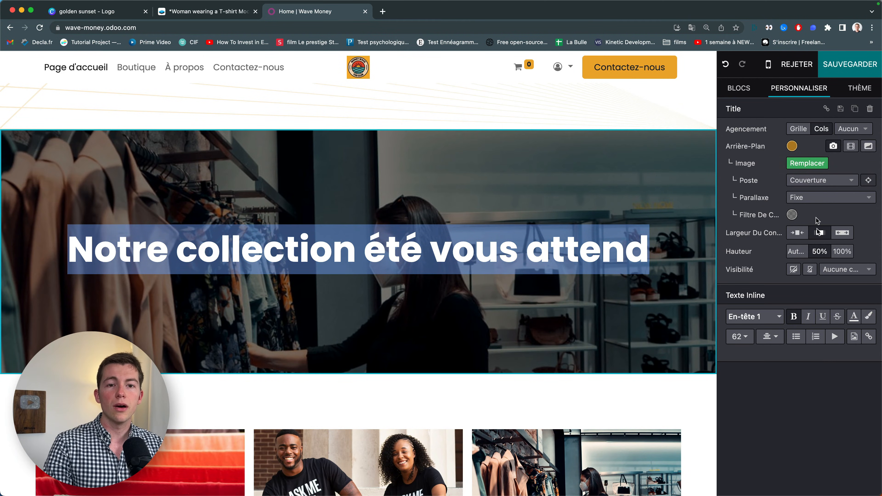
click(758, 316)
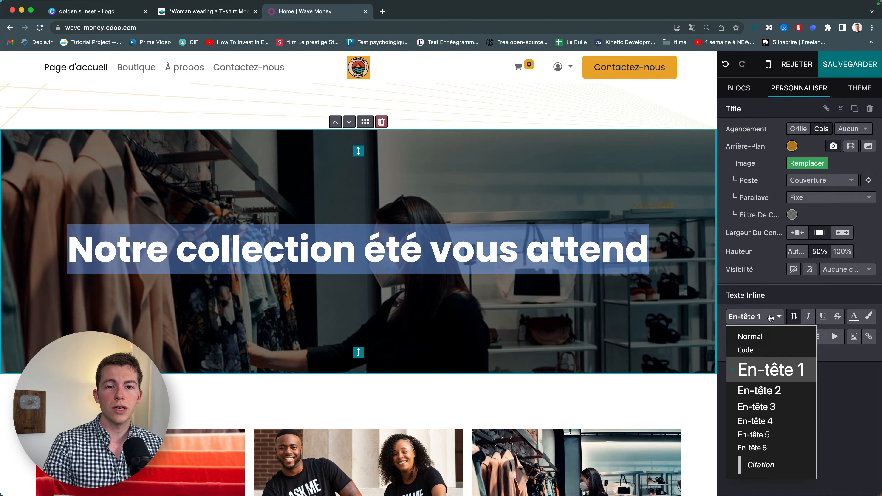
click(766, 389)
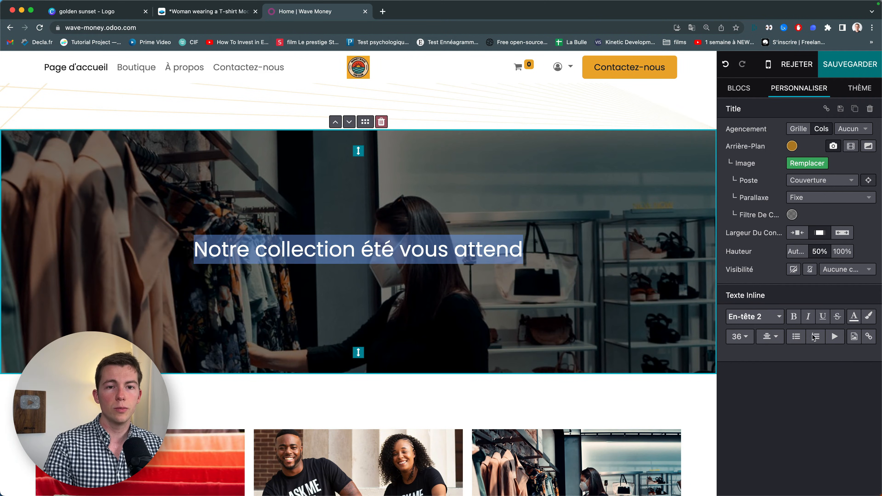
click(794, 316)
click(808, 316)
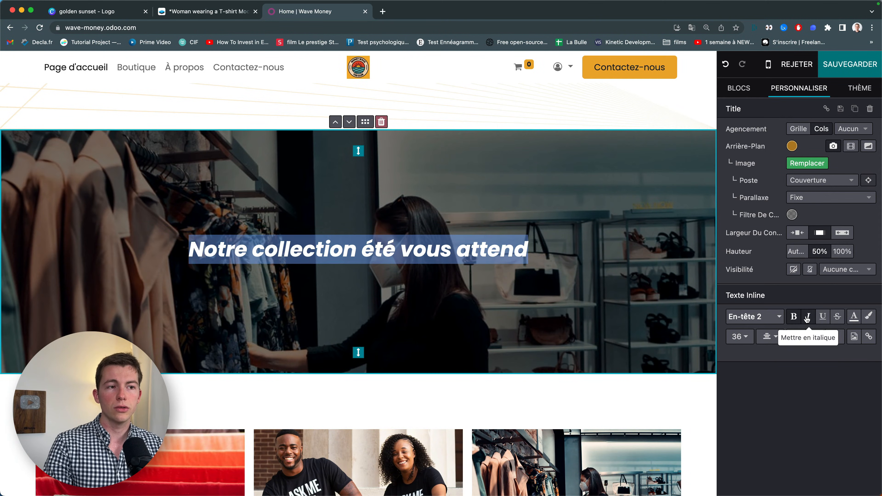
click(740, 337)
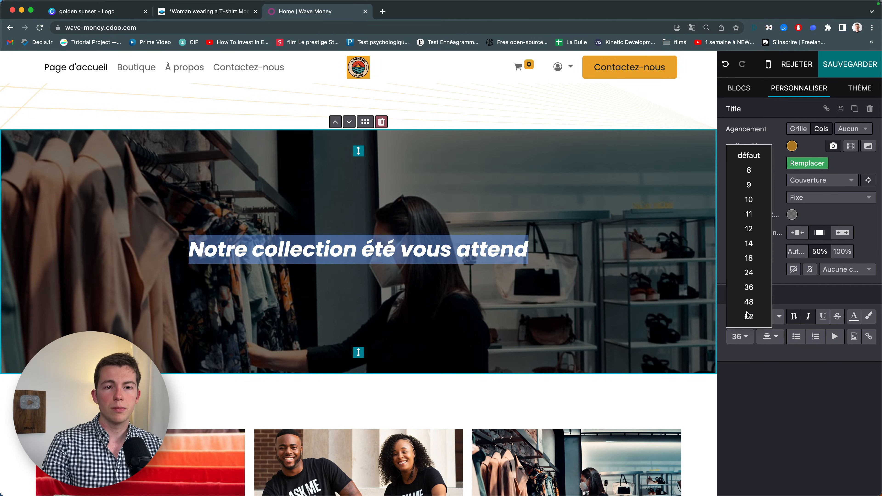
click(755, 298)
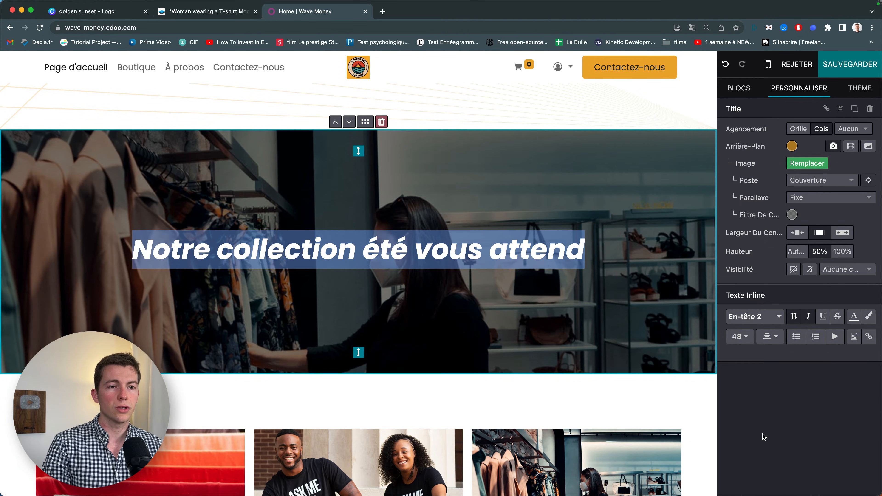
click(574, 256)
- Add a References block between the title banner and the wall of photos
scroll(593, 267, down, 8)
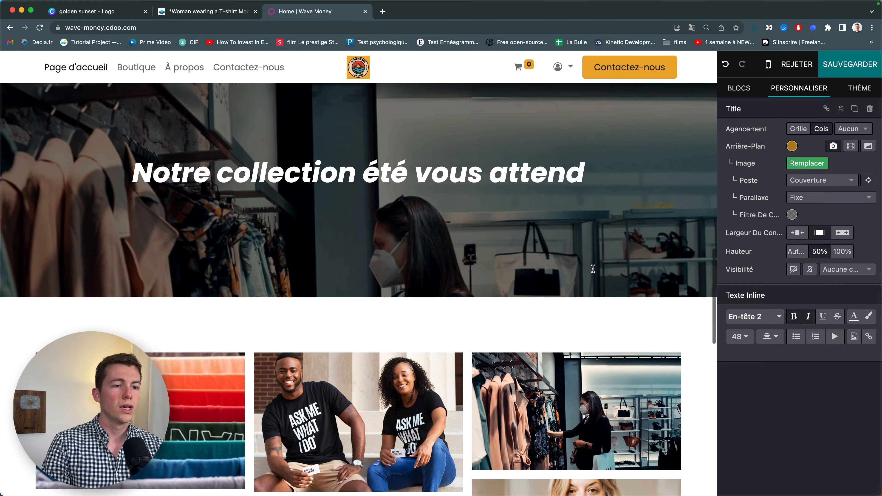
scroll(594, 272, down, 1)
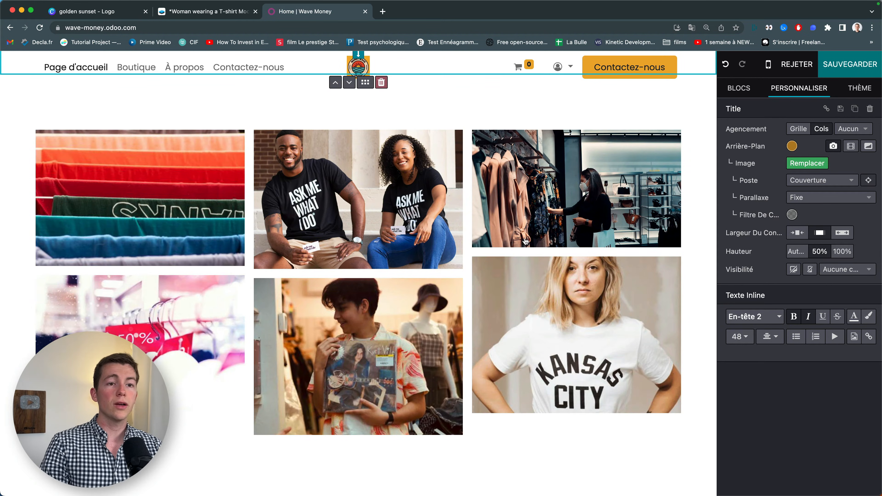
click(739, 91)
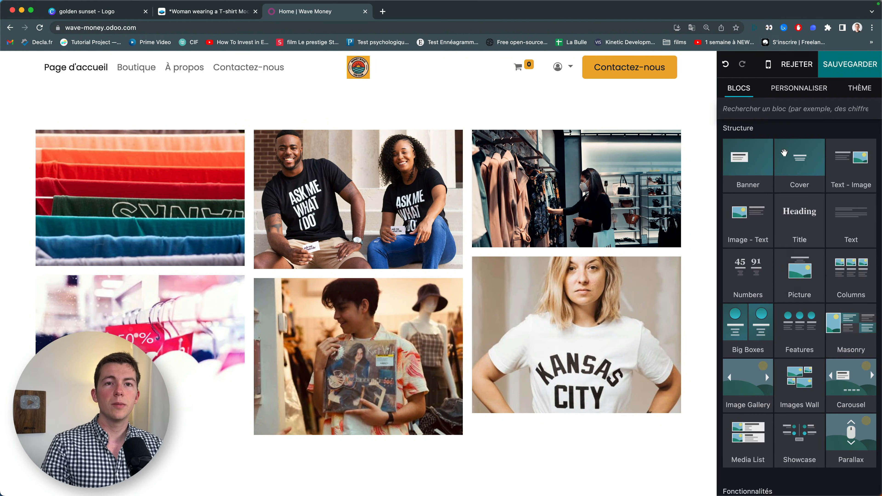
scroll(830, 279, down, 12)
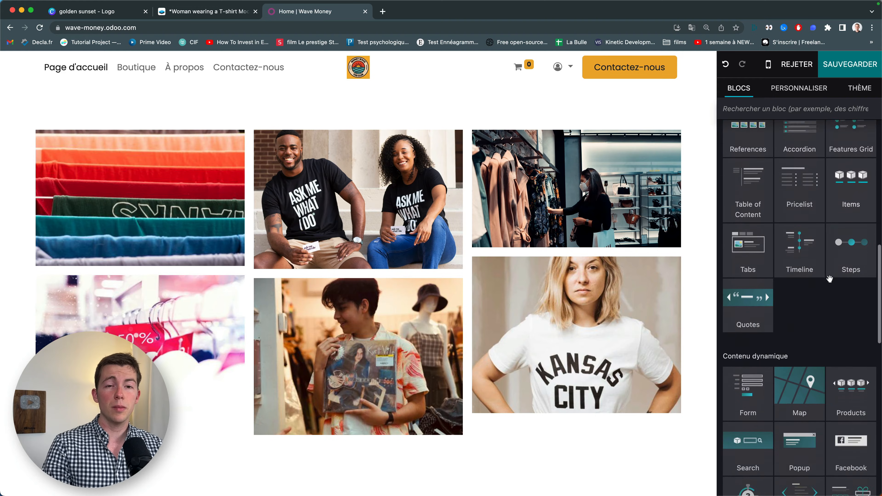
scroll(820, 204, up, 3)
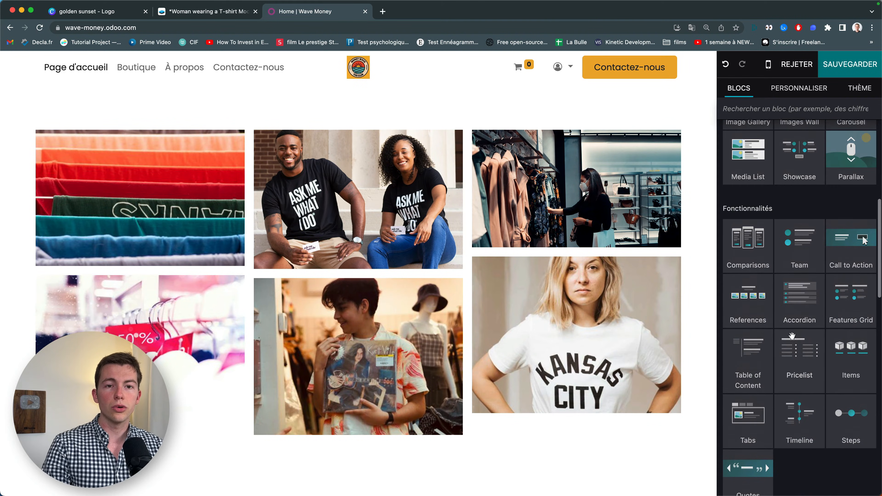
scroll(757, 303, up, 1)
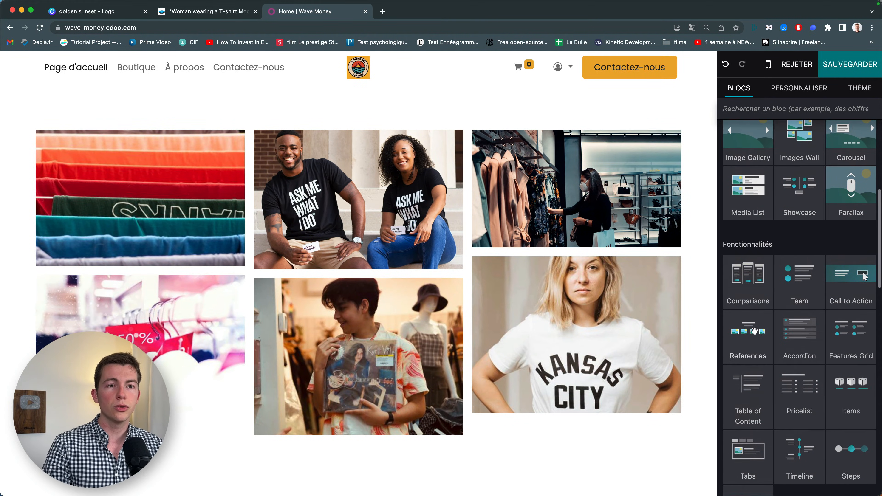
drag(753, 333, 398, 143)
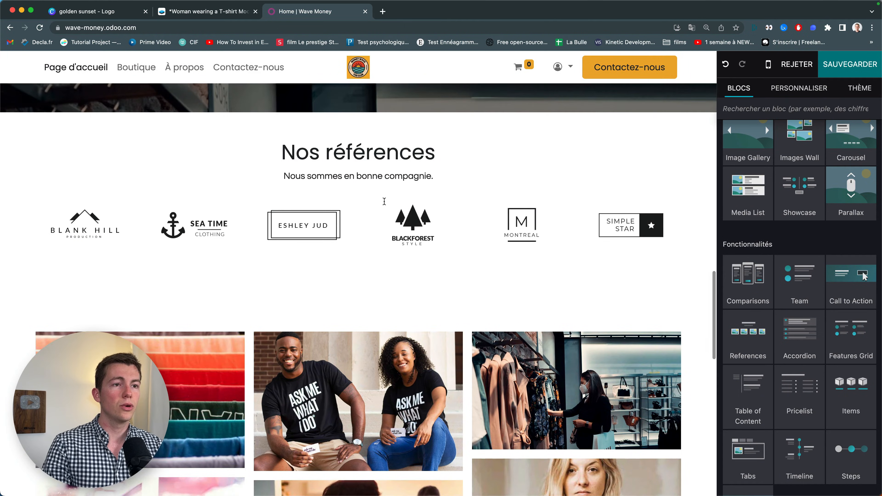
- Try out an Accordion block below the references section and remove it again by deleting all its items
scroll(799, 296, down, 3)
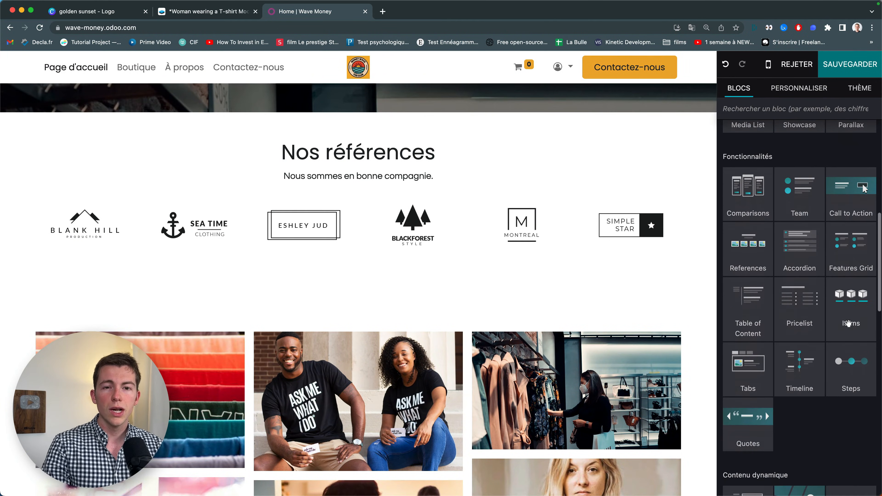
drag(800, 240, 462, 288)
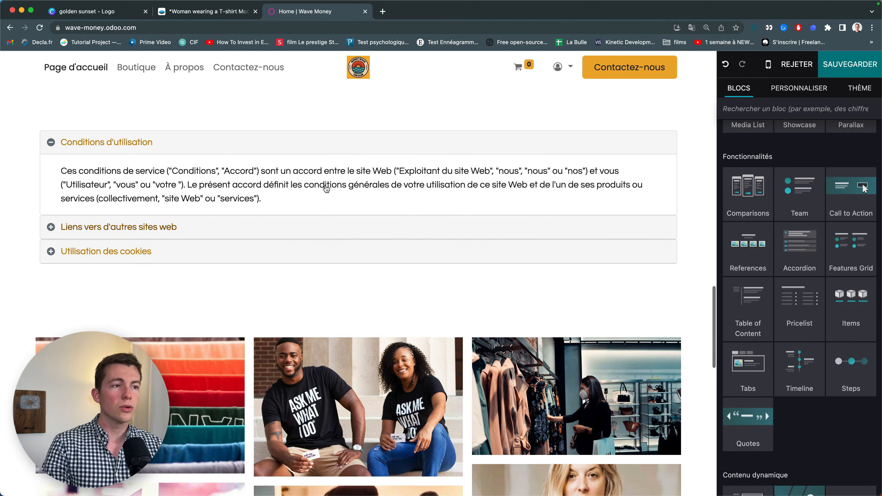
scroll(414, 209, up, 3)
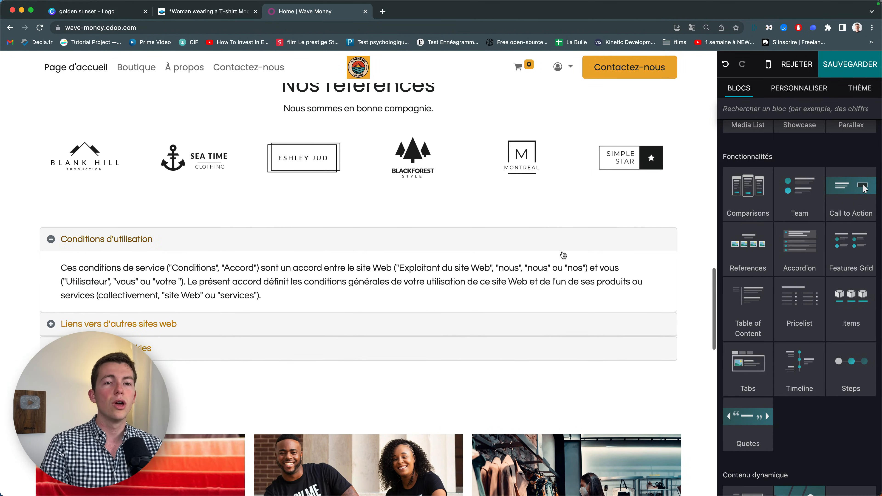
triple_click(351, 235)
click(375, 221)
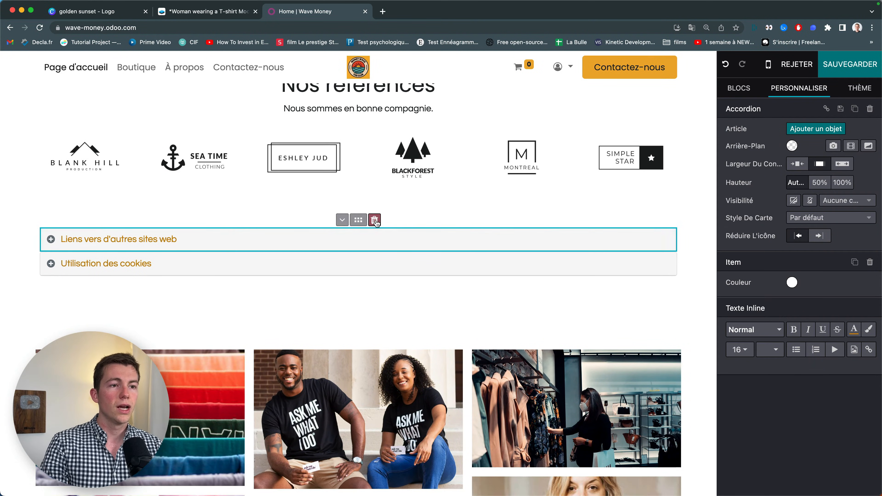
click(374, 222)
click(370, 221)
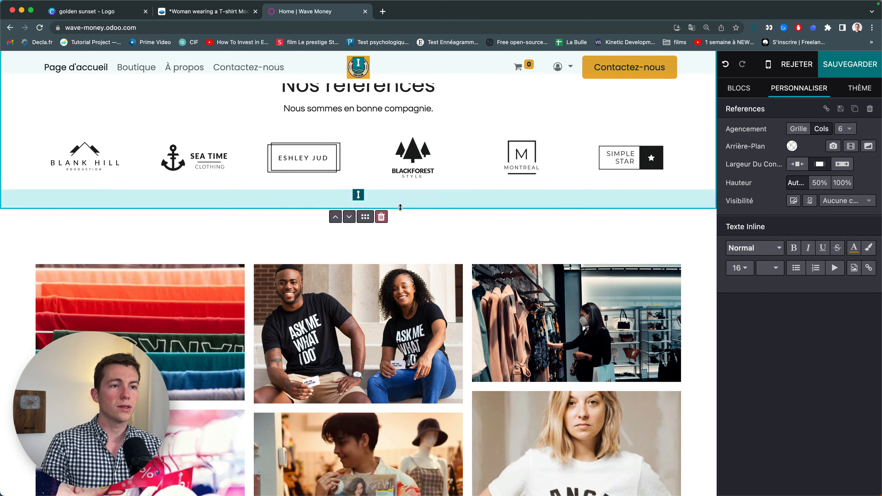
- Look through the available building blocks, including the dynamic content and inner content categories
click(739, 88)
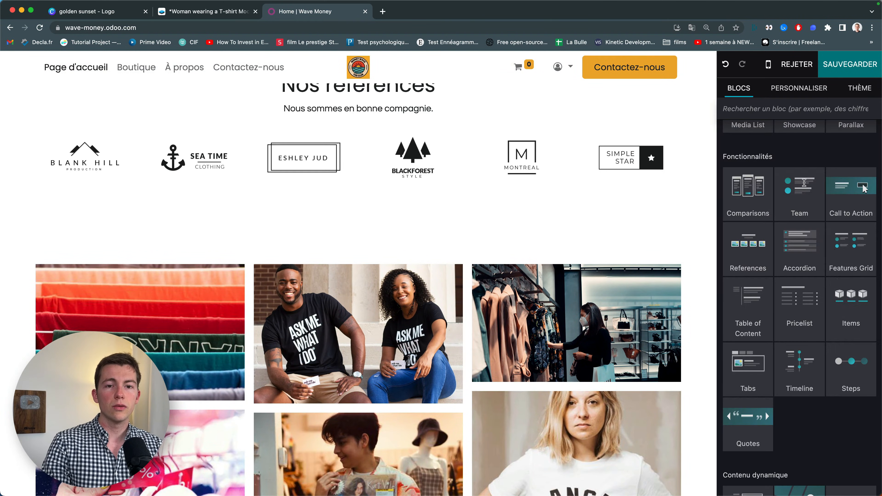
scroll(823, 242, down, 5)
scroll(824, 242, down, 3)
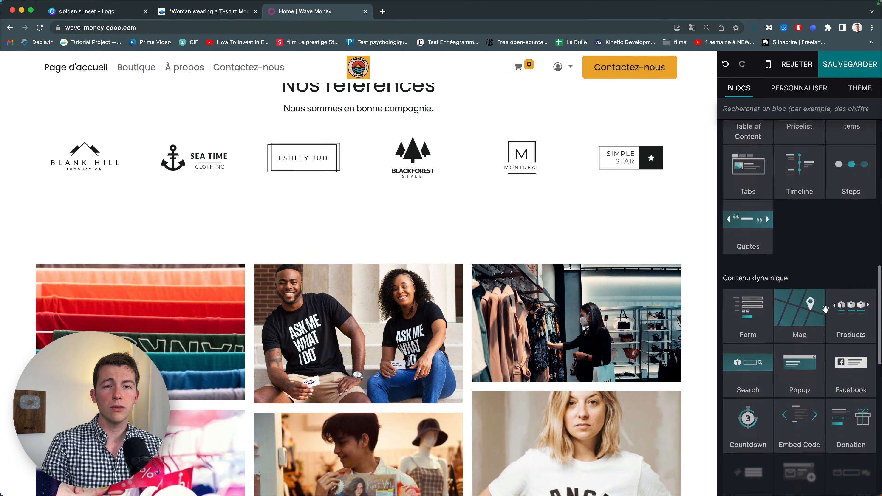
scroll(830, 250, up, 2)
scroll(837, 260, down, 5)
scroll(839, 264, up, 10)
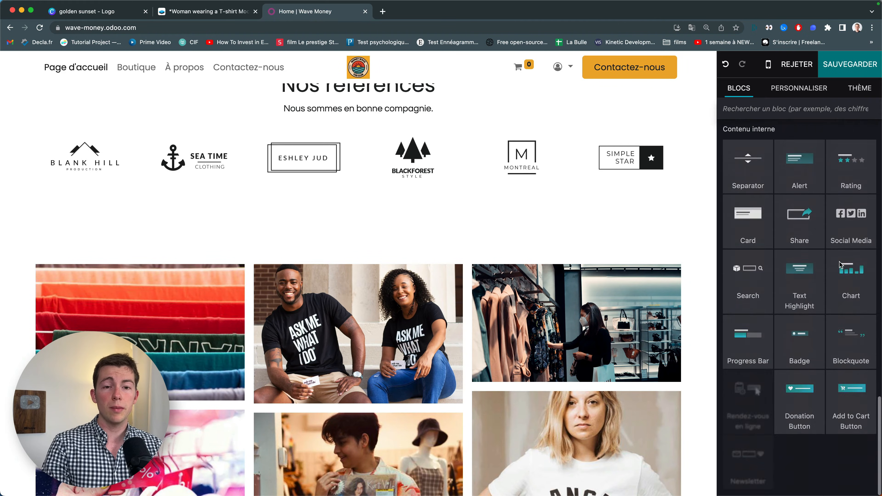
- Review the whole home page and save the website changes
scroll(566, 238, down, 10)
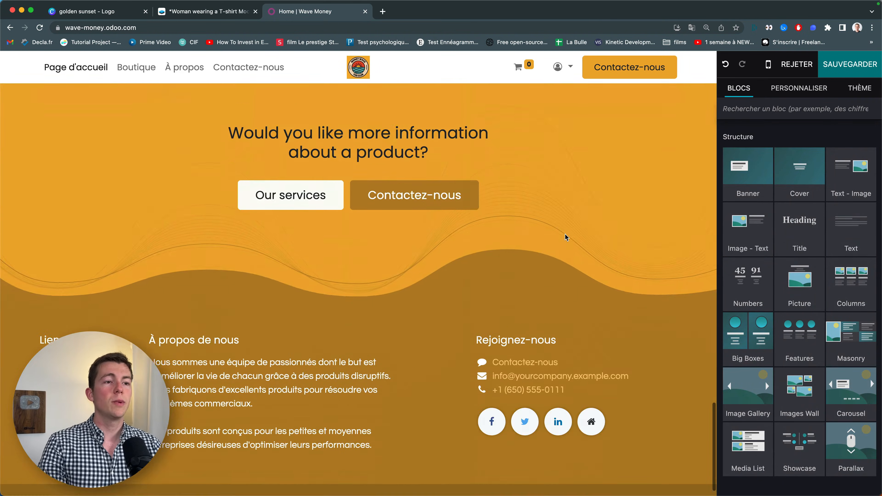
scroll(566, 237, up, 15)
scroll(566, 238, up, 10)
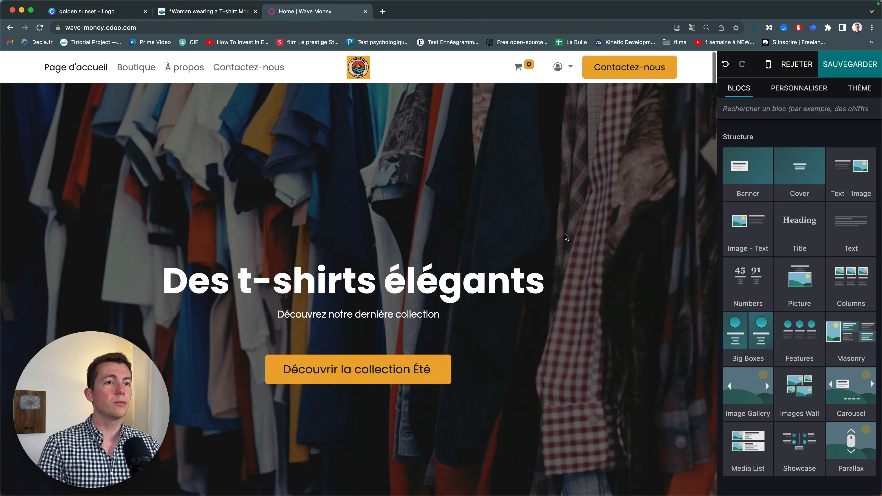
click(850, 64)
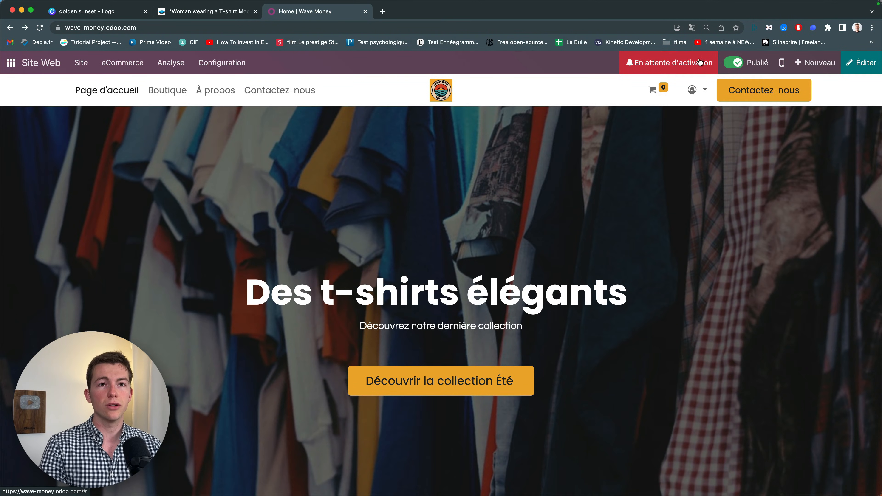
- Reload the home page and switch its header to the two-row template with the logo and slogan above the menu
click(40, 27)
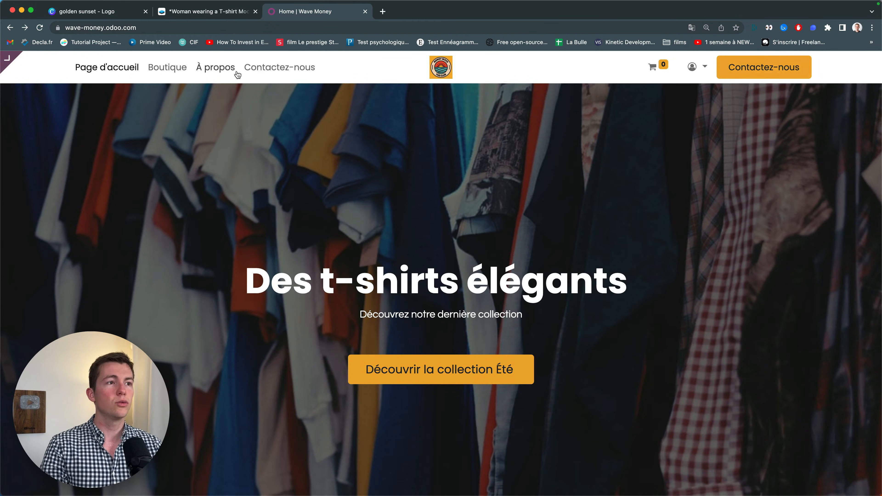
mouse_move(37, 66)
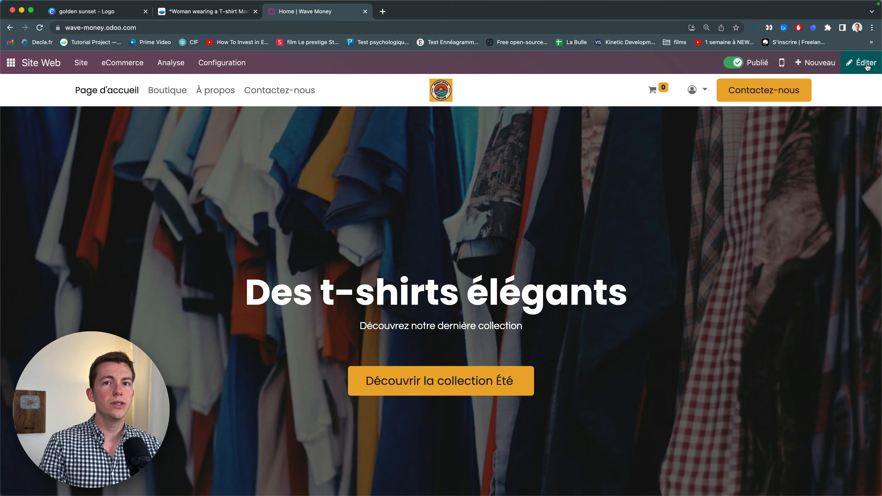
click(860, 62)
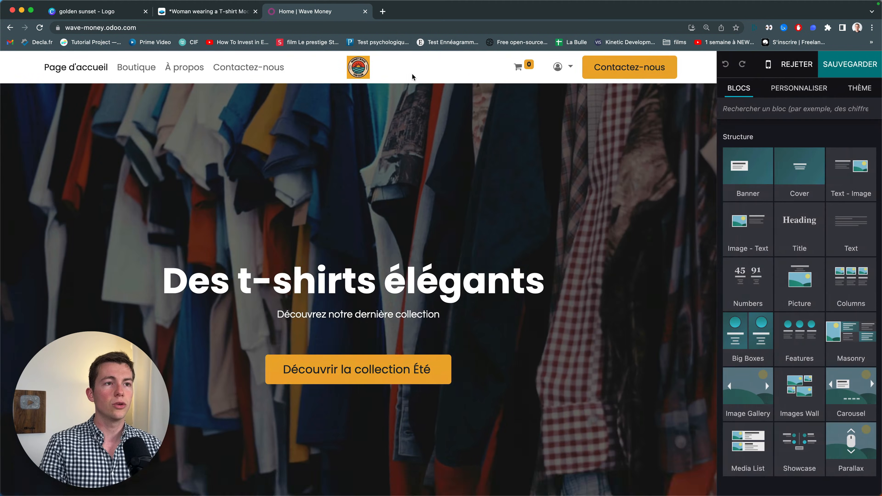
click(507, 68)
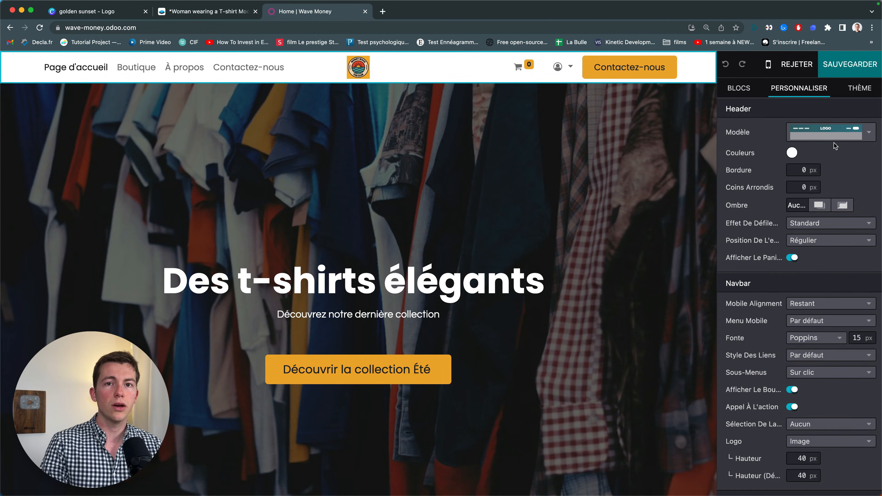
click(839, 136)
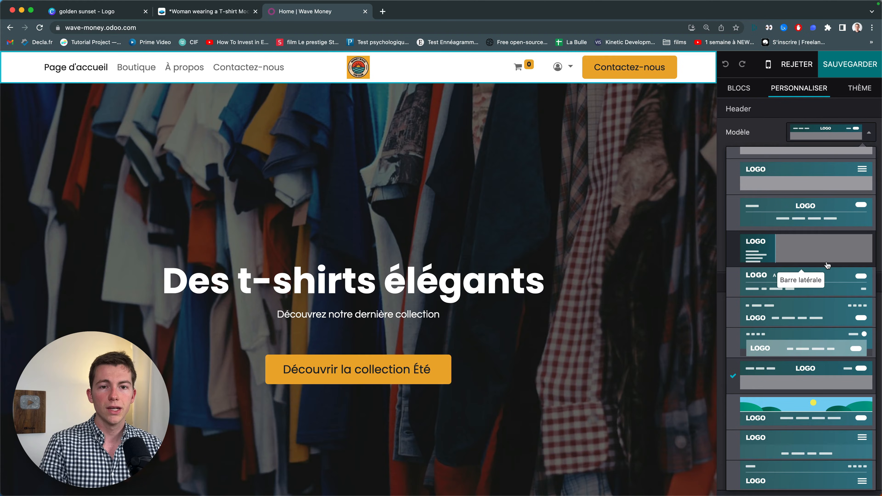
click(818, 280)
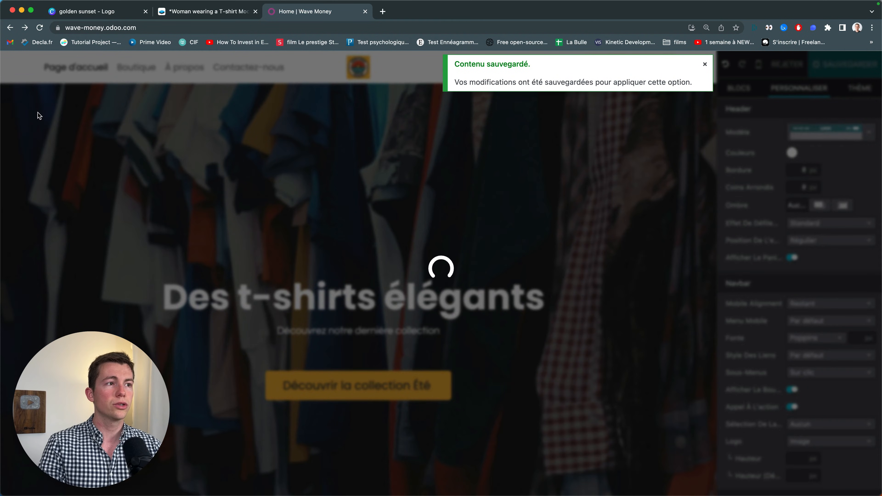
click(706, 65)
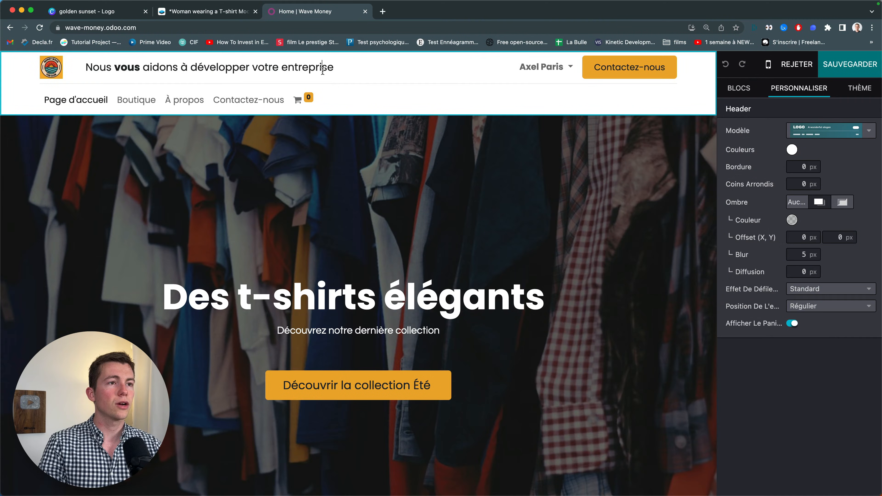
- Change the header slogan to "L'élégance à votre manière" and replace the logo with the uploaded image Logo (fond blanc).jpg
triple_click(187, 67)
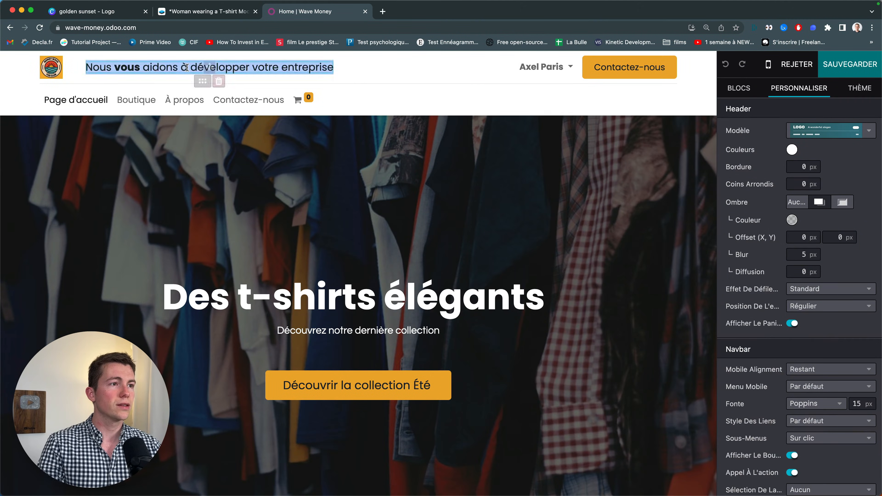
text(L'élégance à votre manière)
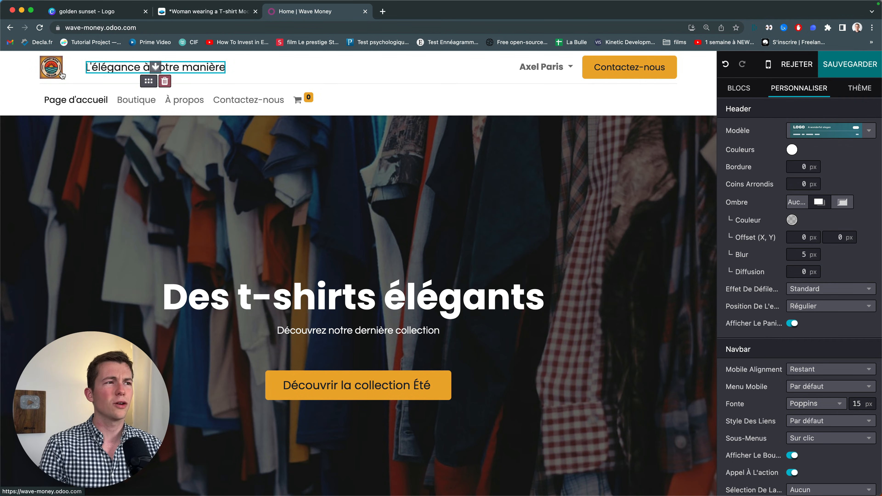
click(62, 76)
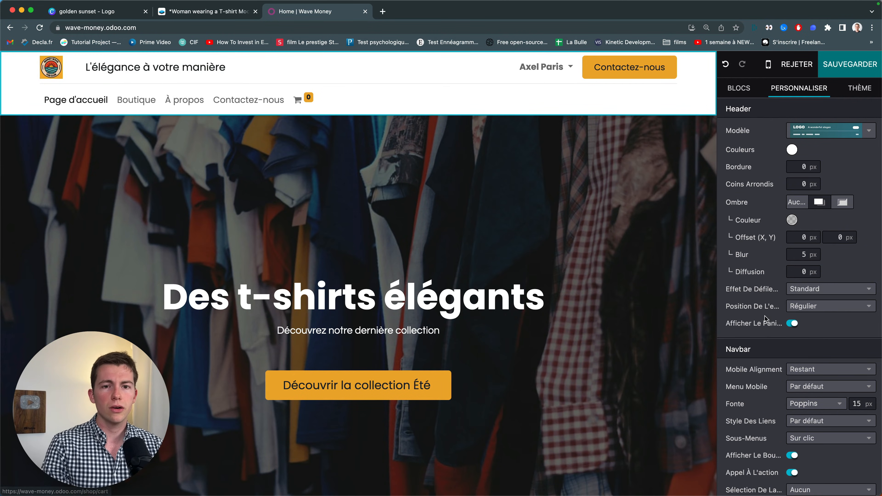
scroll(767, 319, down, 3)
click(807, 481)
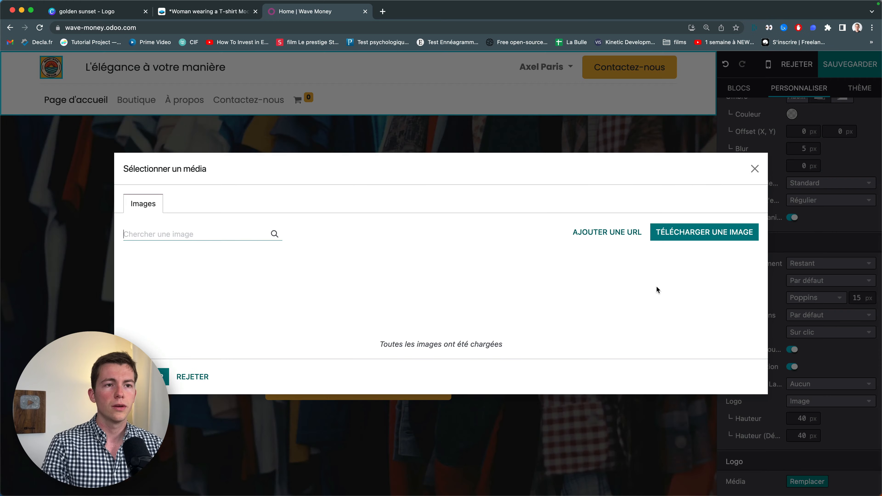
click(722, 240)
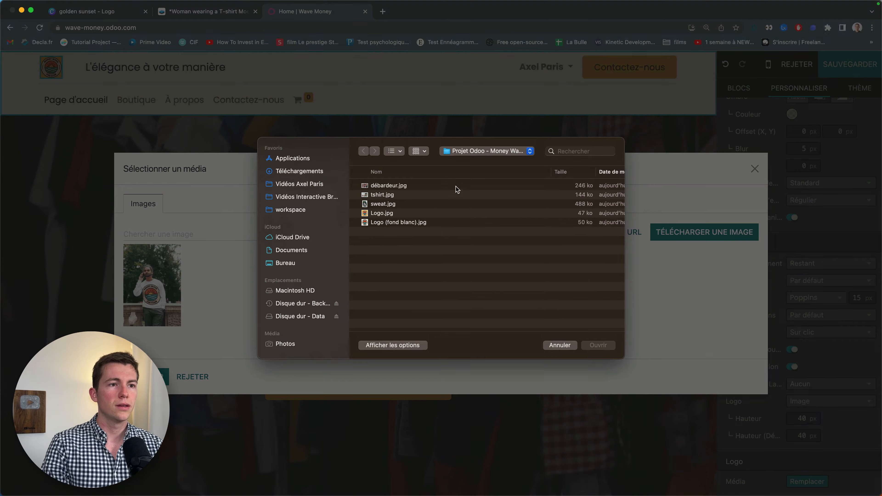
double_click(403, 222)
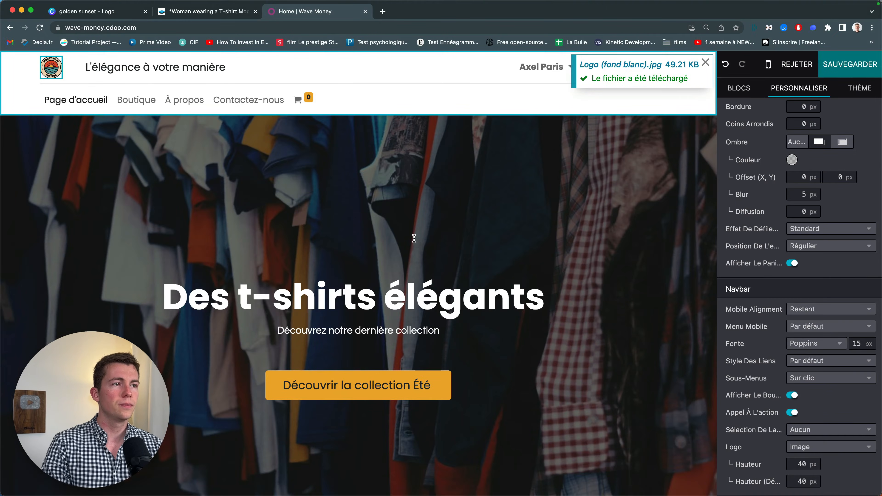
- Set the header logo's height to 60 px and save the website changes
scroll(793, 433, down, 1)
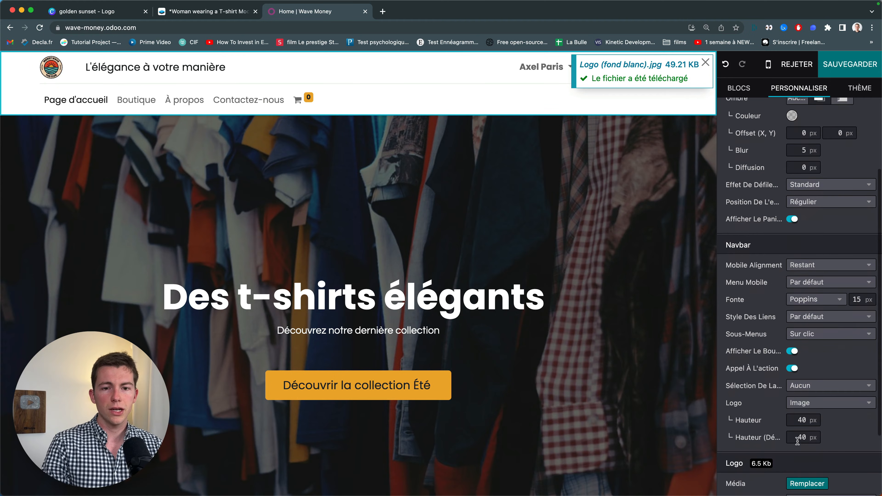
click(802, 421)
key(shift+Left)
text(6)
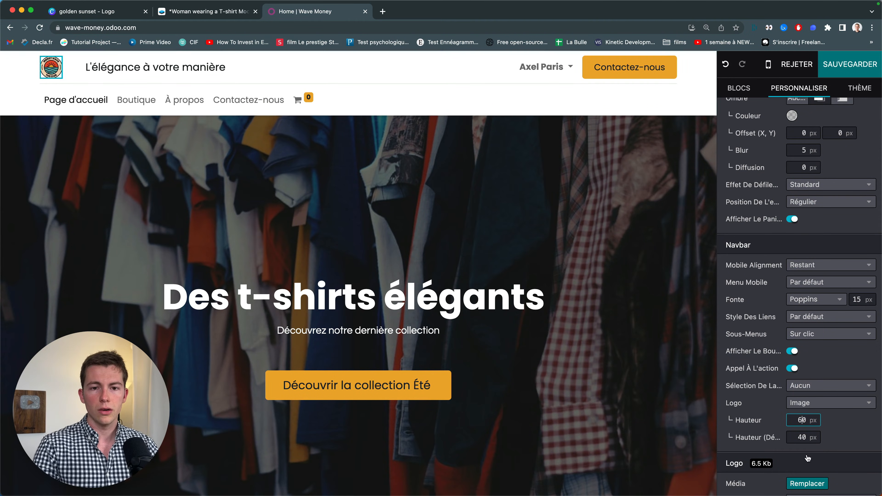
key(super+a)
key(super+c)
double_click(803, 438)
key(super+v)
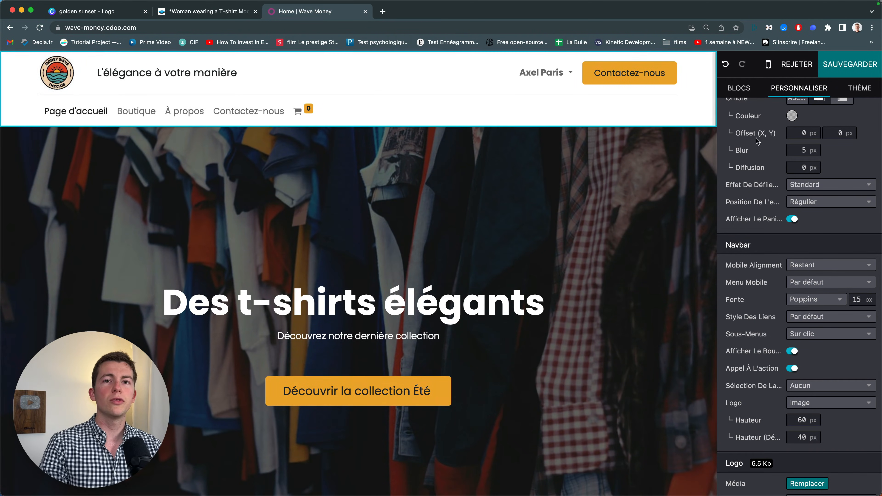
scroll(448, 266, down, 10)
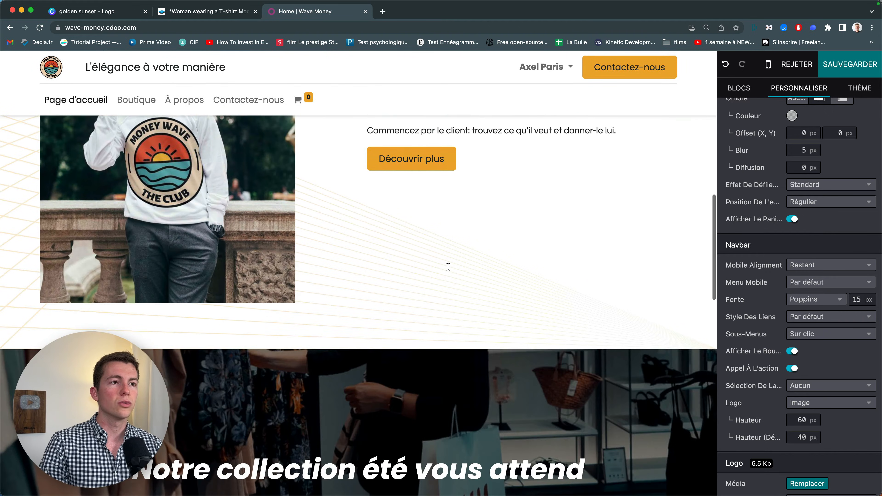
click(846, 72)
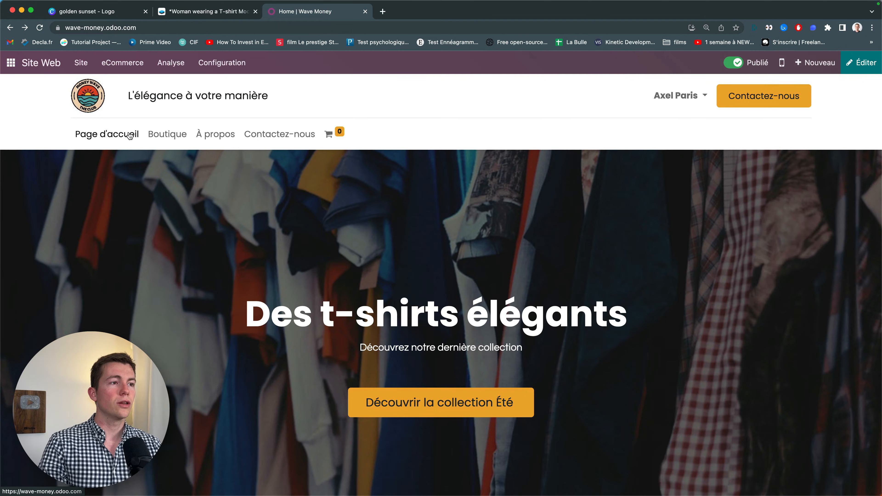
- Review the website's Boutique, À propos and Contactez-nous pages
click(180, 140)
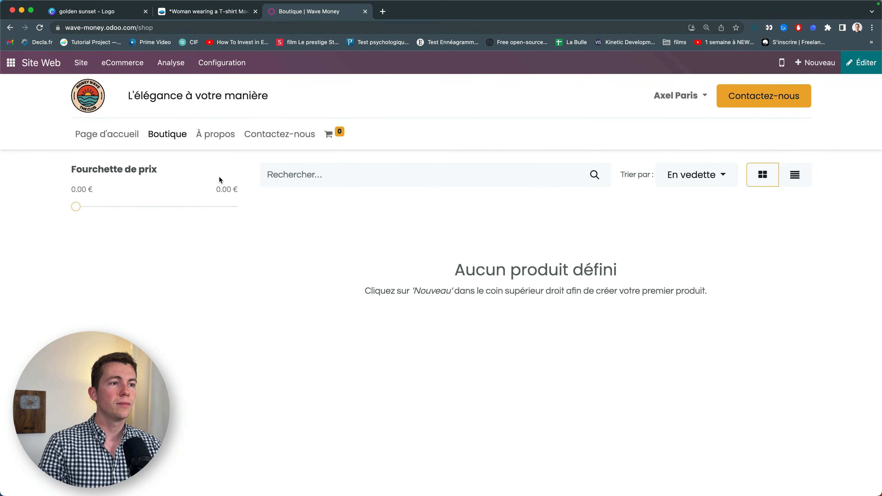
drag(529, 268, 675, 269)
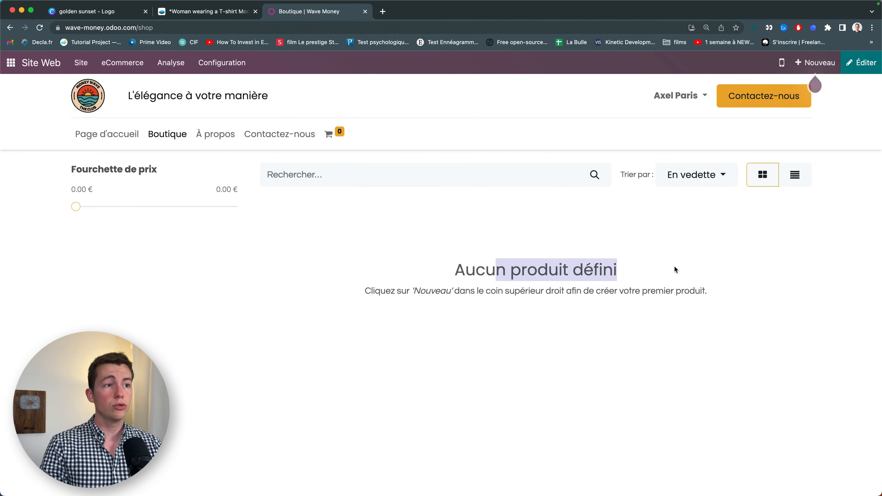
click(222, 136)
scroll(295, 233, down, 10)
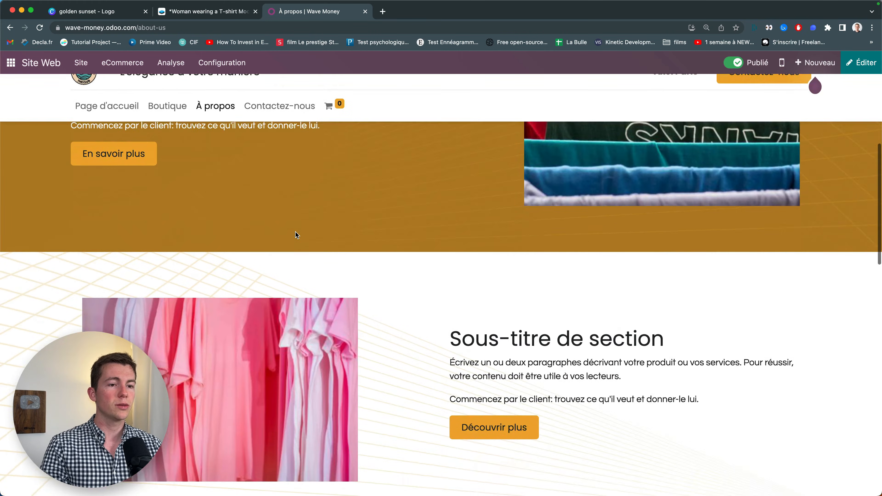
scroll(295, 235, down, 5)
scroll(295, 209, up, 20)
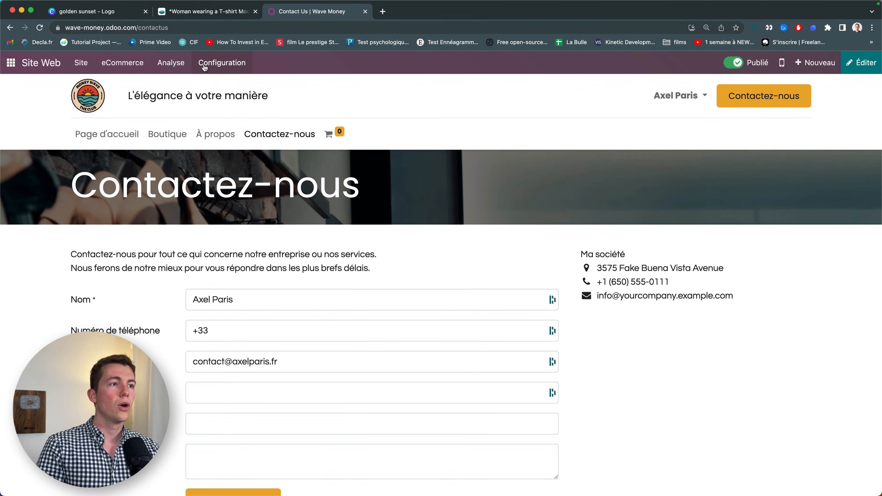
- Create a new eCommerce product named "Tshirt" and upload tshirt.jpg as its image
click(121, 70)
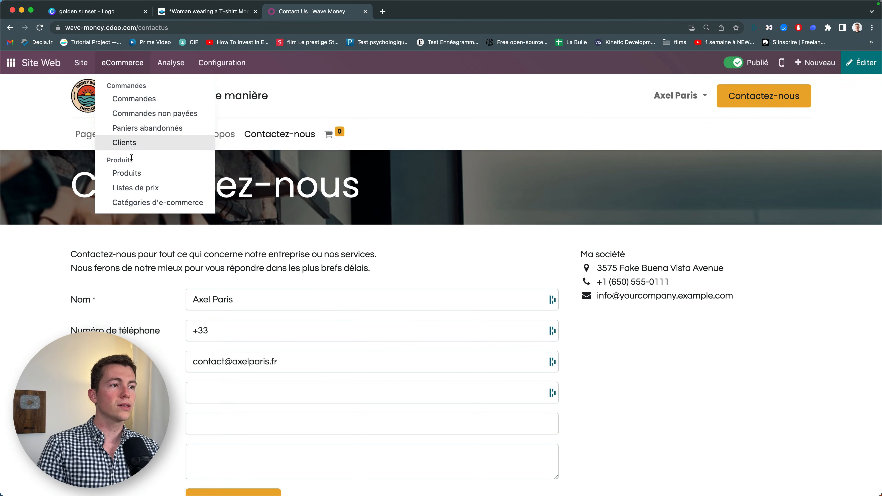
click(132, 173)
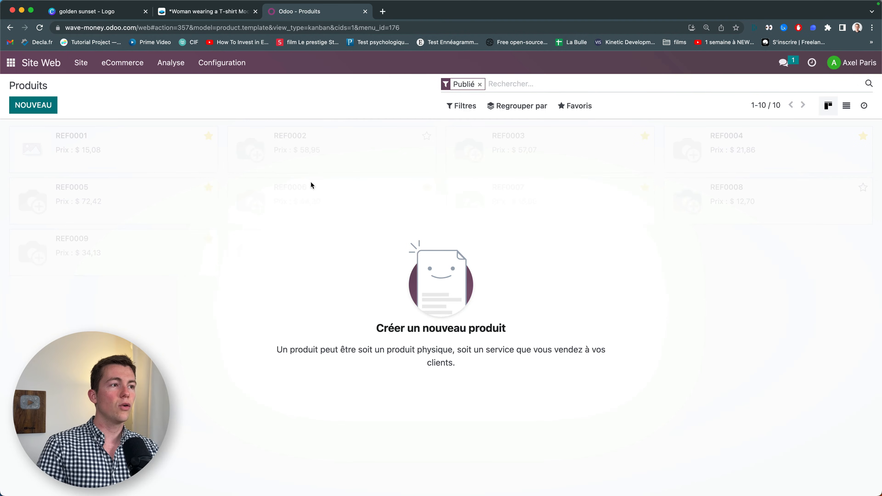
click(28, 110)
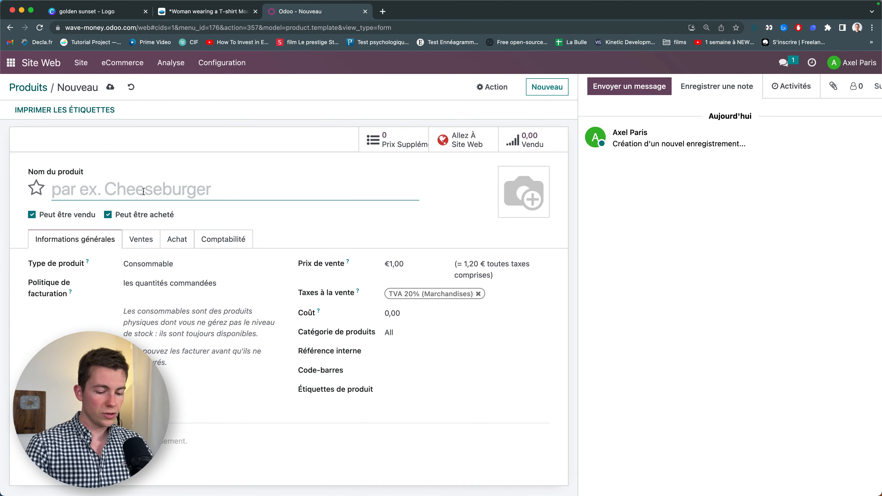
text(Tshirt)
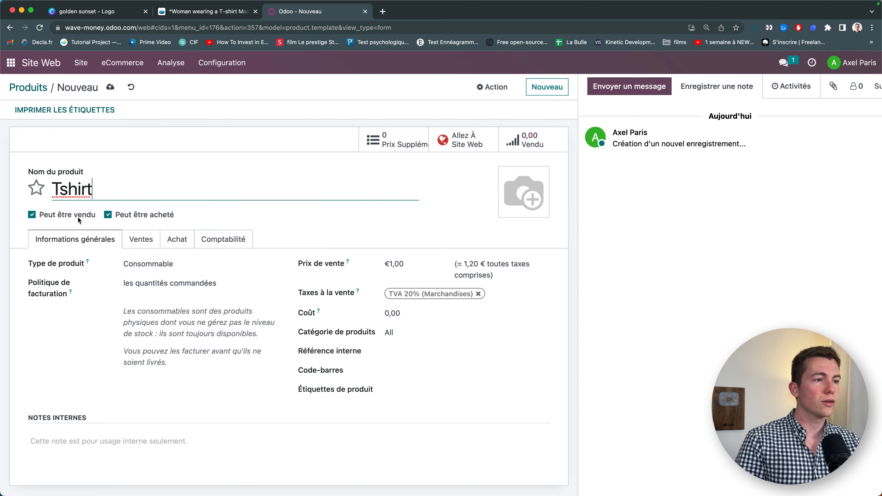
click(509, 208)
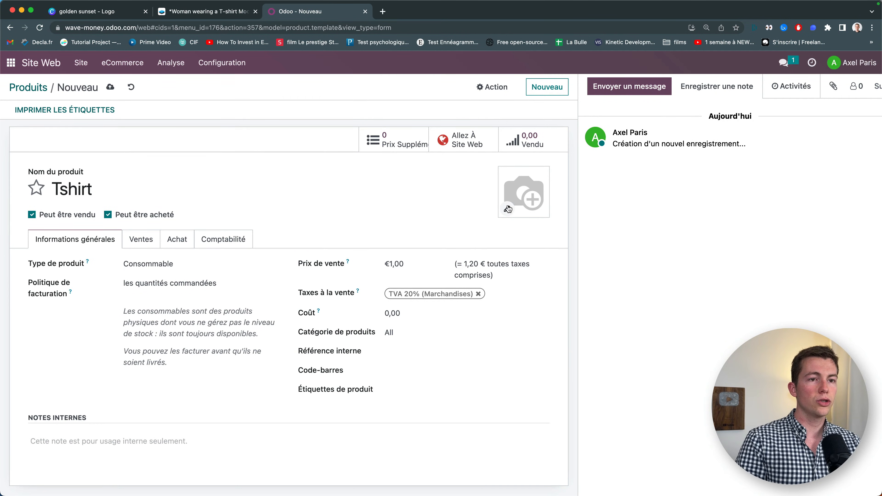
double_click(384, 199)
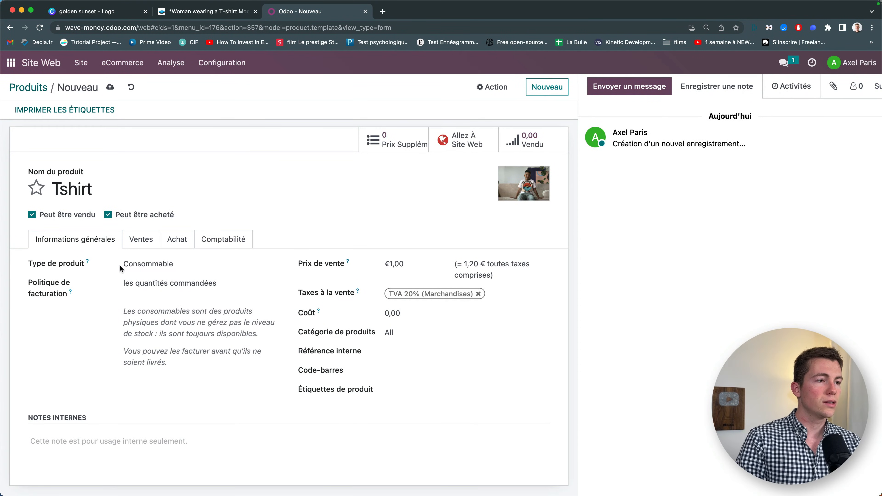
- Set the product's sale price to €15, keeping the type Consommable and the sales tax TVA 20% (Marchandises)
click(158, 267)
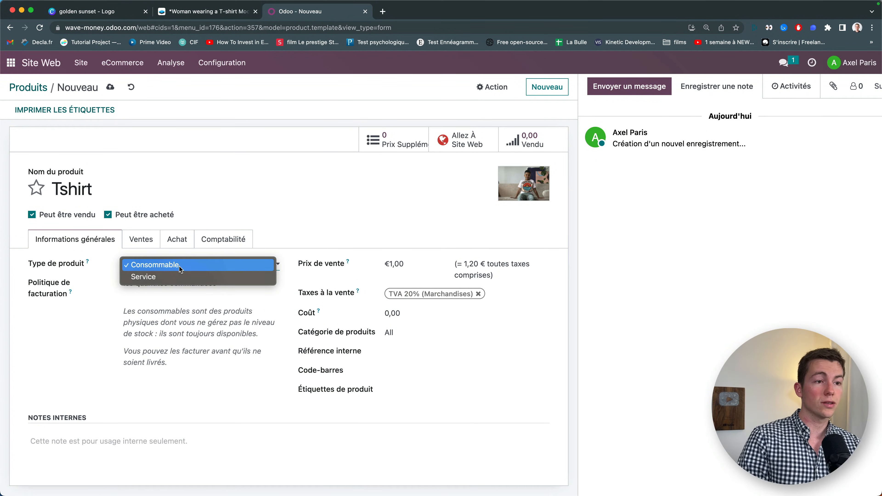
click(166, 265)
click(412, 260)
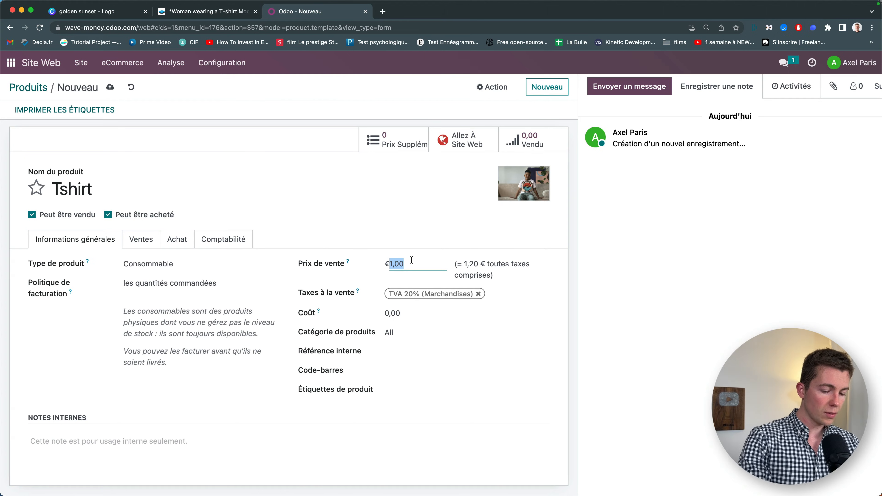
text(15)
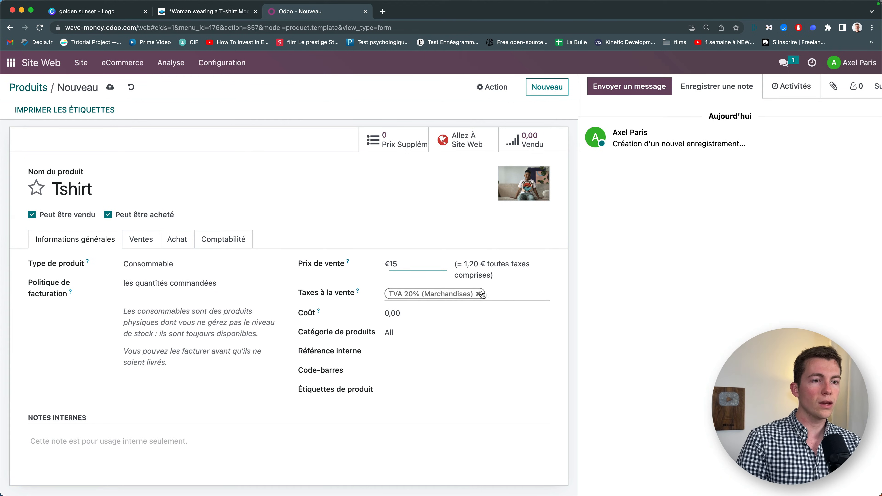
click(507, 294)
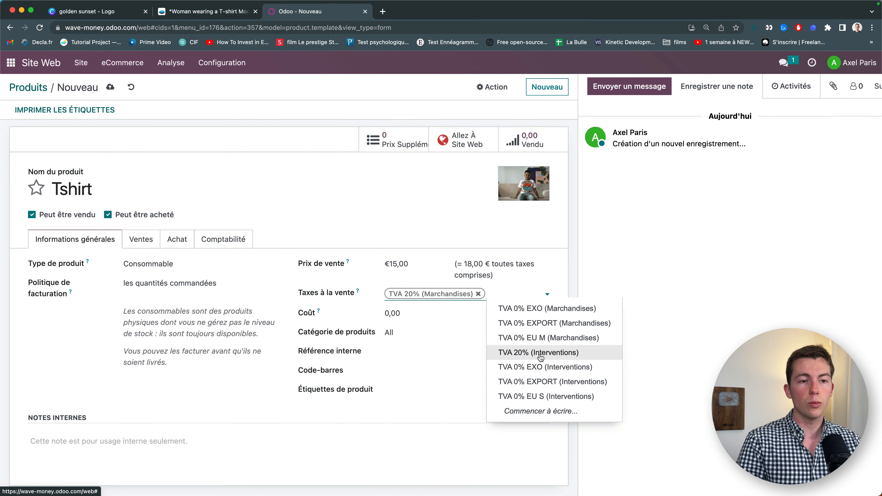
click(415, 309)
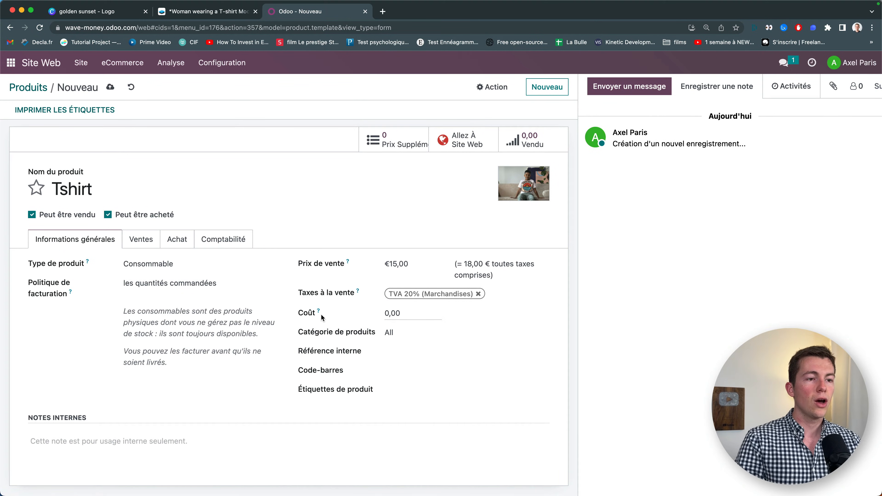
- Set the Tshirt product's cost to €6
click(403, 315)
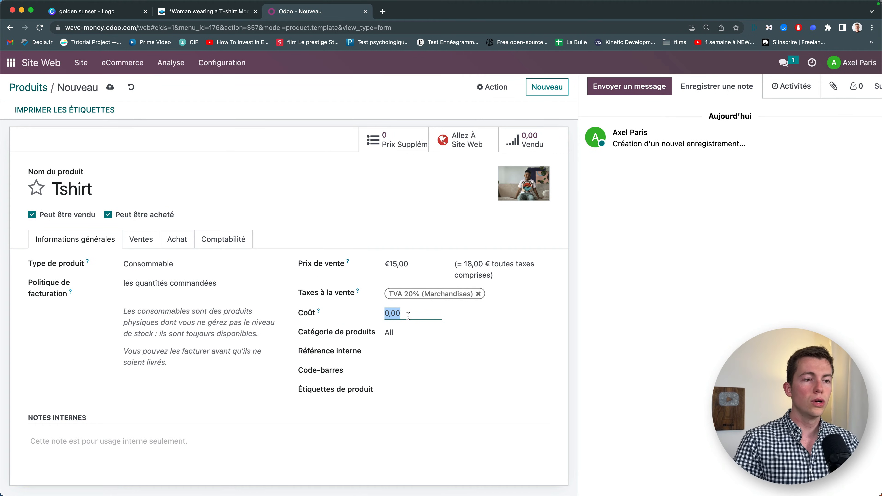
click(408, 315)
key(super+a)
key(BackSpace)
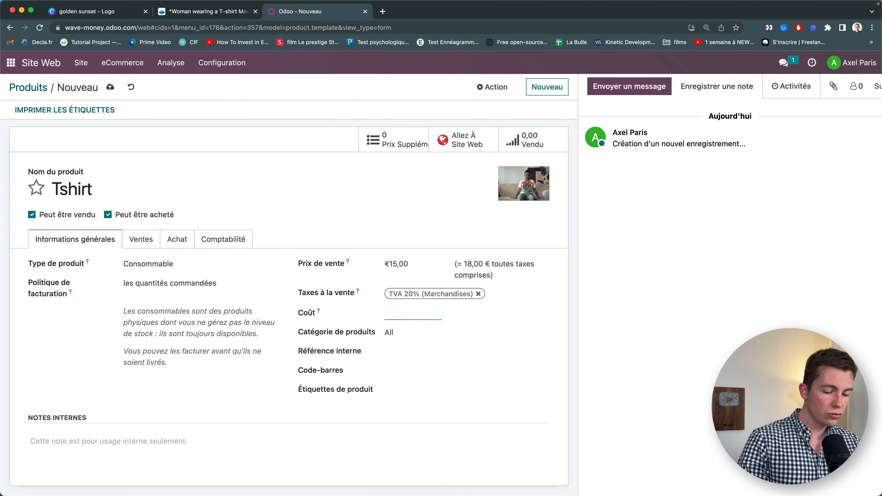
click(473, 325)
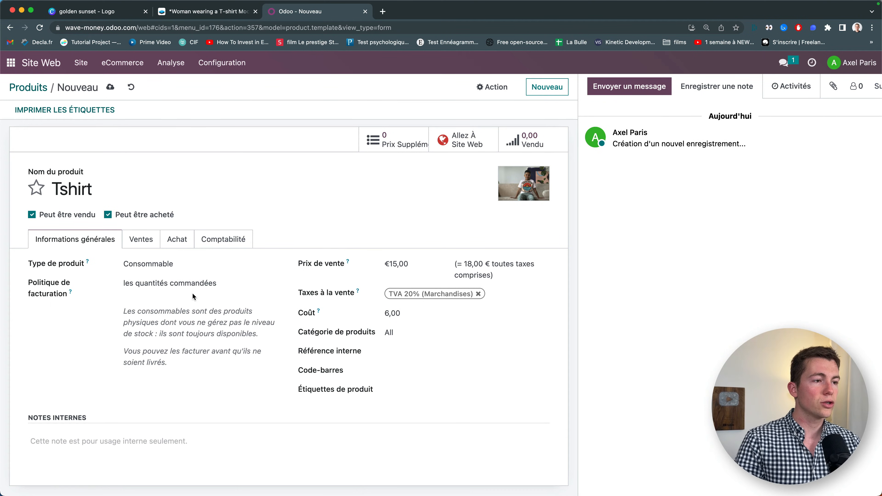
- Review the Tshirt product's sales and purchase settings, including cross-selling, eCommerce categories and supplier taxes
click(141, 241)
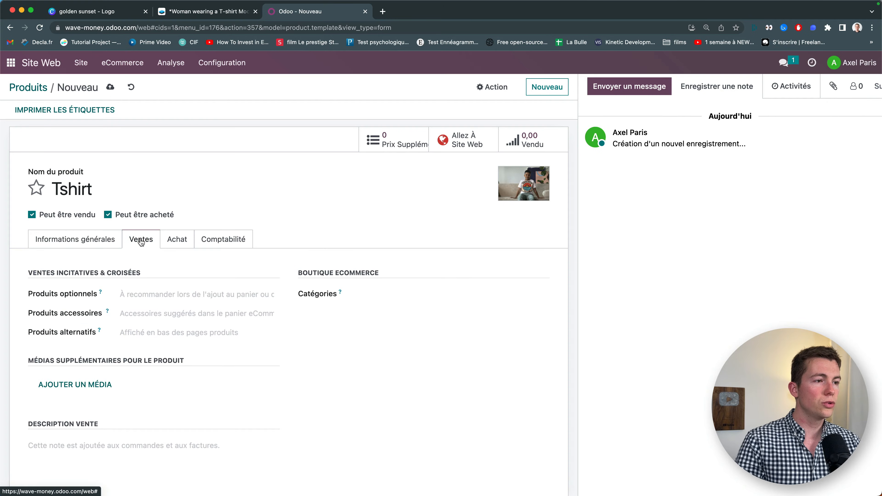
scroll(197, 297, down, 1)
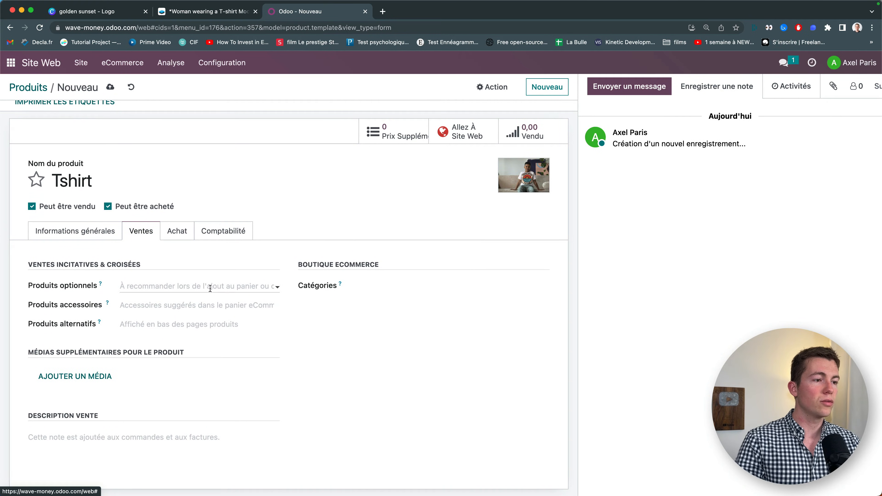
click(179, 233)
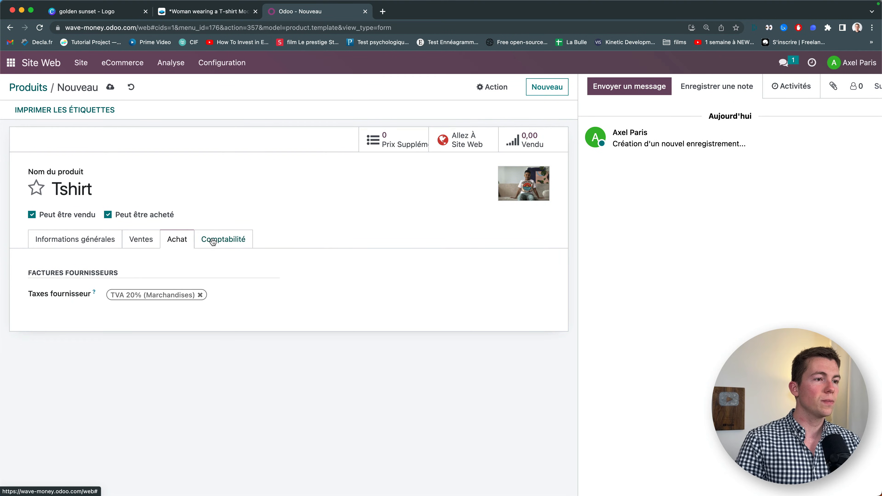
click(87, 241)
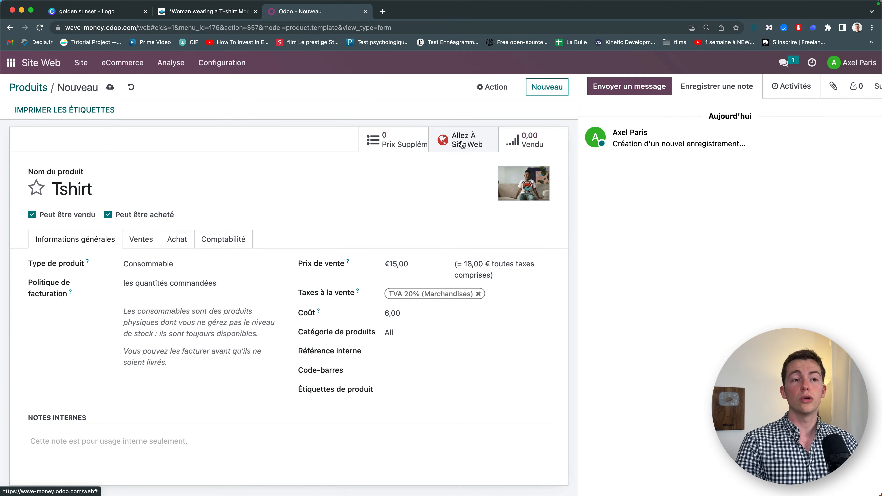
- Publish the Tshirt product on the website and check its product page from the shop
click(475, 144)
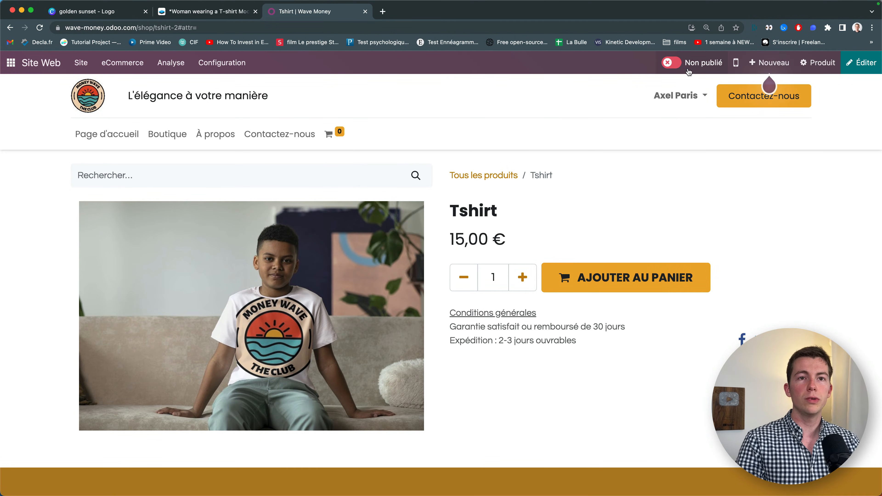
click(671, 64)
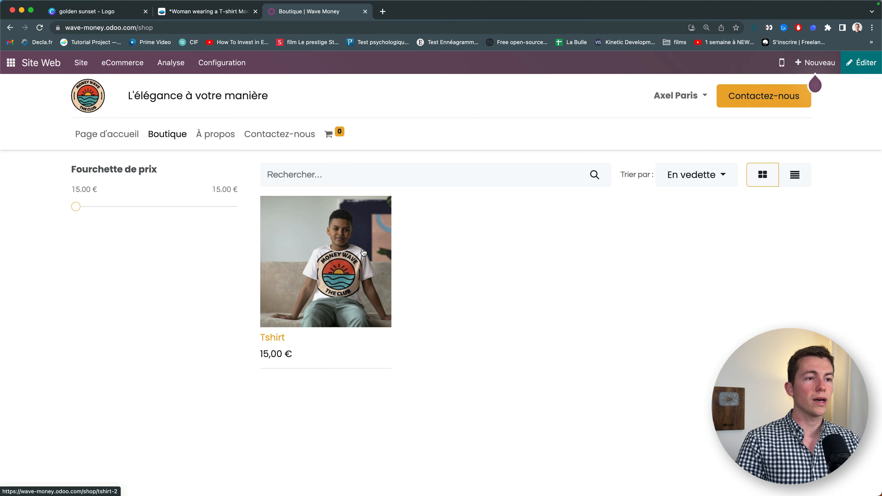
click(388, 256)
scroll(474, 286, down, 5)
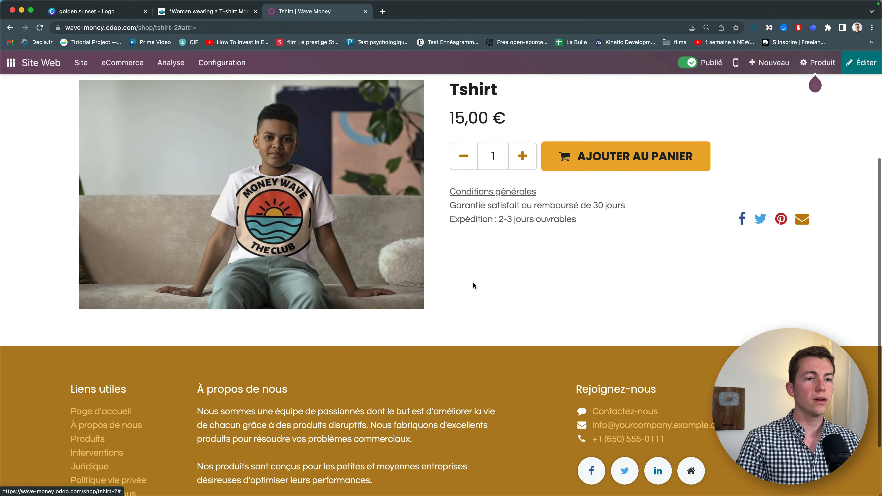
scroll(473, 285, up, 5)
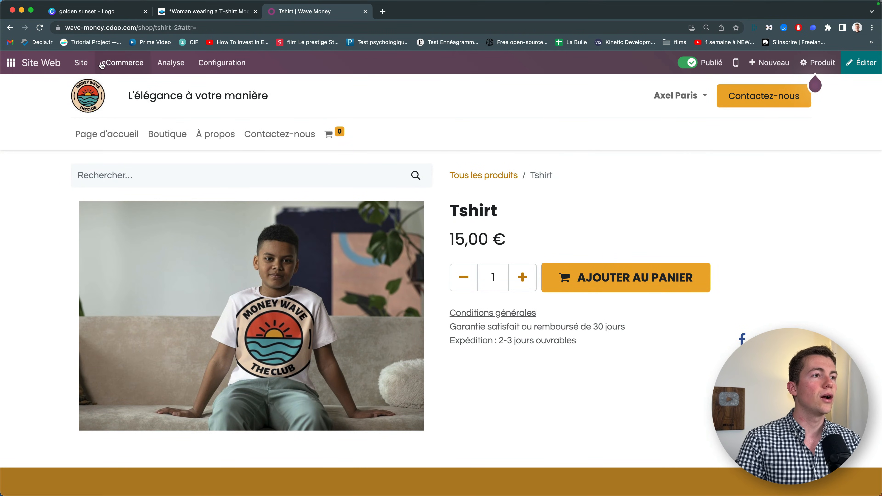
- Remove the Publié filter from the eCommerce product list and inspect the Livraison standard product
click(119, 65)
click(131, 171)
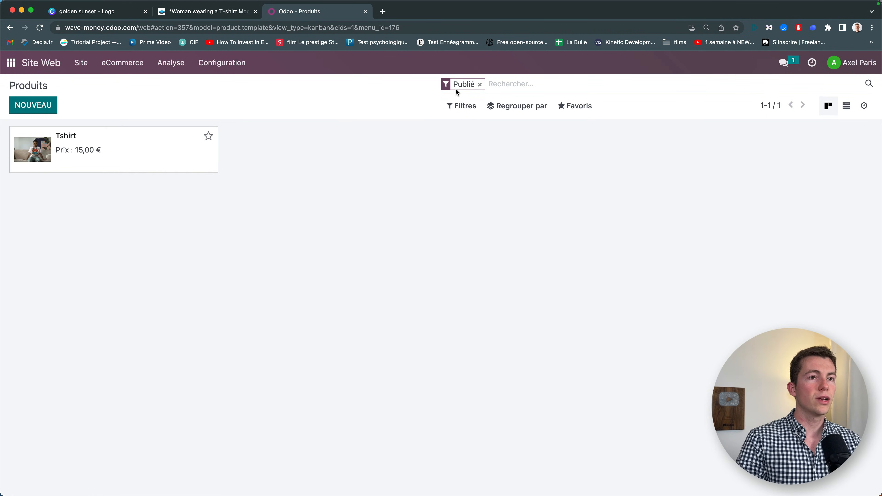
click(480, 85)
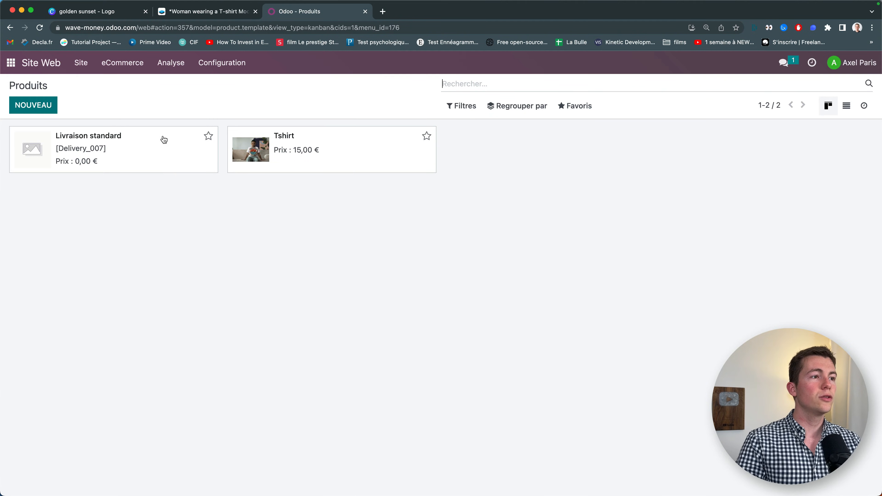
click(141, 155)
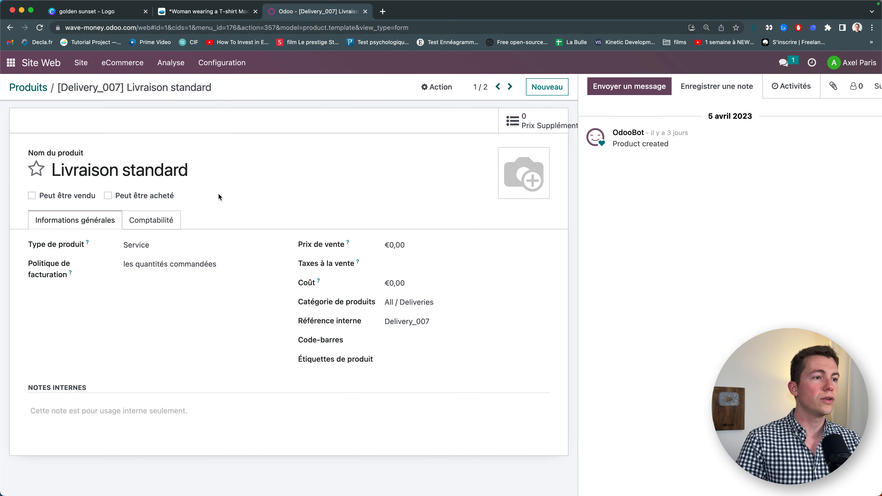
click(34, 87)
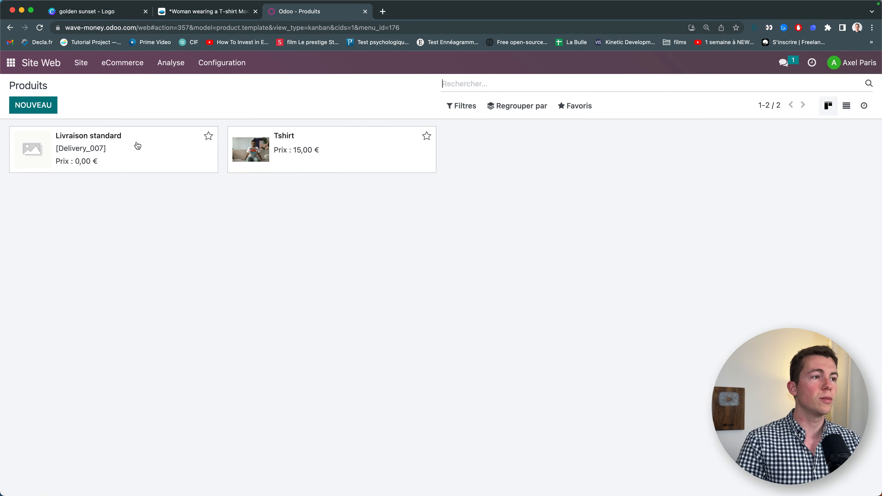
- Show the products as a list and try to delete the Livraison standard product
click(846, 107)
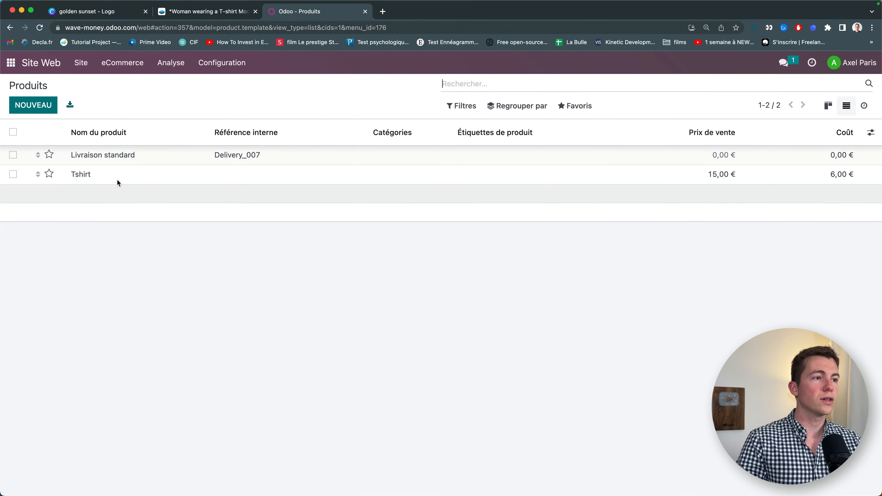
click(13, 155)
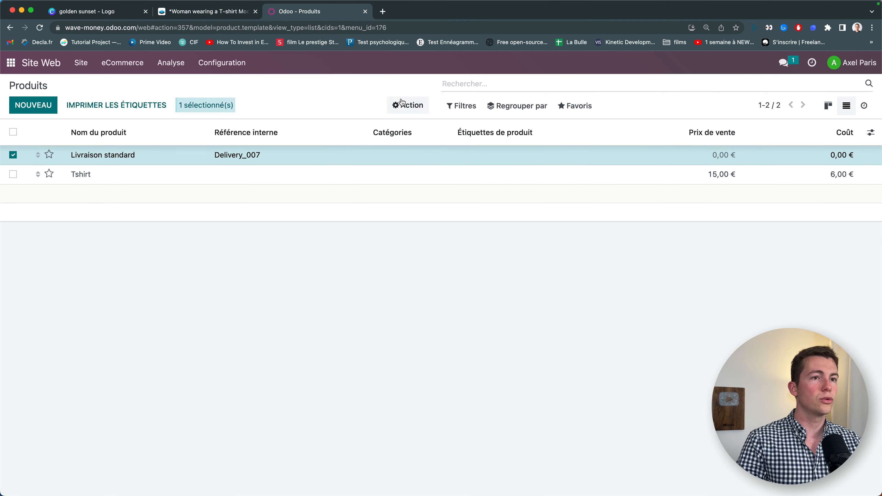
click(406, 105)
click(425, 168)
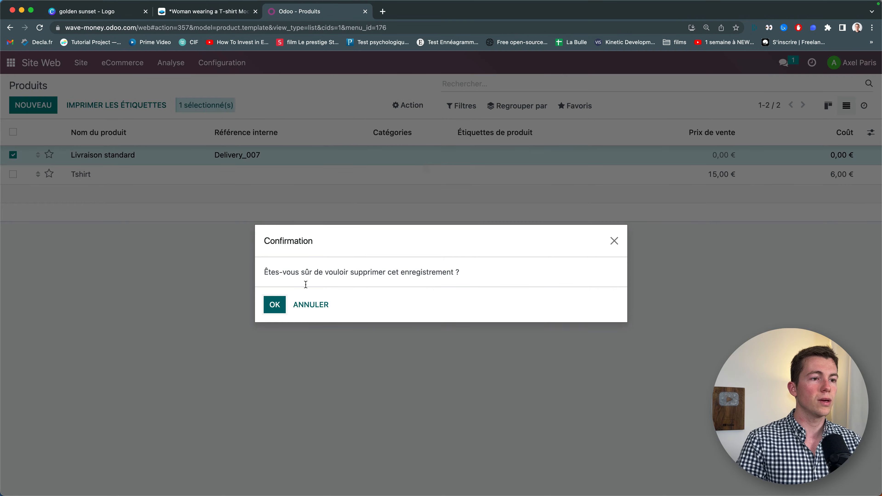
click(275, 301)
click(608, 228)
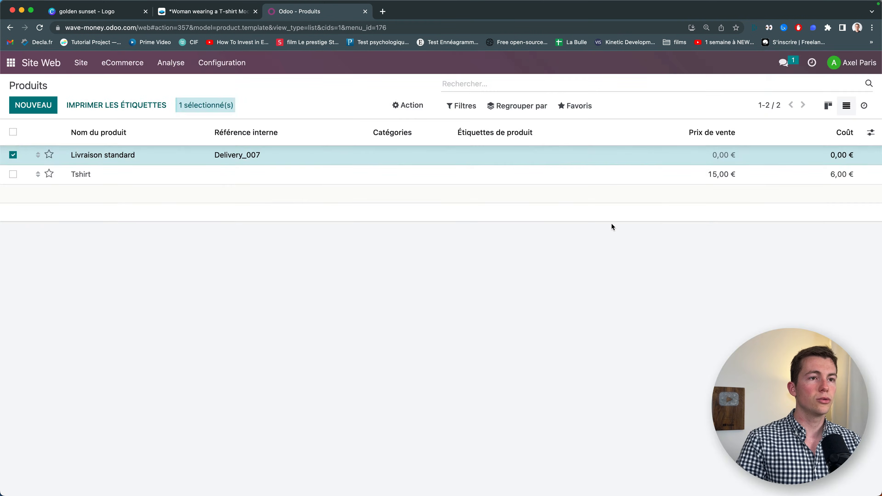
- Archive the selected Livraison standard product
click(406, 105)
click(431, 142)
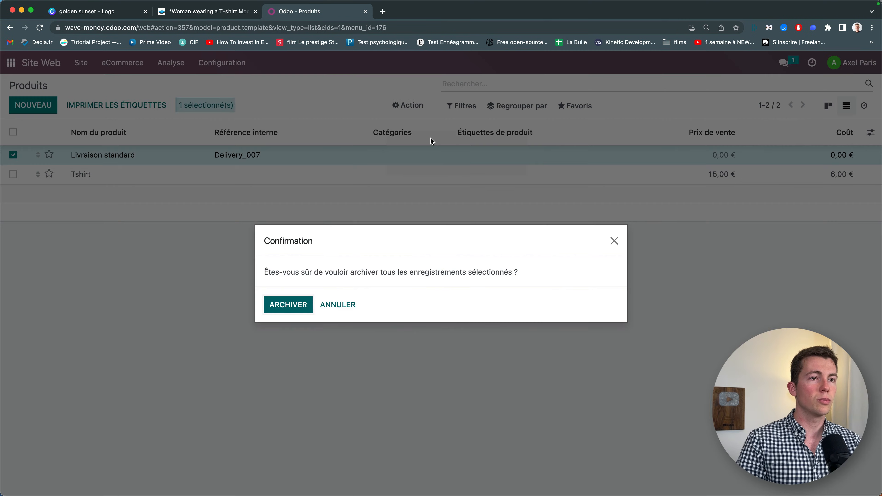
click(288, 304)
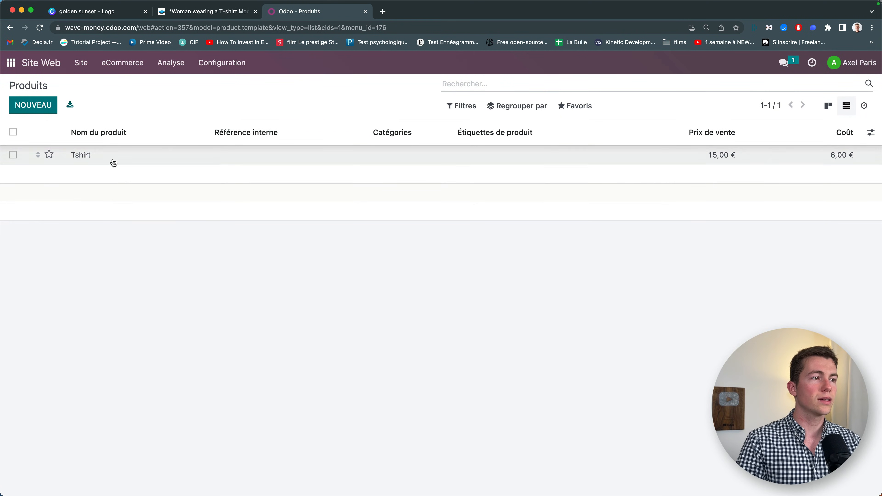
- Create a new product named "Sweat"
click(33, 105)
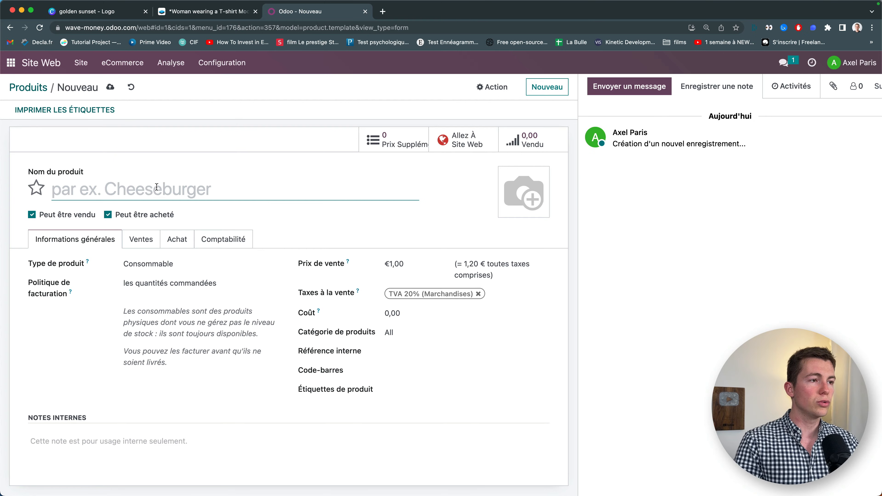
text(Sweat)
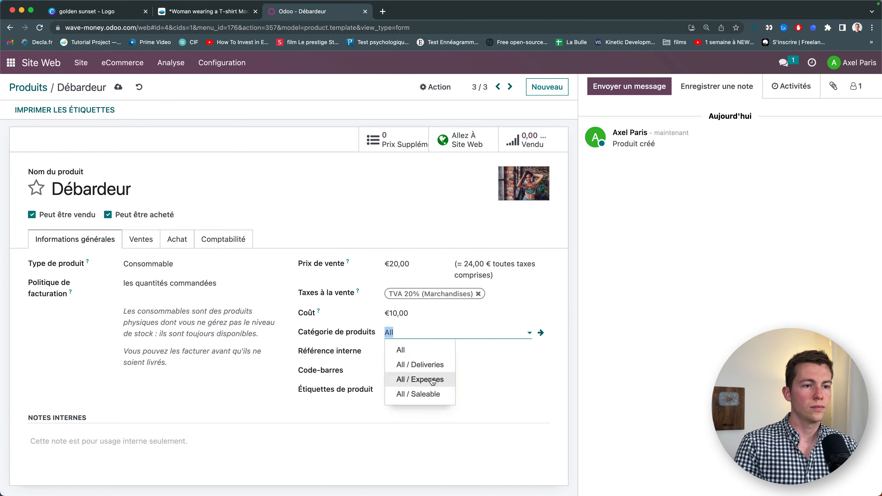
- Create the eCommerce category "Vêtements" and assign it to the Débardeur product
click(330, 257)
click(29, 87)
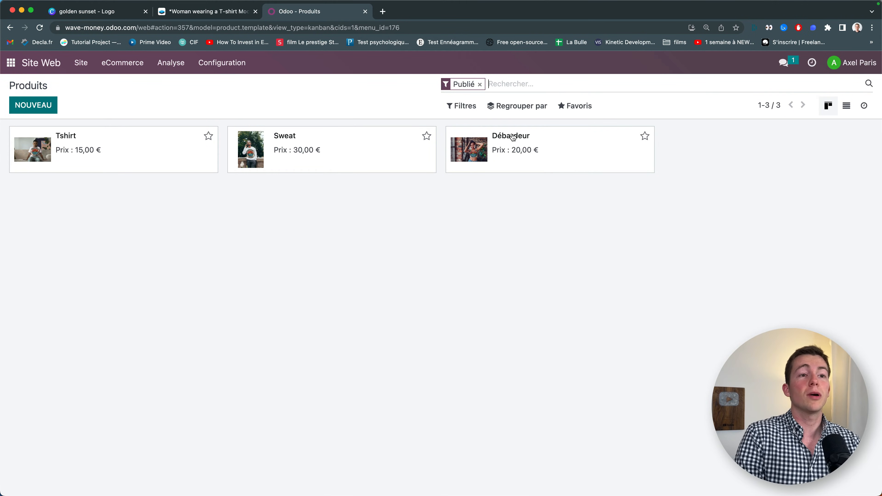
click(525, 140)
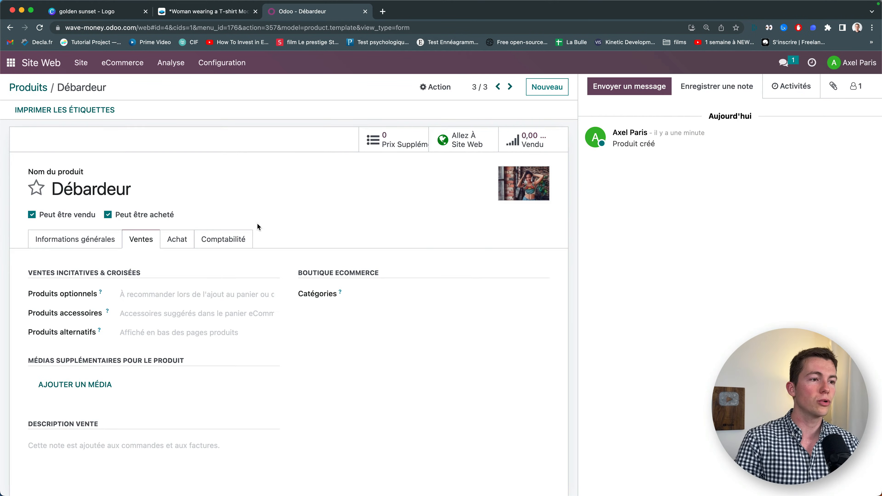
scroll(295, 250, down, 1)
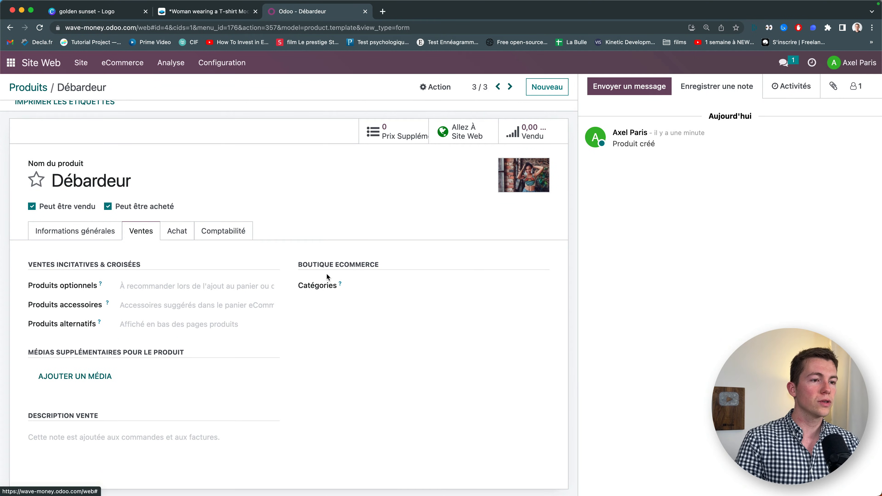
click(373, 293)
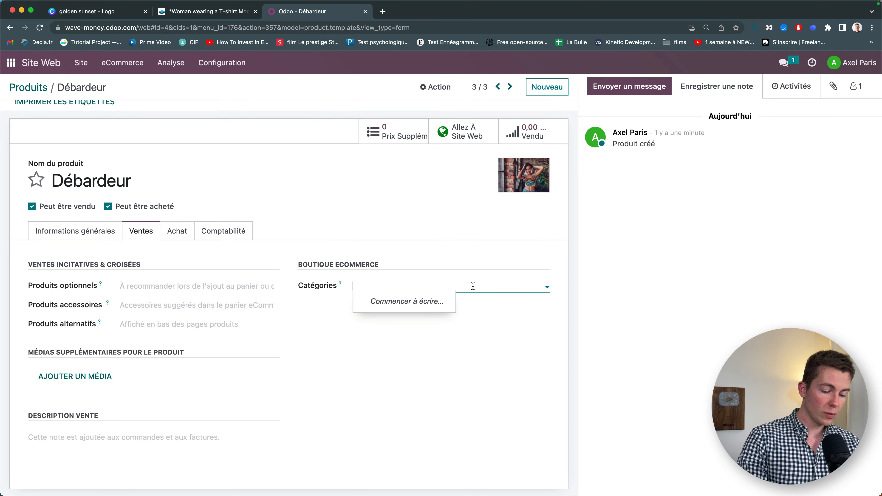
text(Vetement)
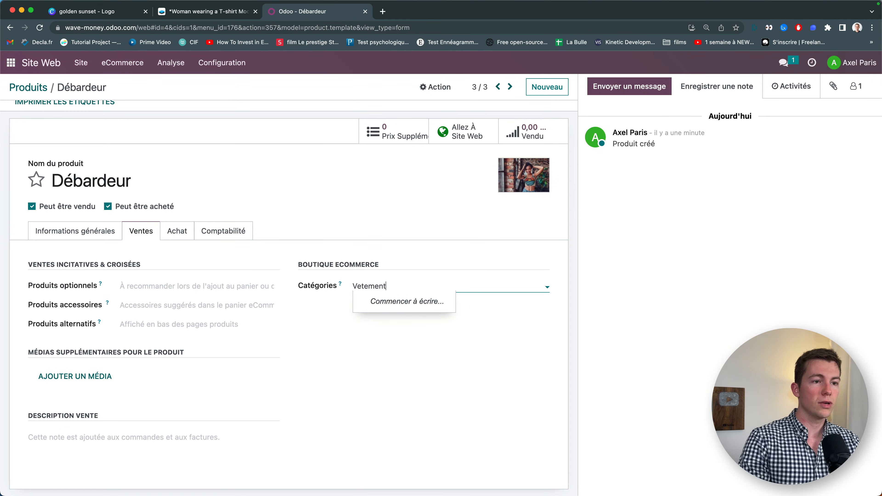
text(s)
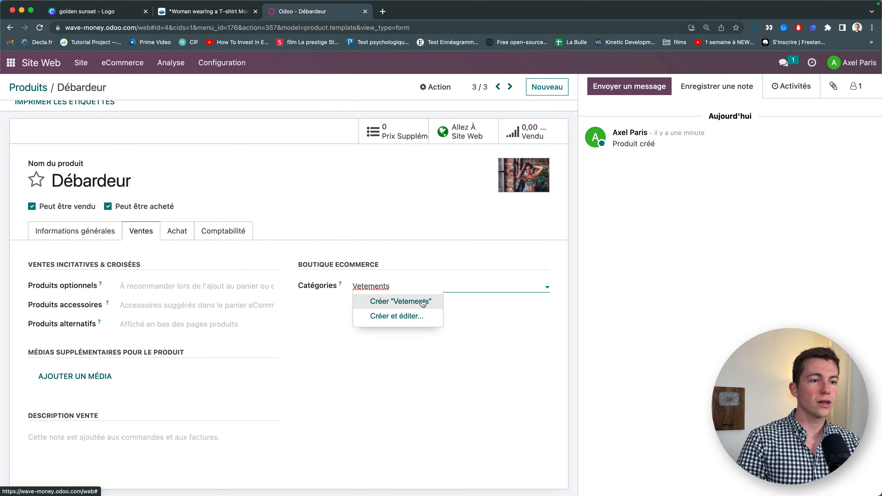
right_click(367, 285)
click(385, 287)
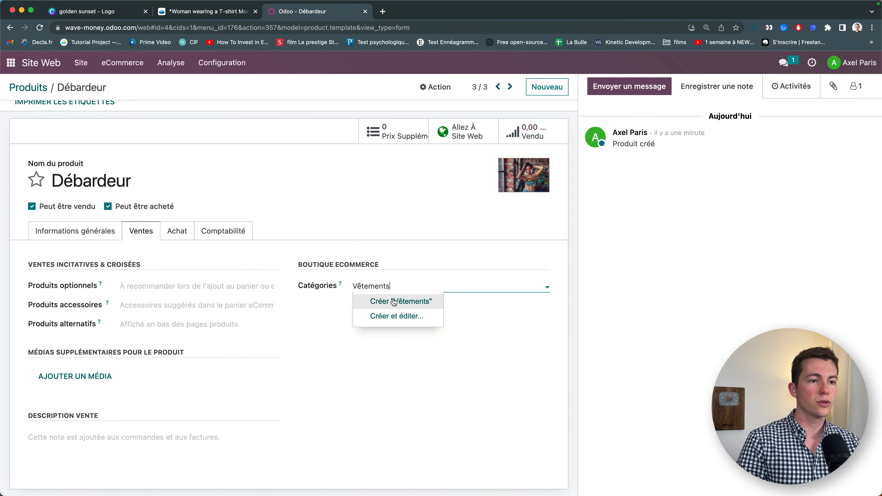
click(394, 301)
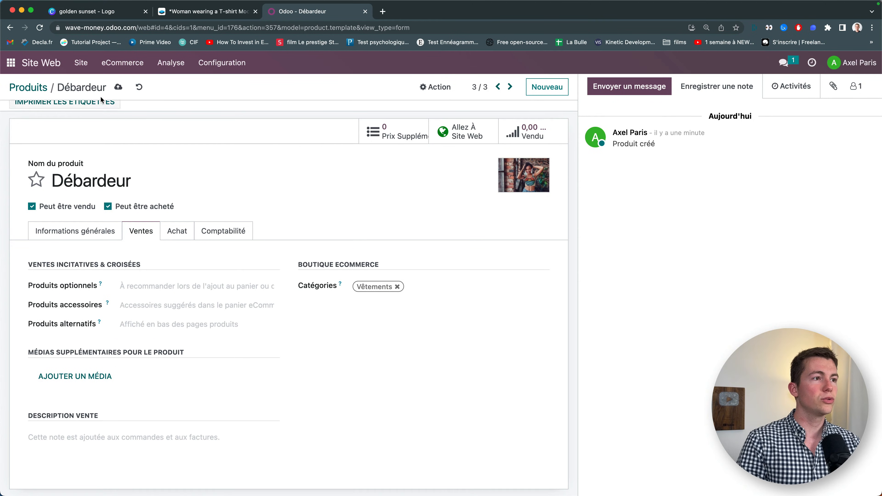
- Assign the eCommerce category Vêtements to the Sweat product
click(32, 87)
click(285, 154)
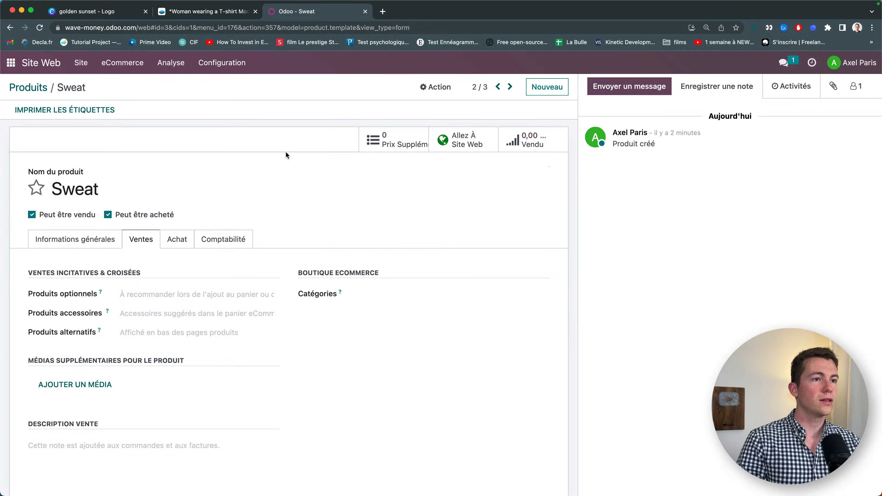
click(359, 293)
click(398, 315)
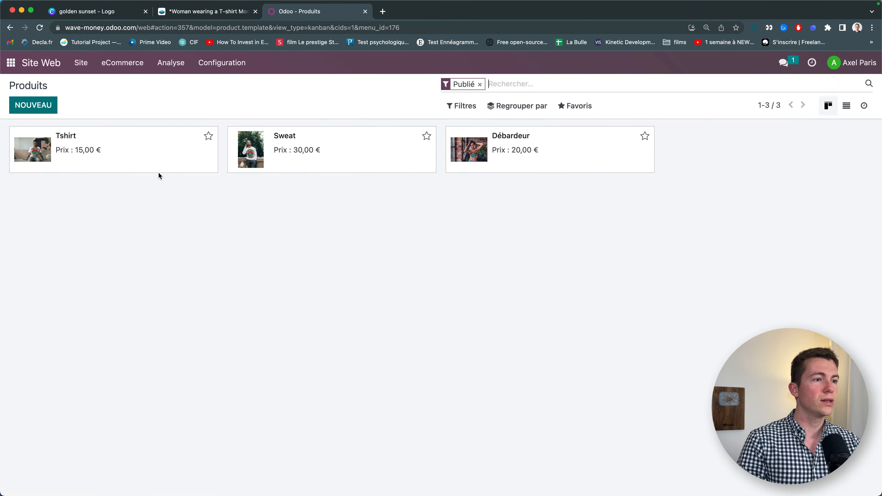
- Assign the eCommerce category Vêtements to the Tshirt product
click(24, 88)
click(105, 153)
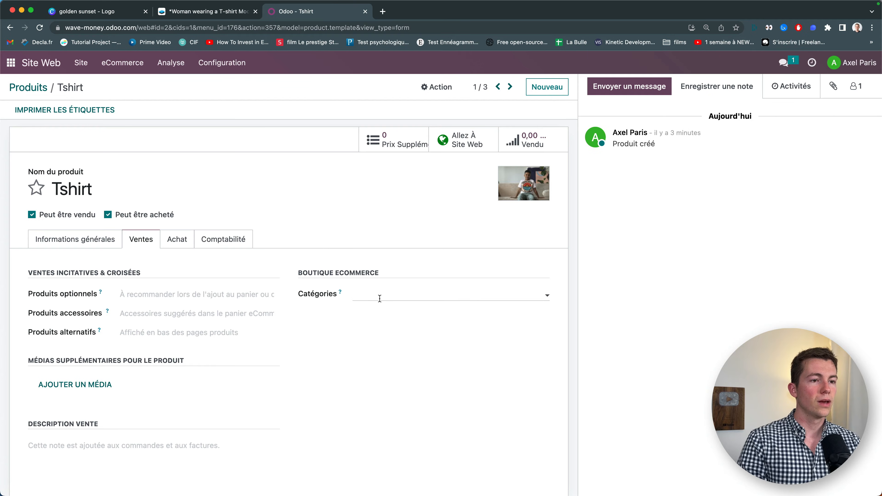
click(395, 296)
click(399, 310)
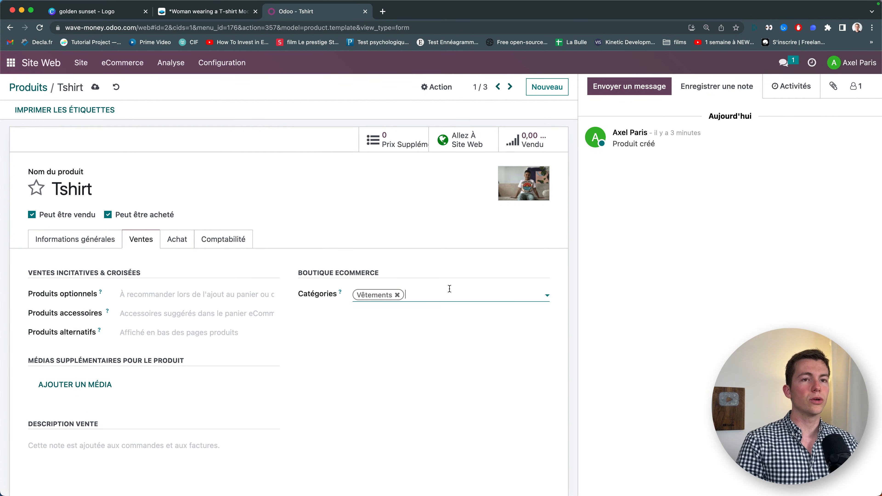
- Save the Tshirt product and review the products on the website's Boutique page
click(95, 85)
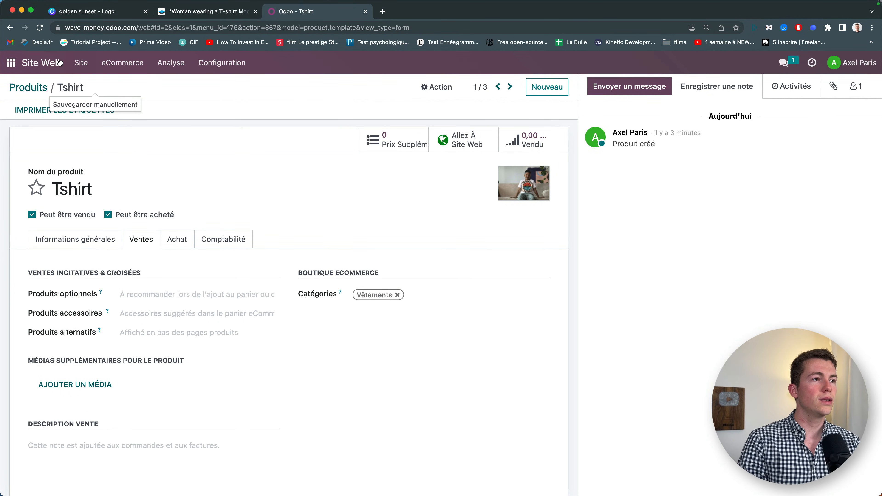
click(52, 65)
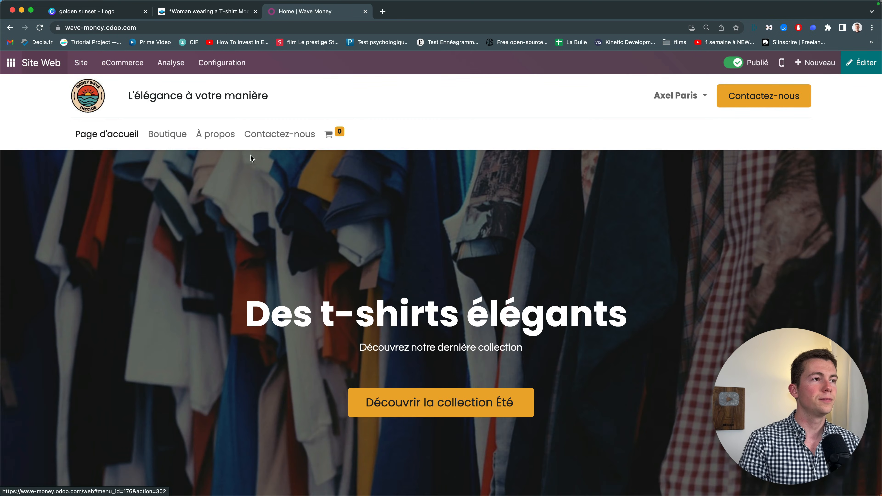
click(177, 134)
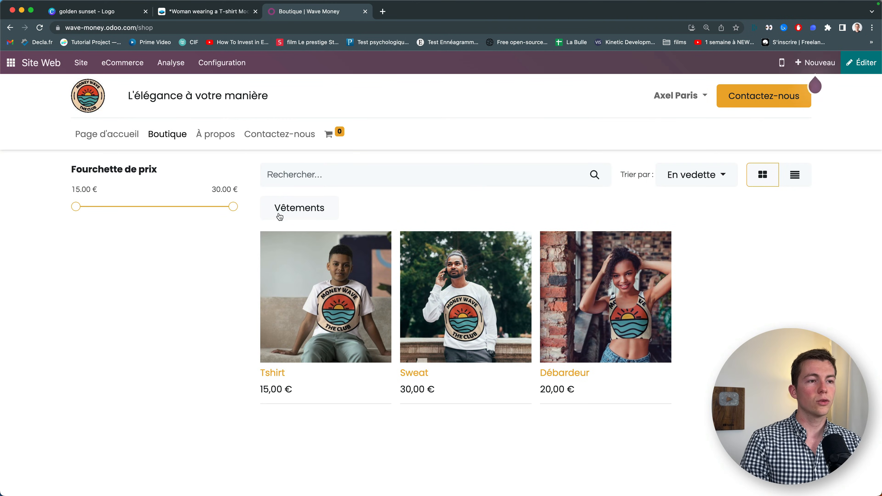
scroll(518, 318, down, 3)
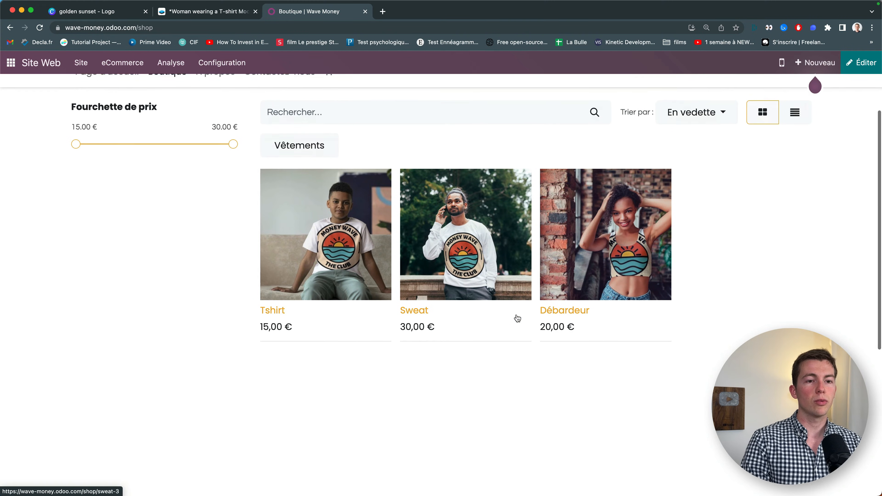
scroll(518, 319, up, 3)
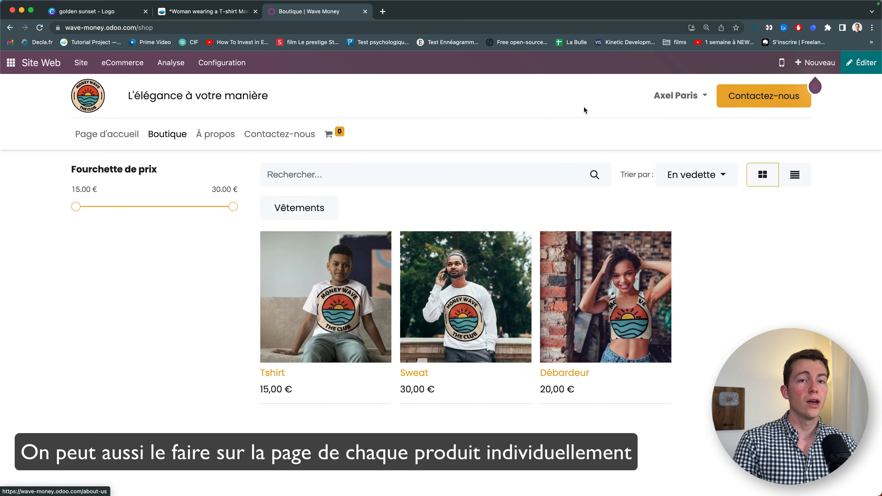
- Put the Boutique page into edit mode and set the products page layout to Liste
click(858, 62)
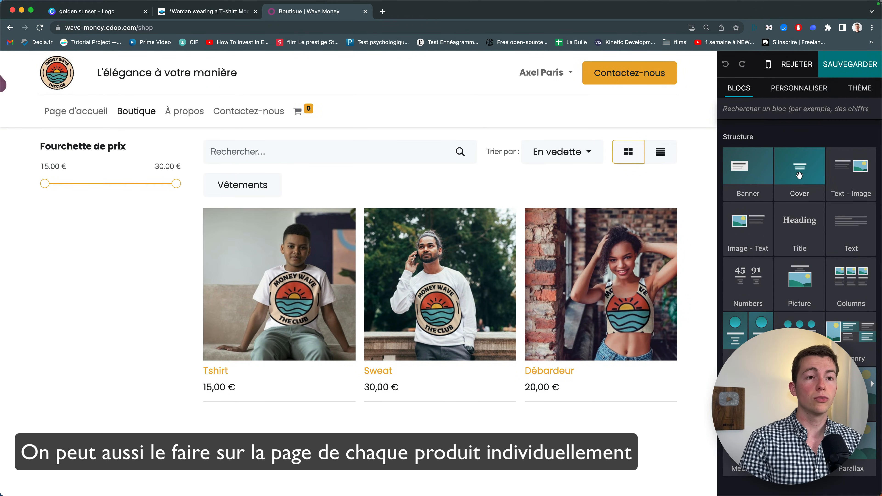
drag(800, 176, 852, 200)
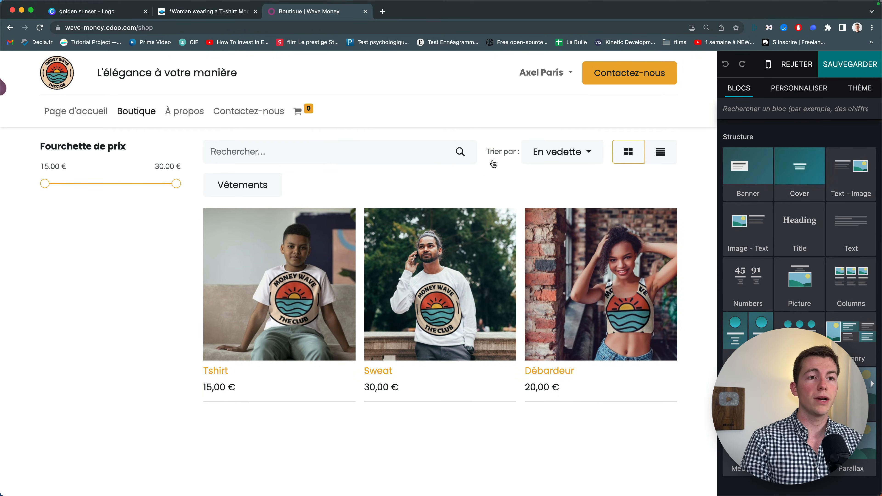
click(155, 253)
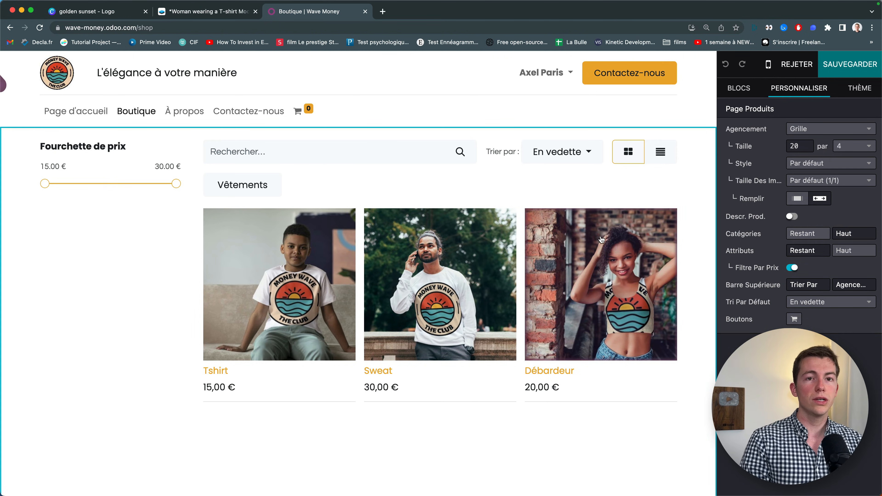
click(819, 130)
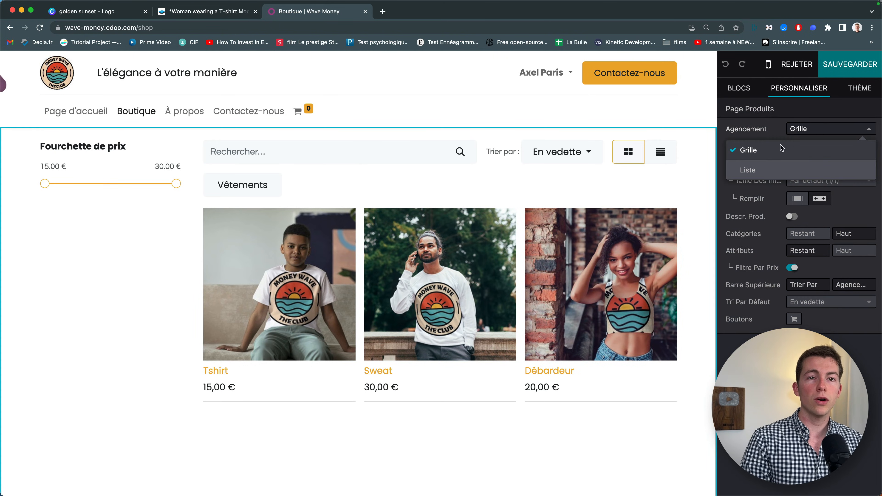
click(755, 168)
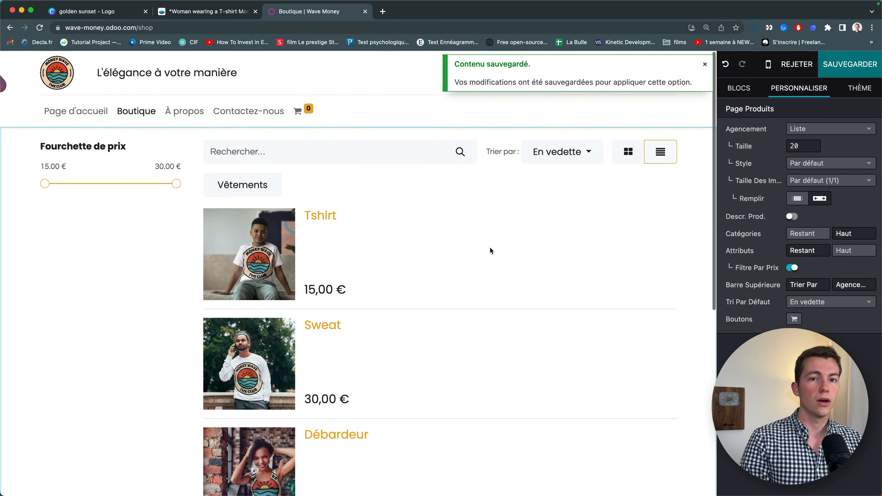
- Set the product list's style to Vignettes, enable the cart button on the products and save the page
click(797, 200)
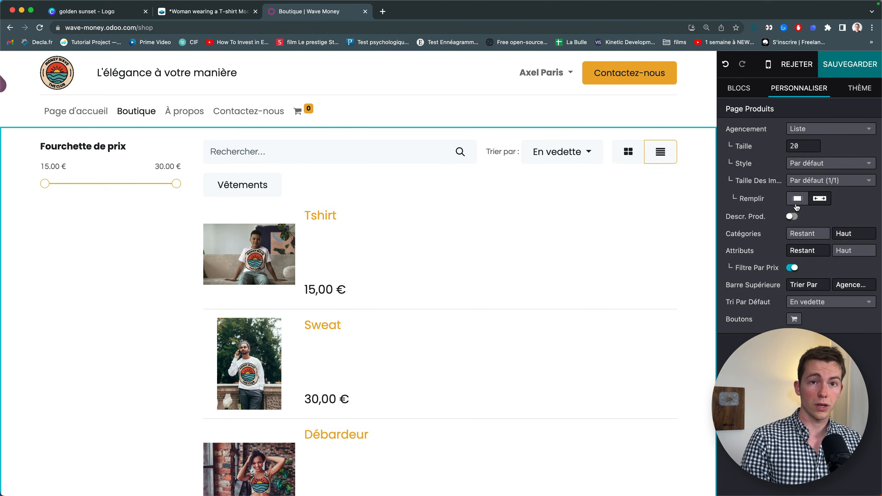
click(809, 164)
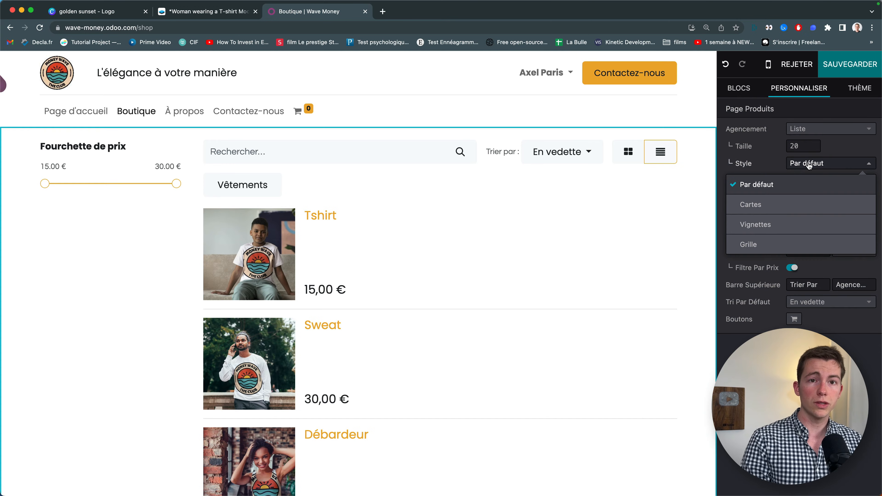
click(809, 203)
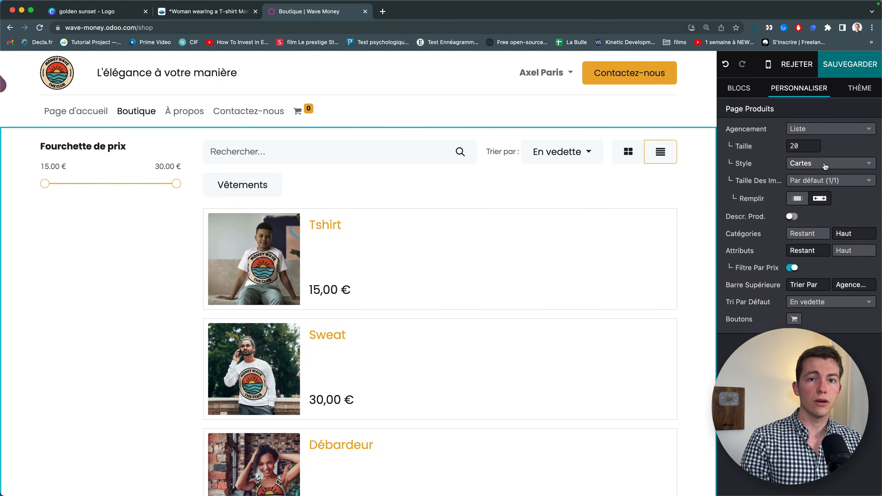
click(814, 165)
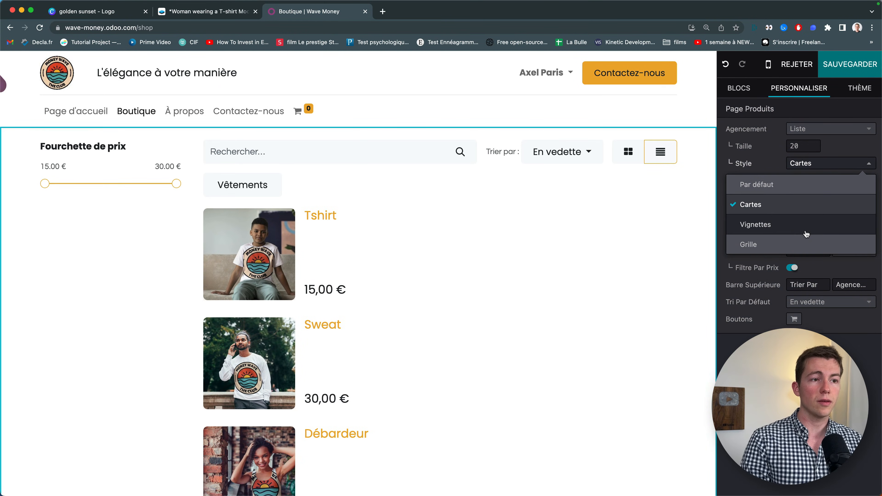
click(798, 224)
scroll(483, 257, down, 3)
scroll(483, 260, up, 3)
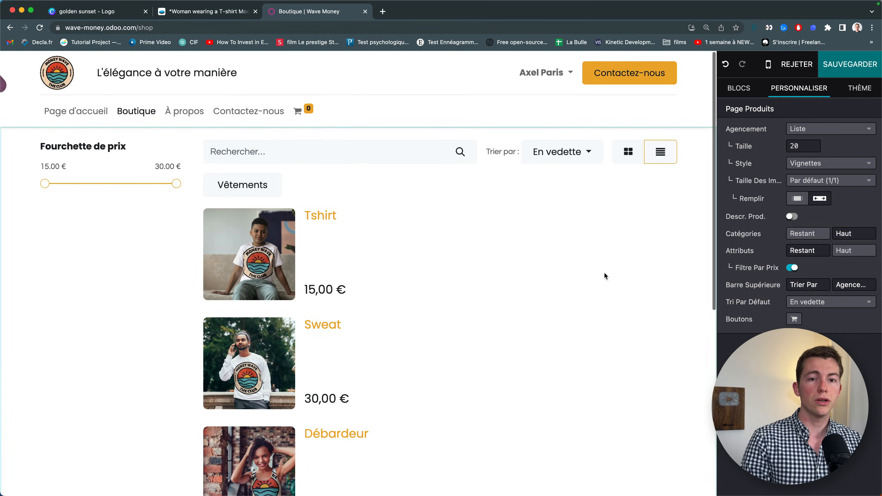
click(795, 320)
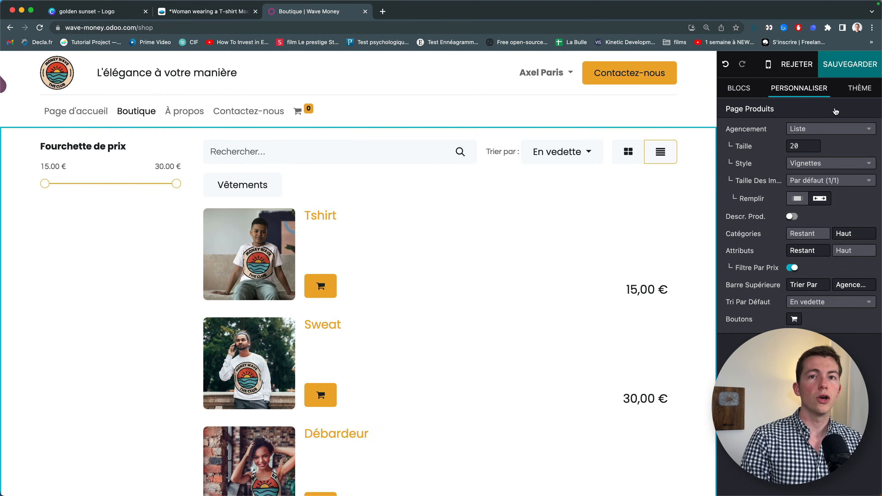
click(850, 63)
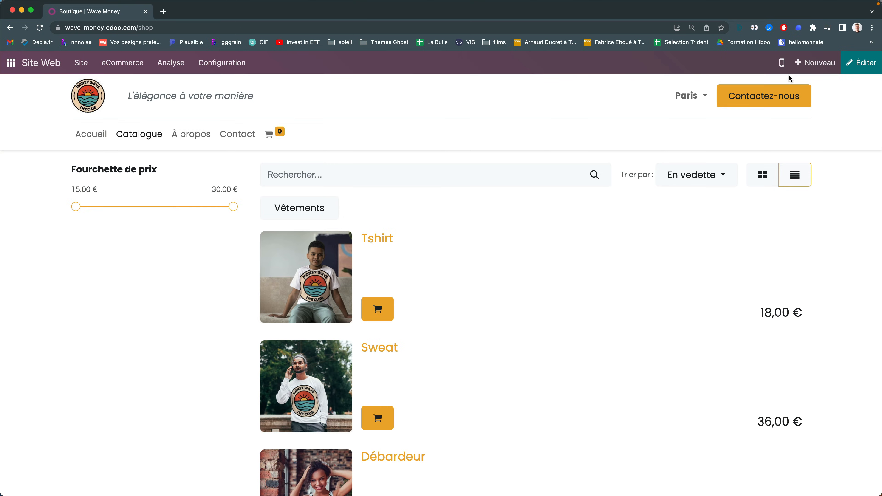
- Create a new product named "Sweat numéro 2" from the website, keeping the default price and tax
click(821, 64)
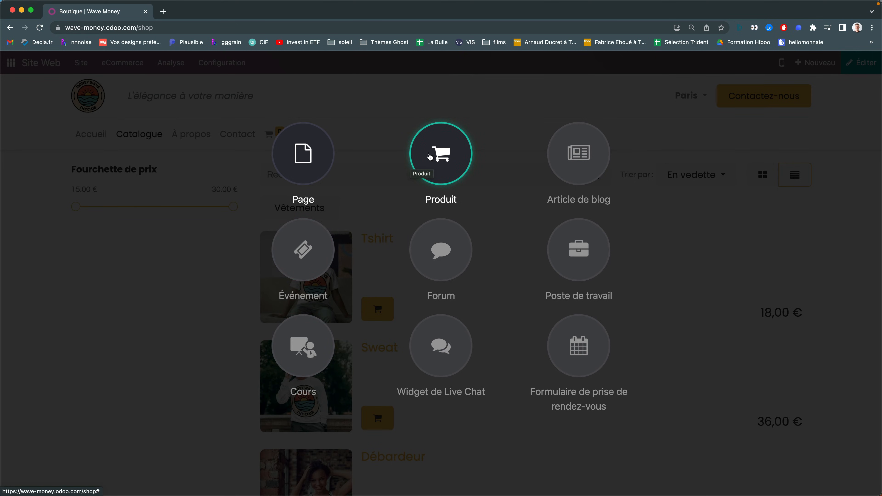
click(450, 159)
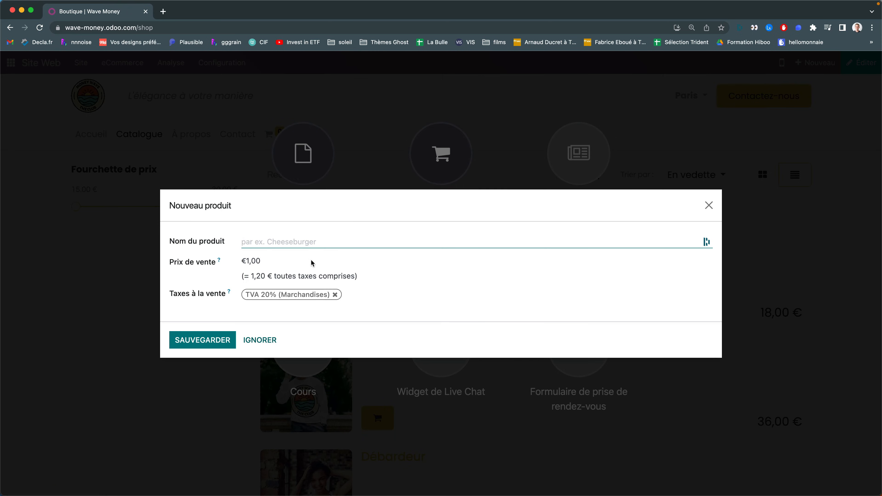
text(Sweat numéro 2)
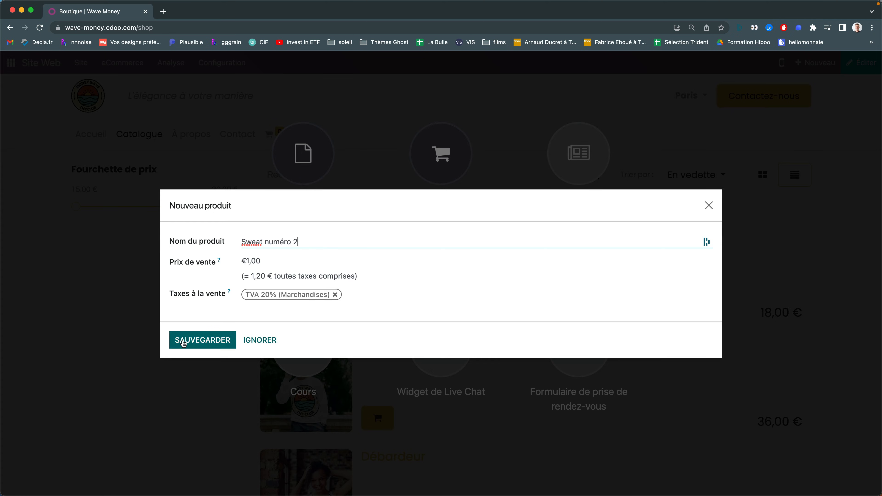
click(209, 348)
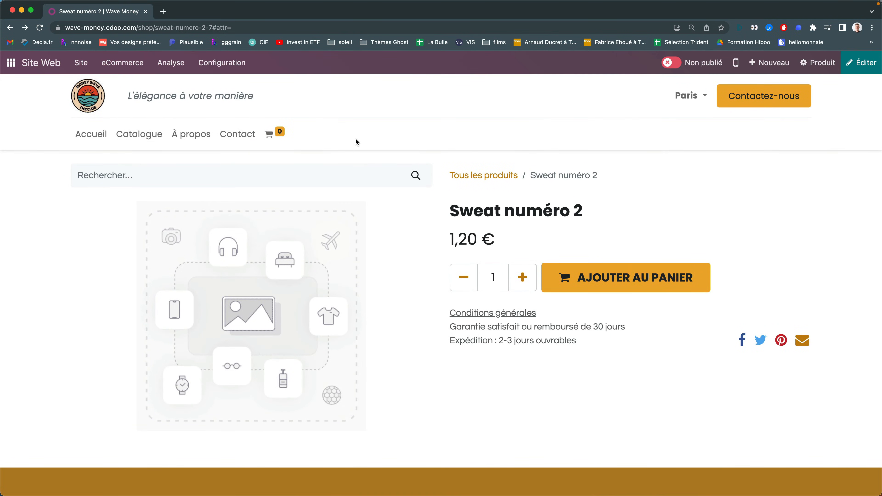
- Open Sweat numéro 2 from the catalogue and publish its product page
click(156, 138)
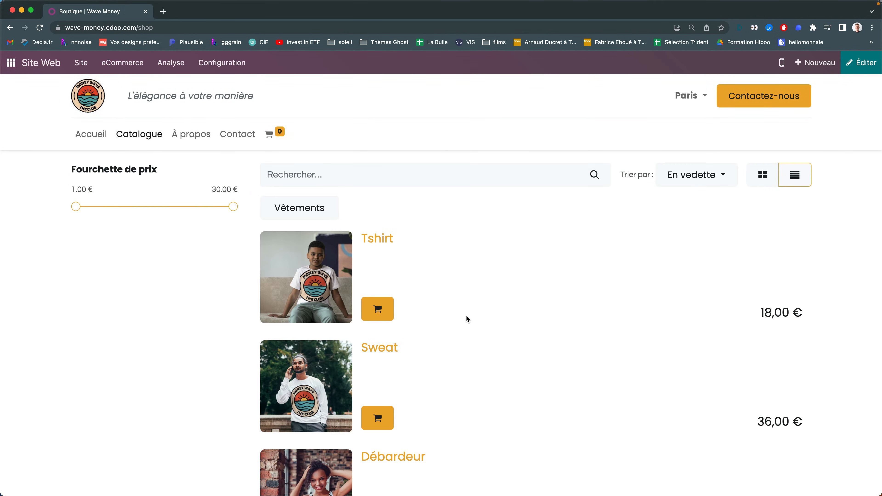
scroll(466, 315, down, 5)
scroll(413, 283, down, 5)
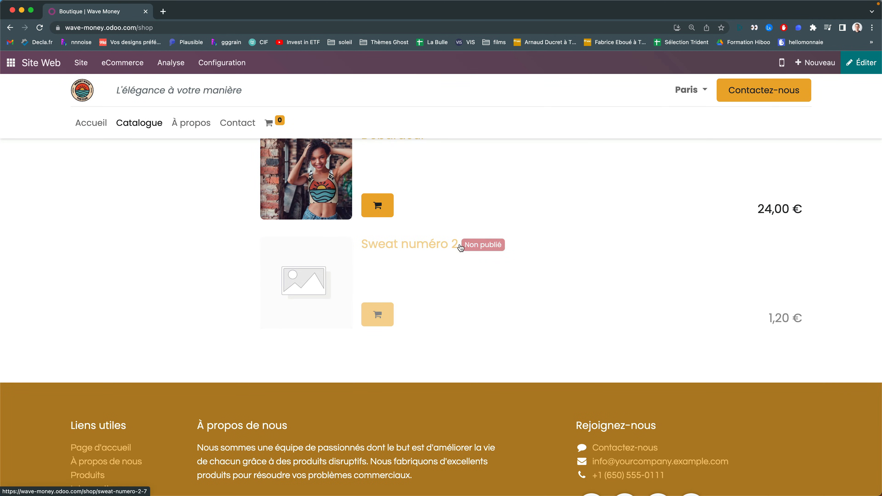
click(550, 315)
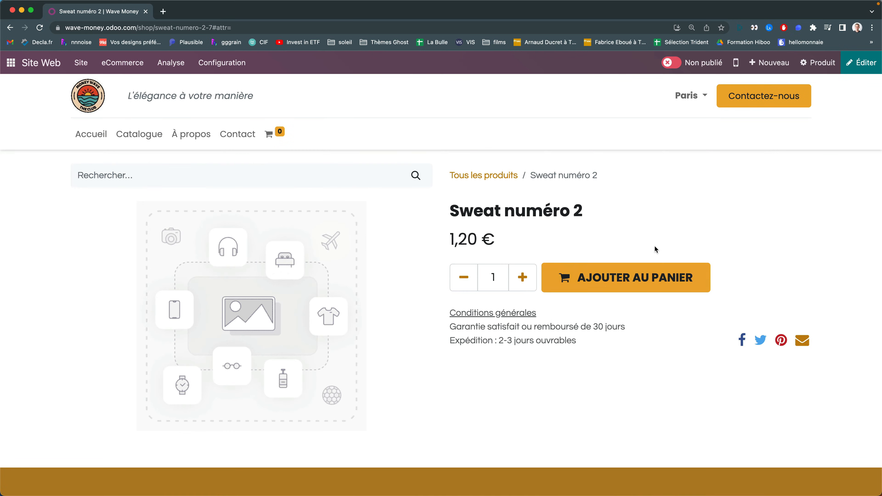
click(671, 62)
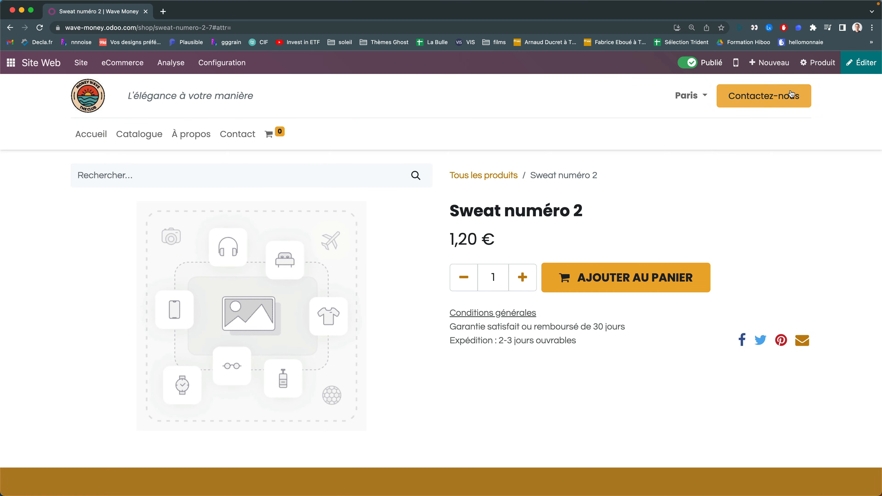
- Edit the Sweat numéro 2 page and replace the placeholder image with the photo of the man in the white sweatshirt
click(867, 62)
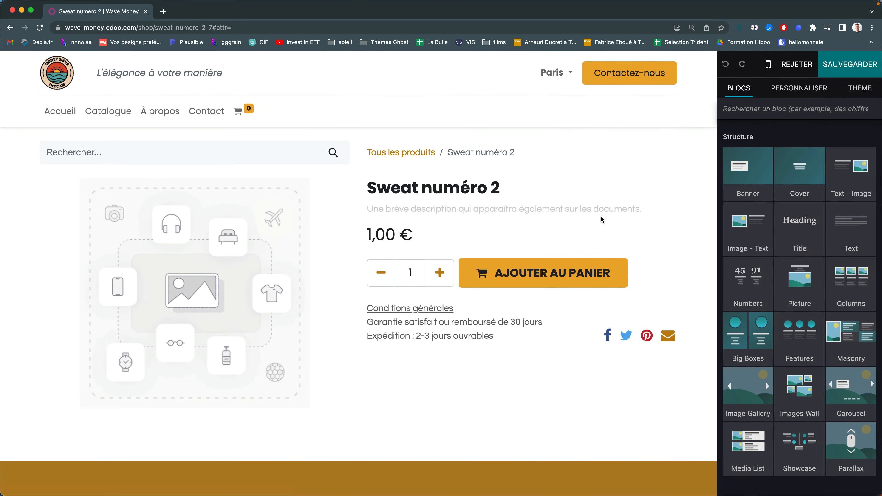
double_click(228, 314)
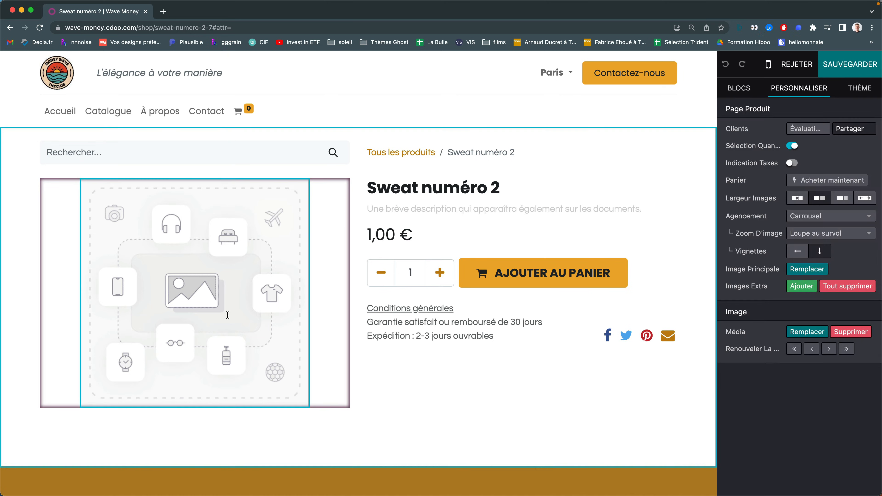
click(139, 296)
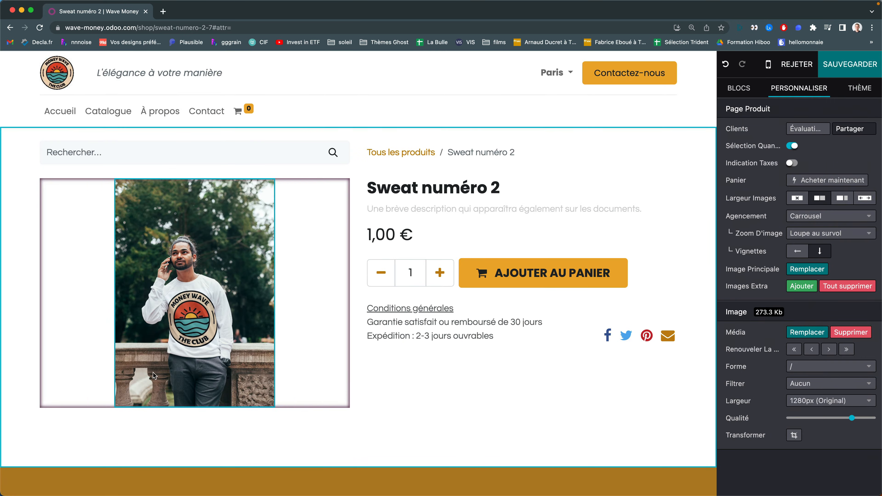
click(515, 187)
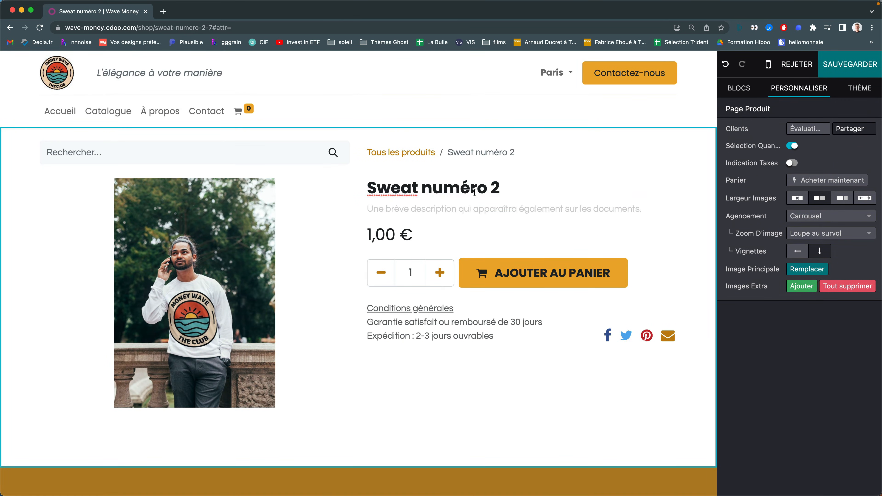
scroll(449, 215, down, 2)
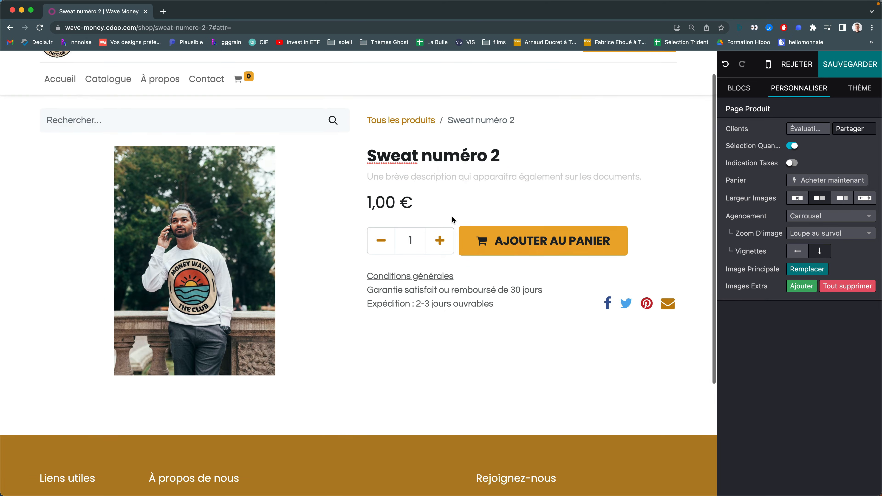
double_click(380, 200)
- Add an Image Gallery block below the Sweat numéro 2 product details
scroll(389, 198, down, 3)
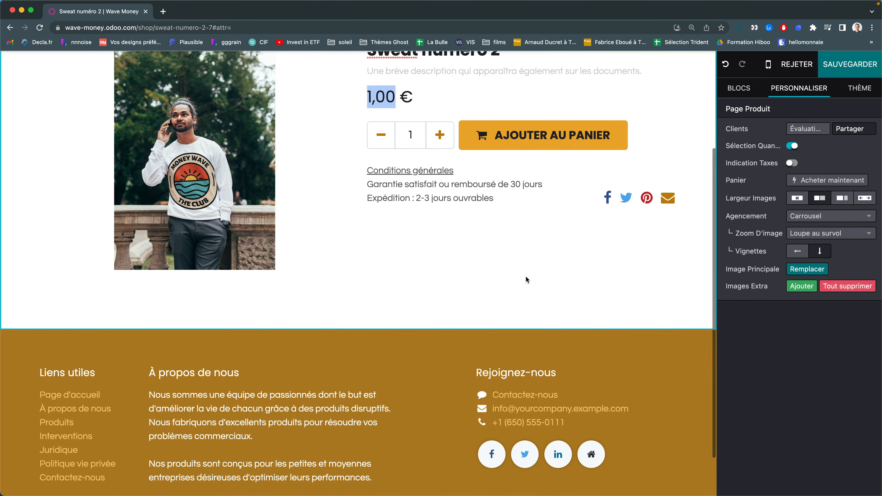
click(740, 89)
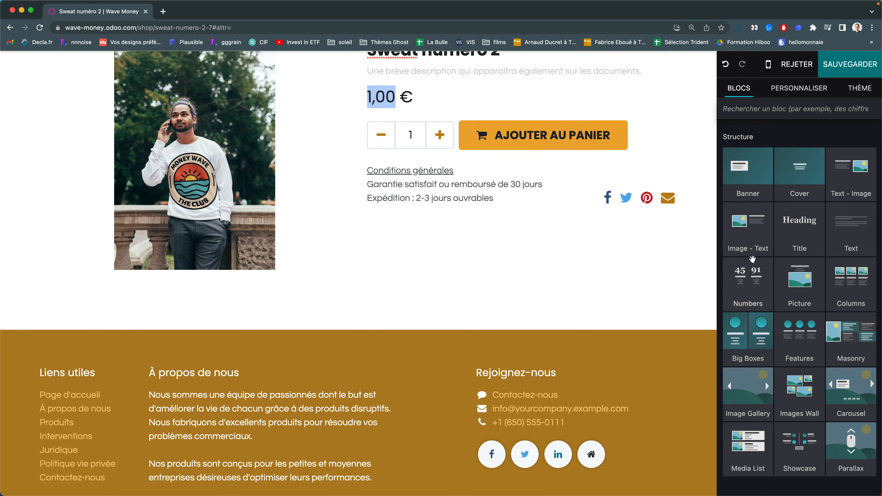
scroll(753, 259, down, 3)
scroll(799, 228, down, 5)
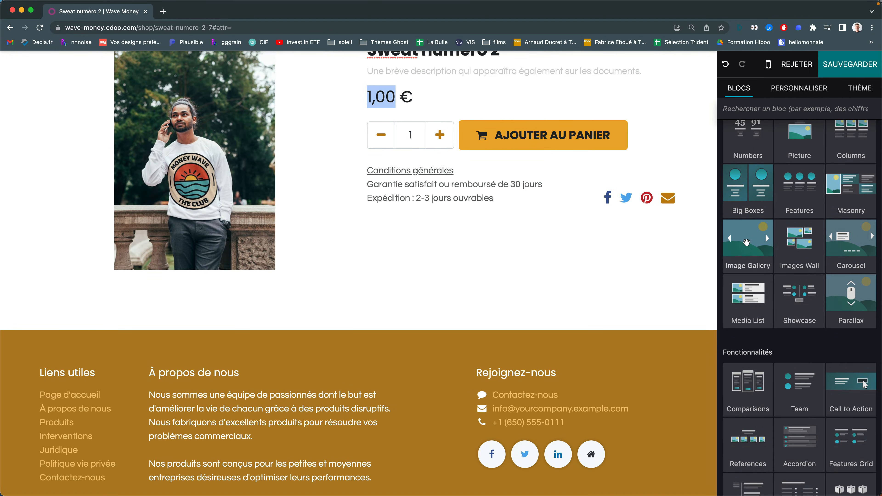
drag(747, 244, 438, 221)
scroll(462, 285, down, 4)
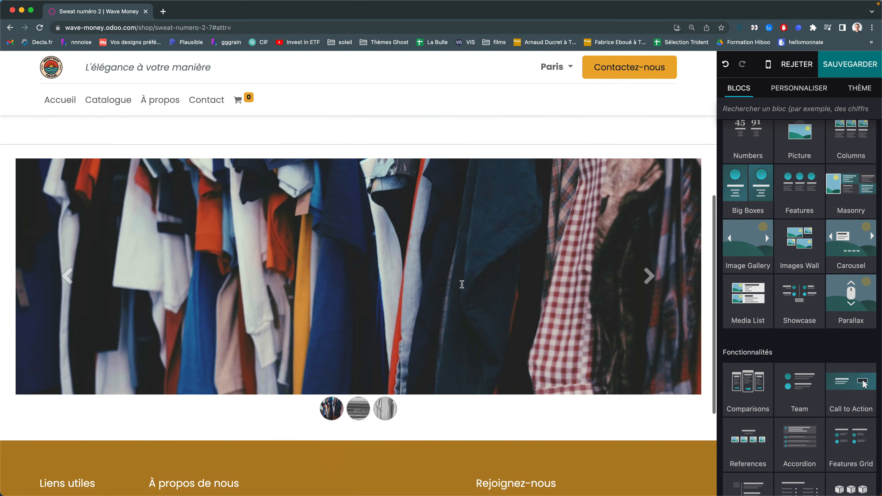
- Add a Comparisons block below the image gallery on the product page
scroll(789, 314, down, 6)
drag(757, 269, 475, 361)
scroll(635, 336, down, 7)
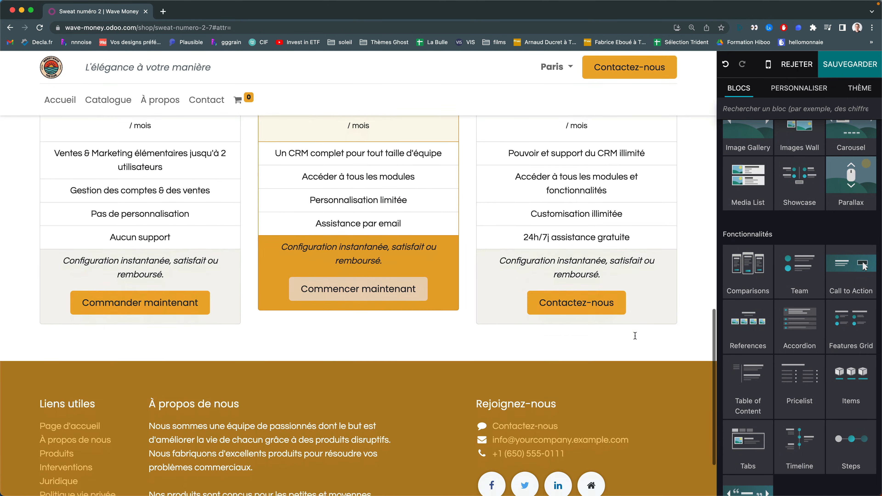
scroll(635, 336, up, 4)
scroll(635, 335, down, 4)
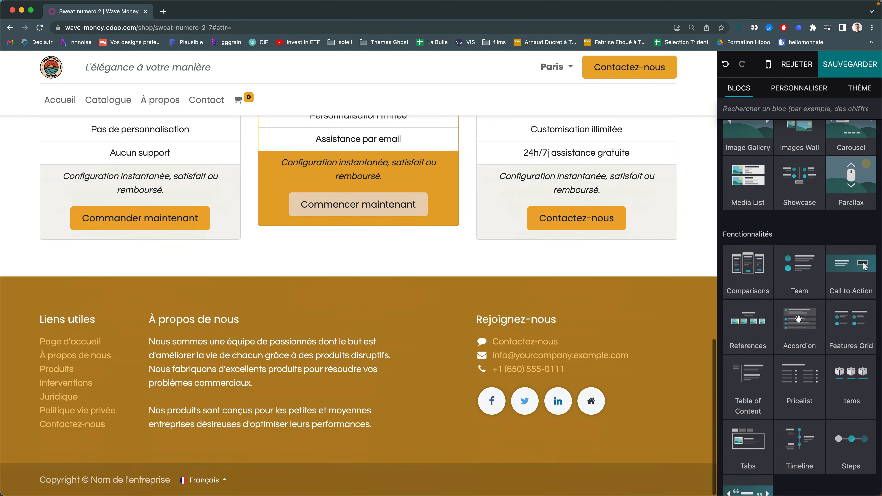
scroll(820, 164, up, 8)
scroll(449, 118, up, 15)
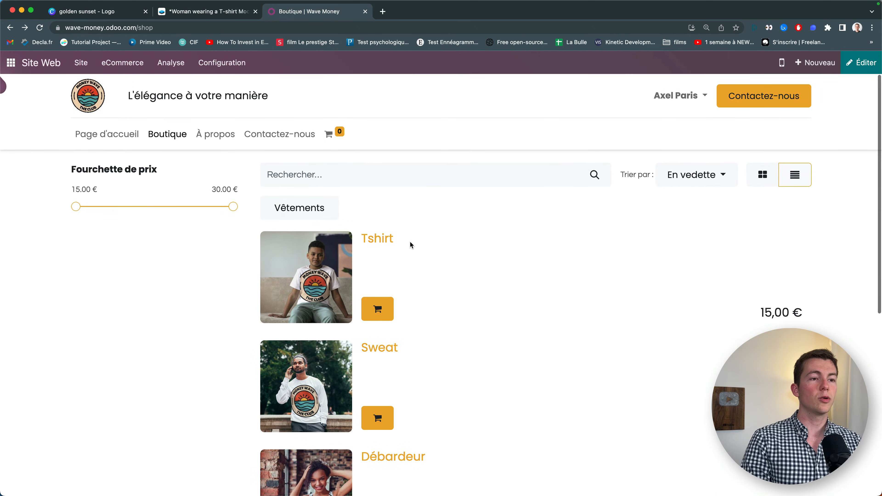
scroll(404, 350, down, 5)
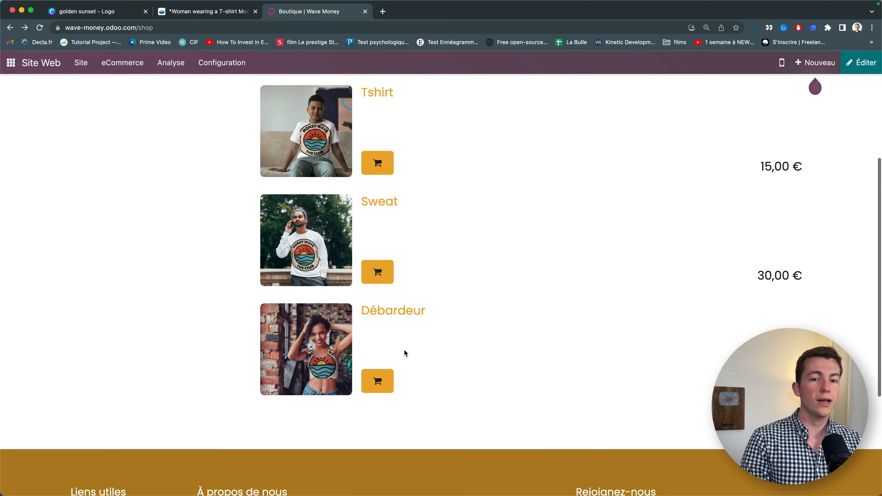
scroll(405, 351, up, 5)
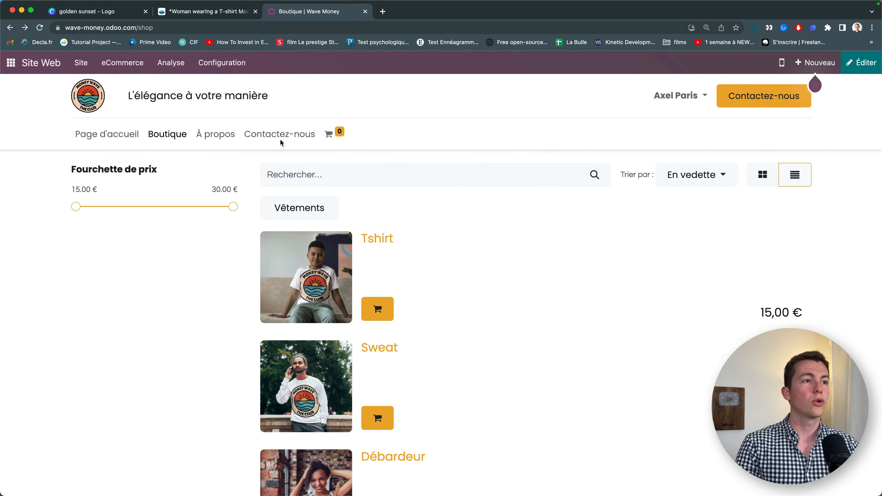
- Open the eCommerce payment providers configuration and install the Démo provider
click(209, 62)
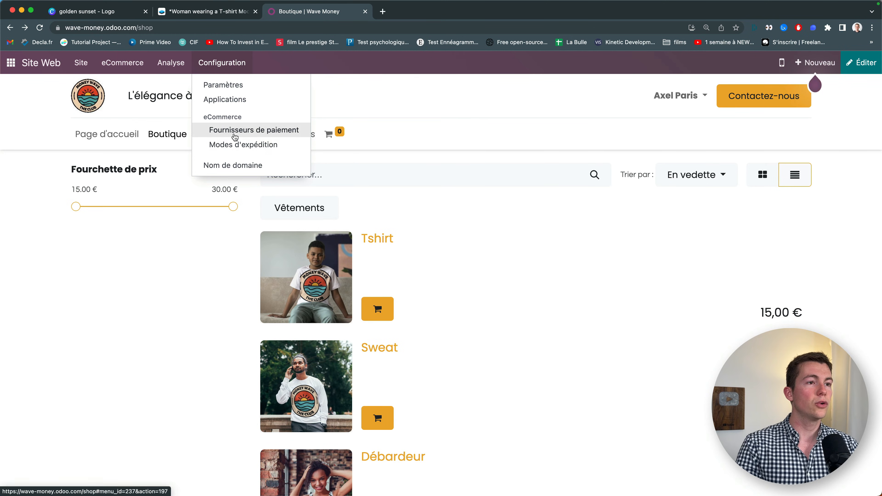
click(277, 134)
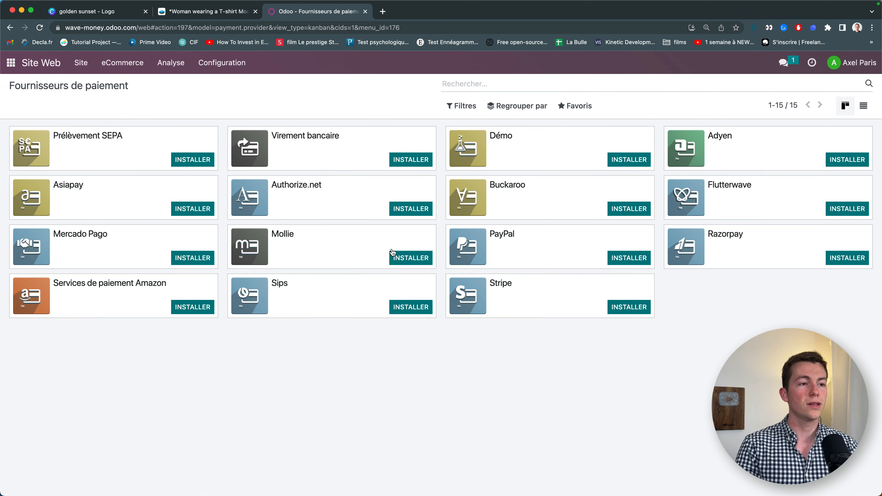
click(622, 160)
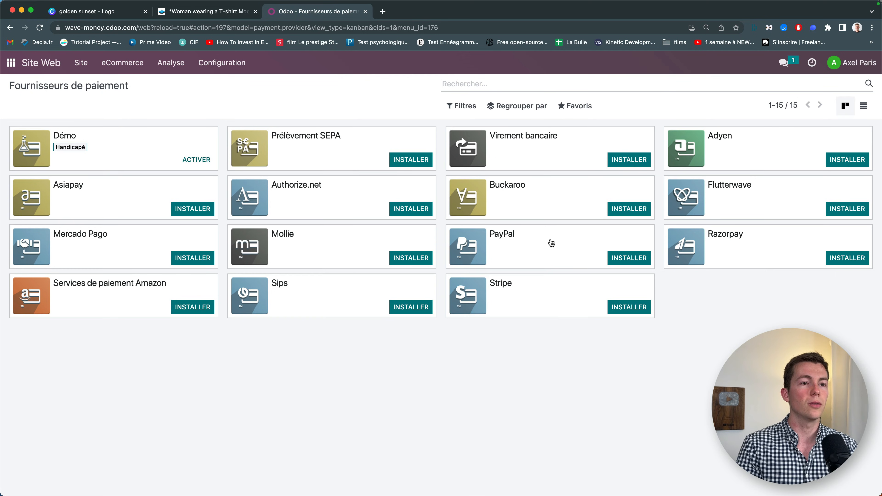
- Activate the Démo provider by setting its status to Mode test and its payment journal to Banque
click(193, 161)
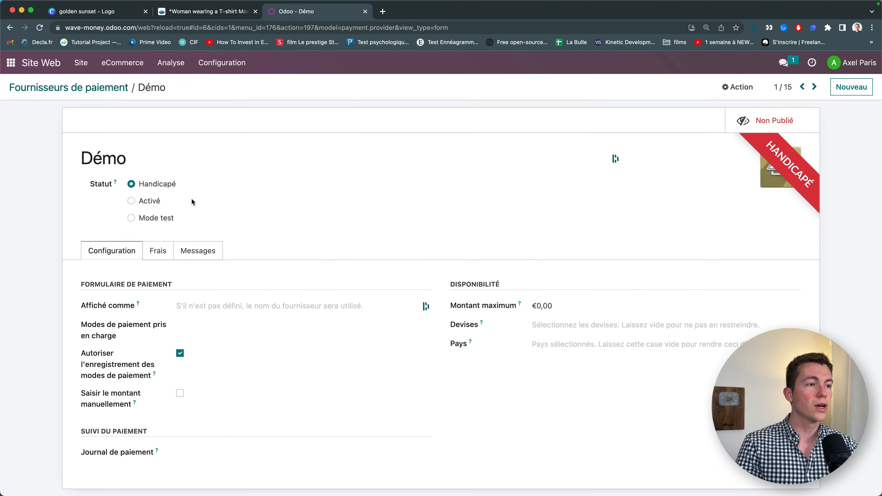
click(131, 218)
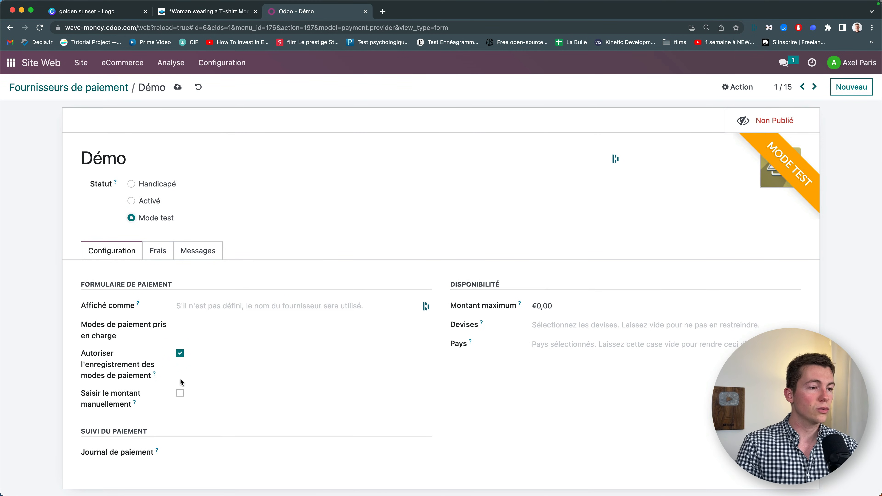
click(98, 452)
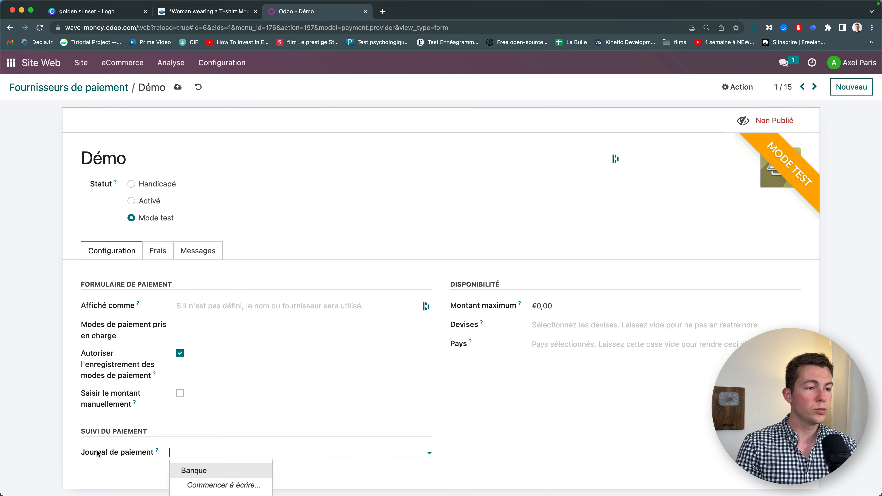
click(198, 471)
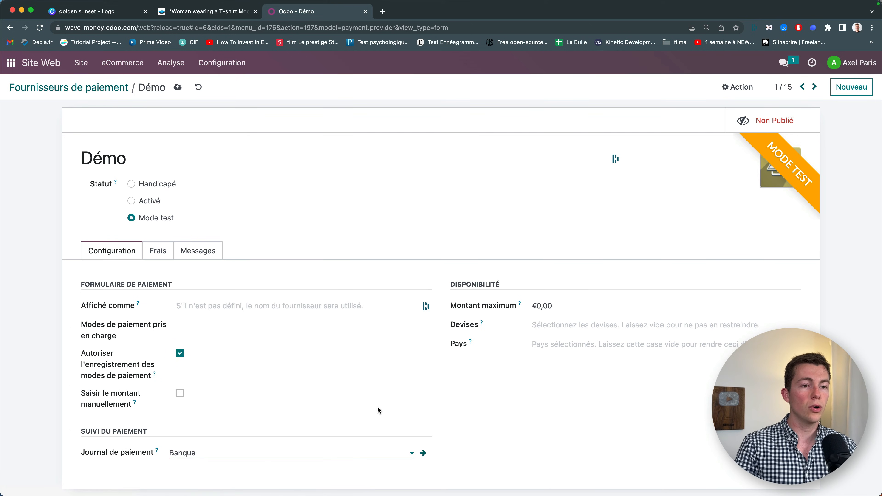
click(573, 341)
click(528, 323)
click(485, 362)
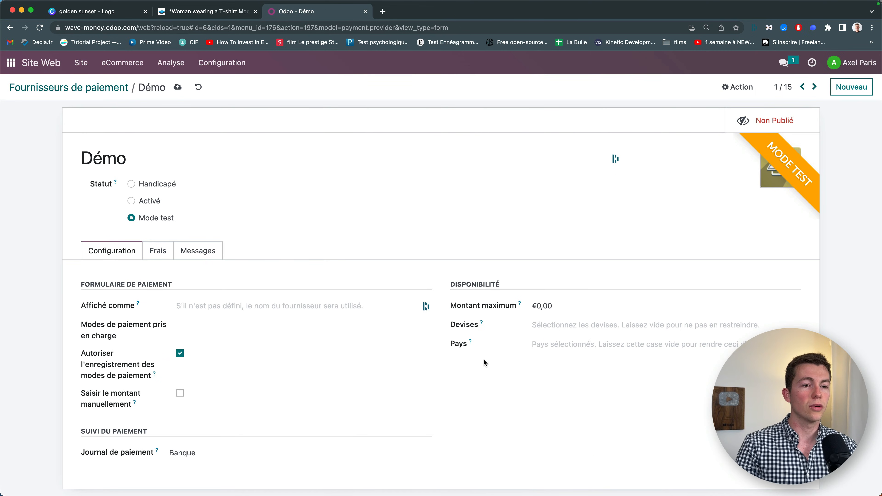
- Save the Démo payment provider's configuration and publish the provider
click(159, 255)
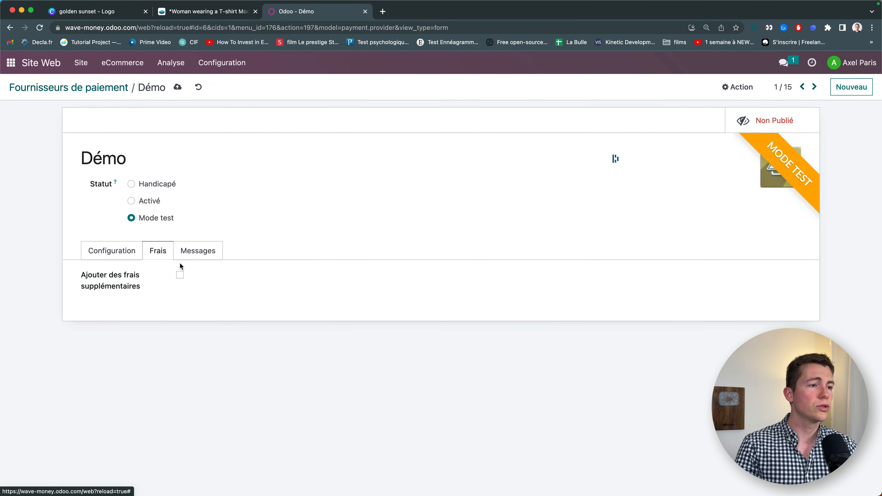
click(199, 258)
click(154, 258)
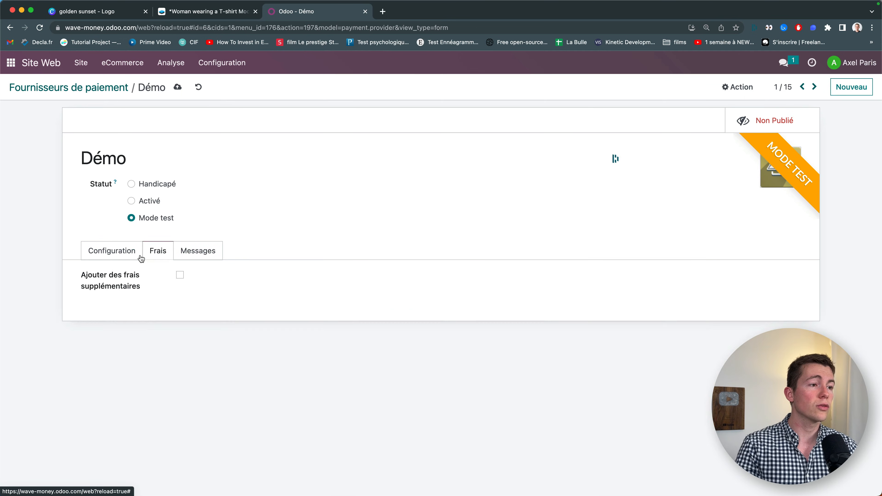
click(111, 259)
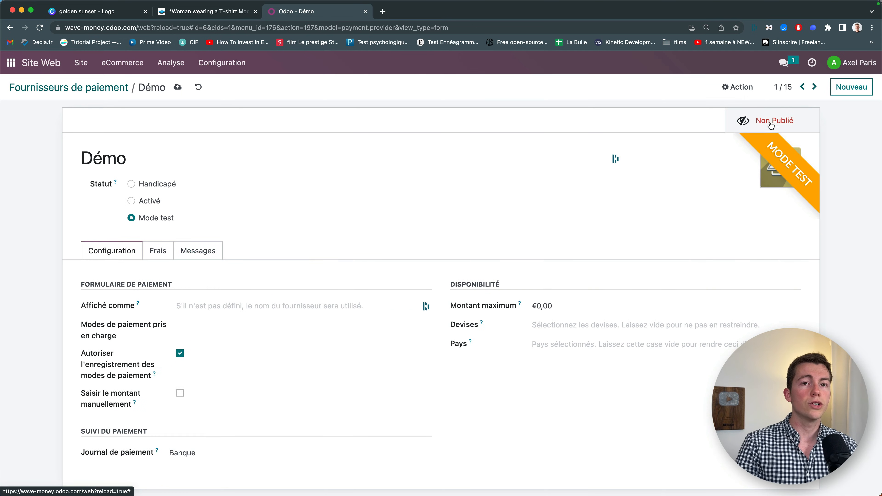
click(177, 87)
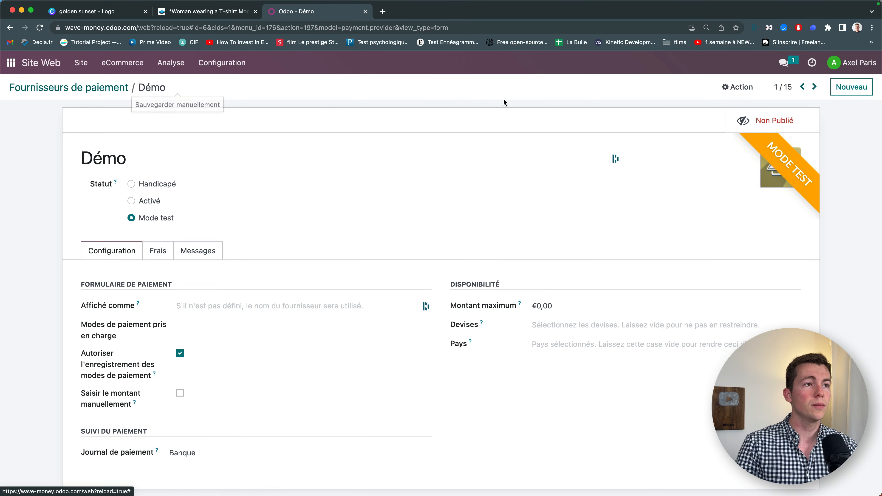
click(785, 120)
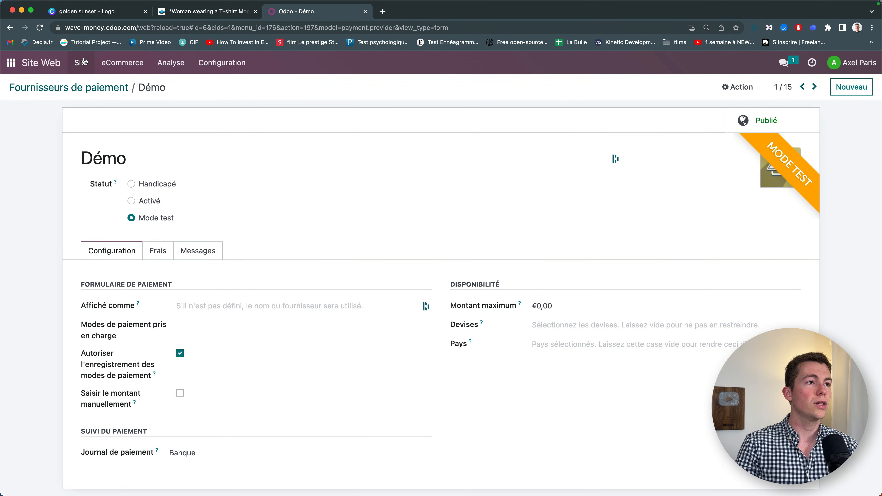
- Go to the site's home page and open its address, wave-money.odoo.com, in a new browser tab
click(83, 61)
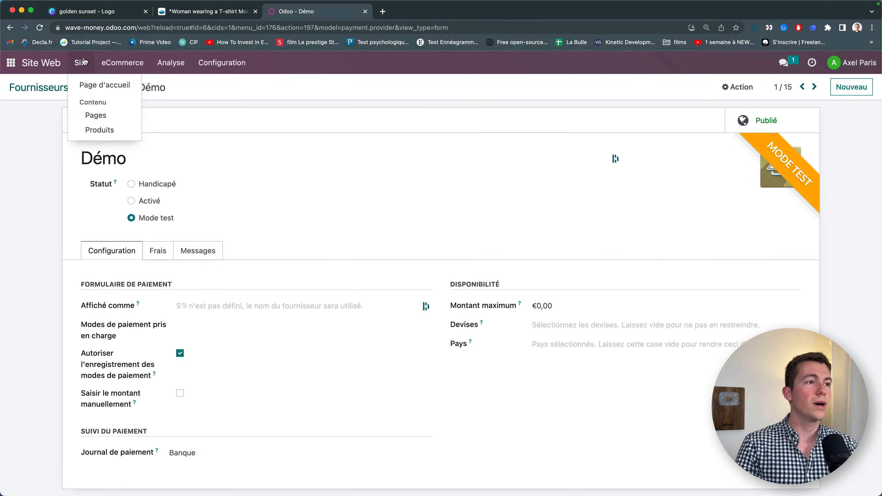
click(84, 89)
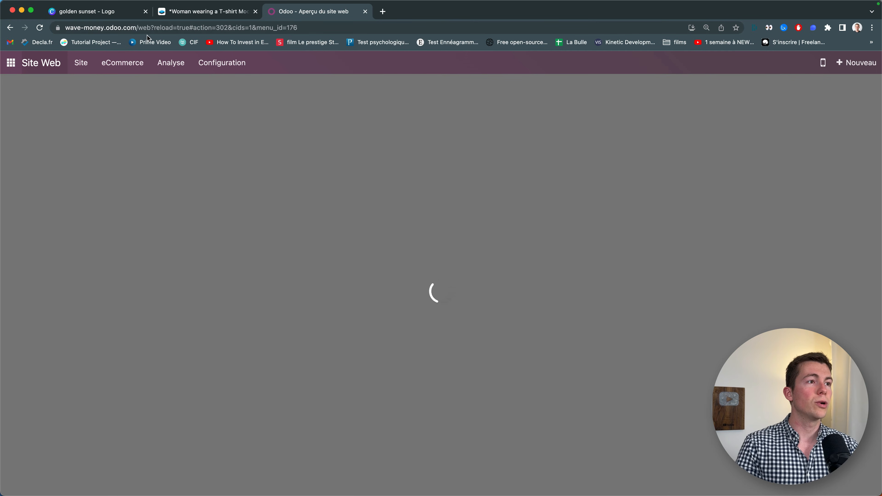
click(136, 28)
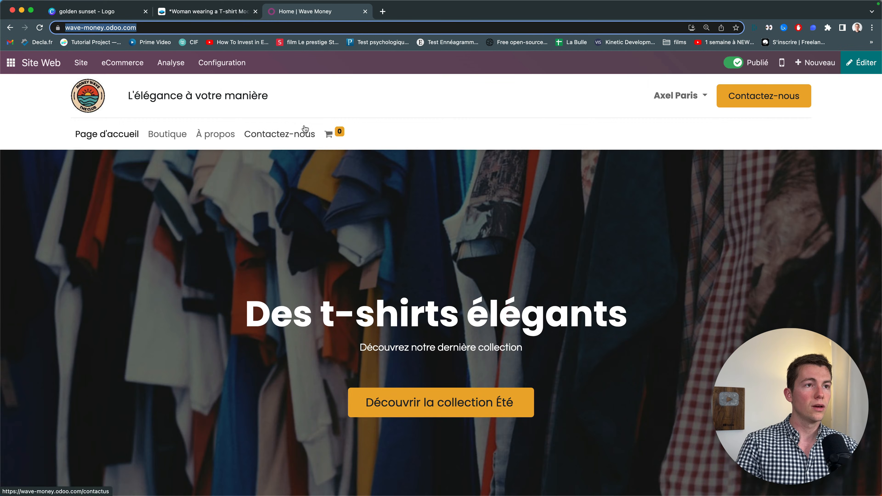
key(super+c)
key(super+t)
key(super+v)
key(Return)
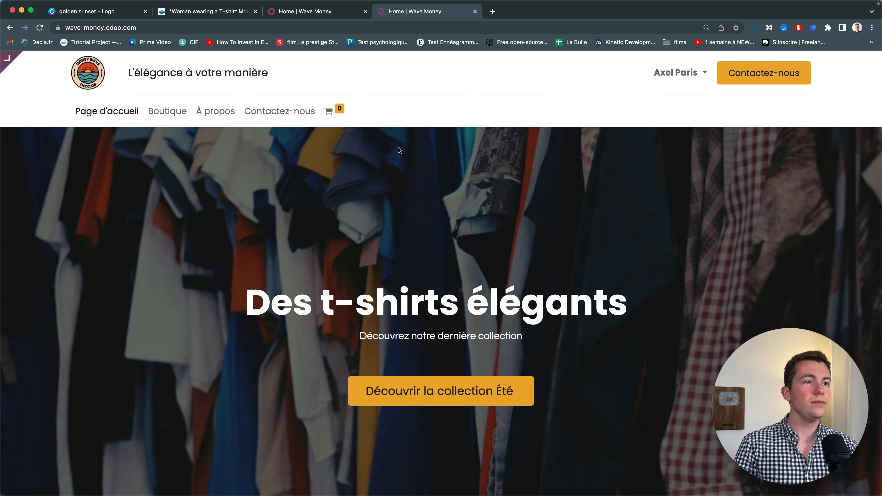
- Add the Sweat from the Boutique page to the cart and open the cart
click(170, 111)
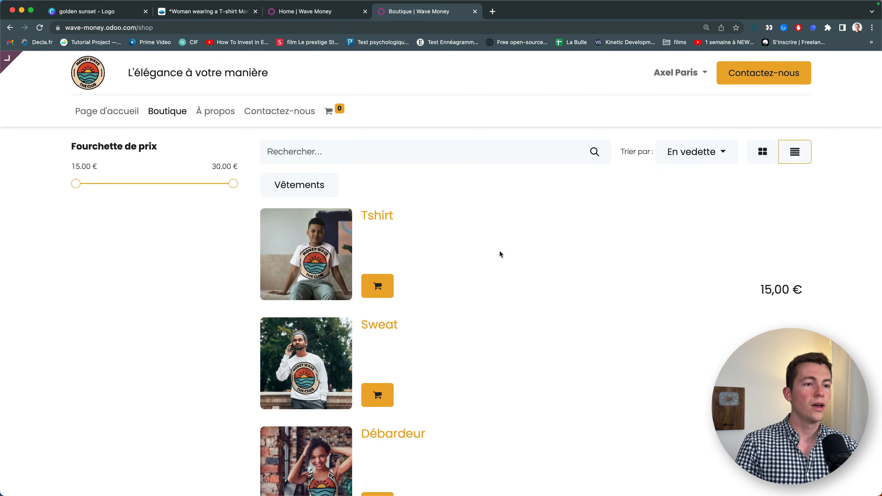
scroll(499, 250, down, 2)
click(381, 351)
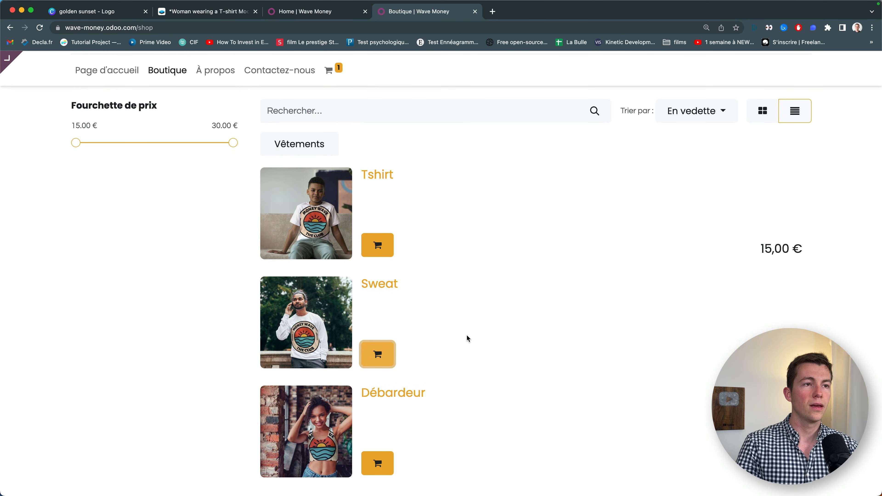
scroll(466, 306, up, 2)
click(330, 112)
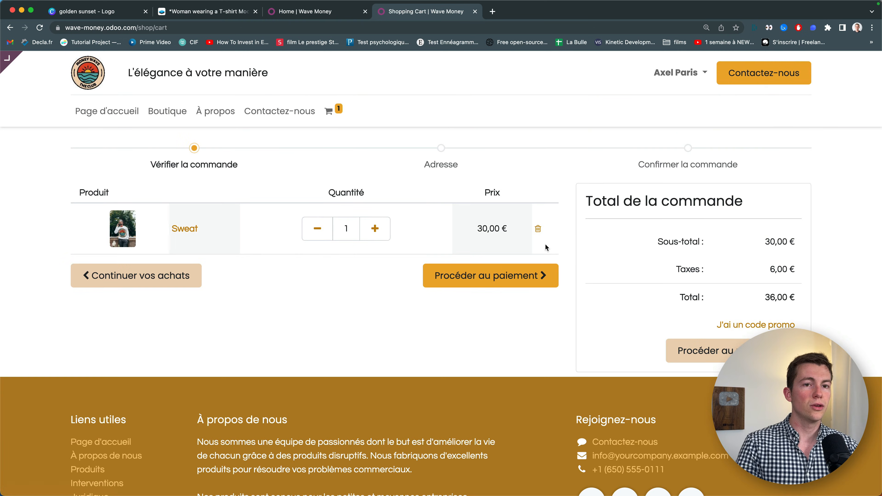
- Proceed to checkout, fill in the customer's address details from a saved address and submit them
click(489, 277)
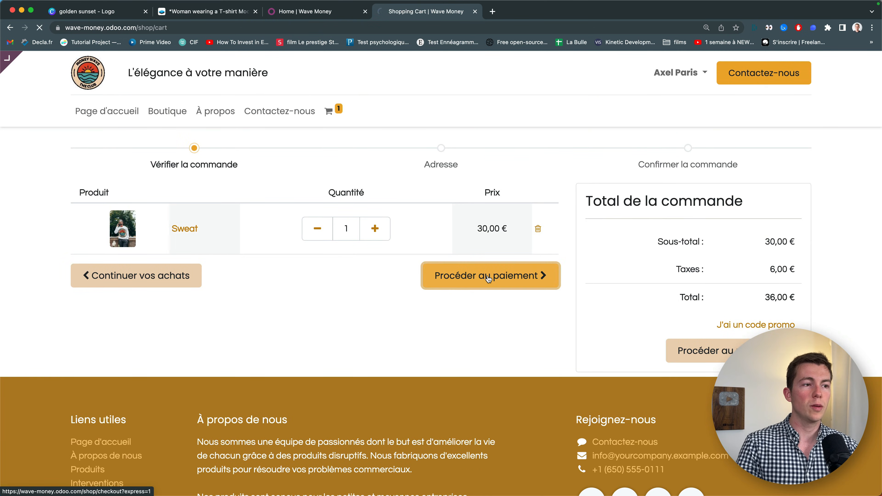
scroll(302, 257, down, 1)
scroll(301, 254, down, 3)
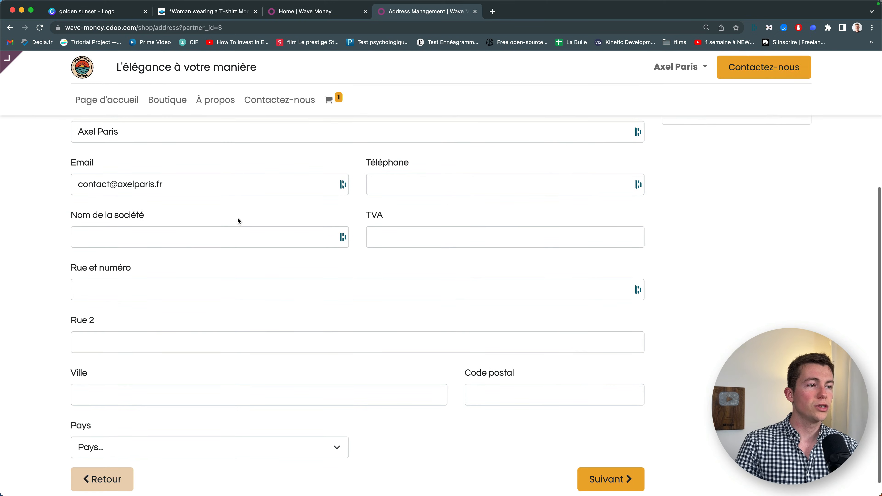
click(213, 291)
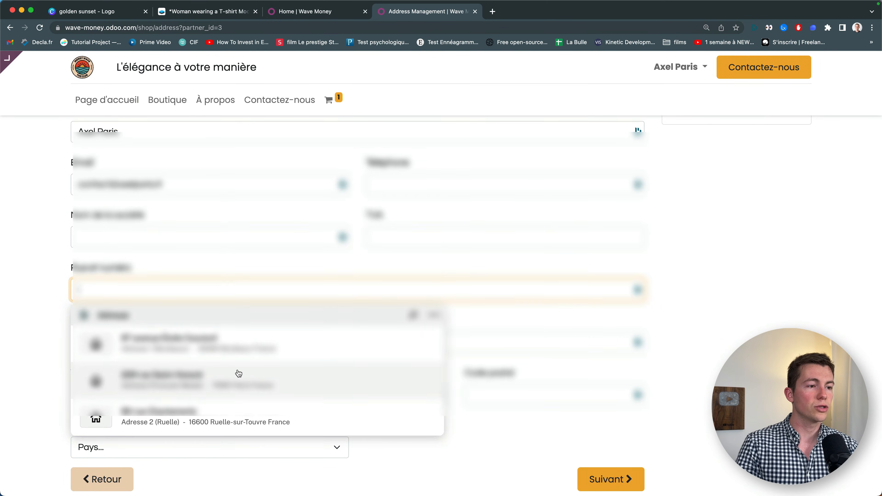
click(270, 379)
scroll(501, 347, down, 1)
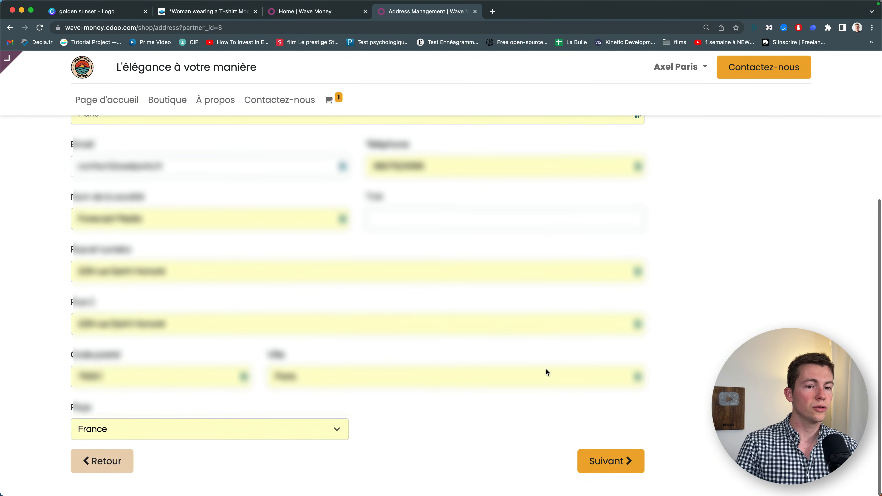
click(611, 461)
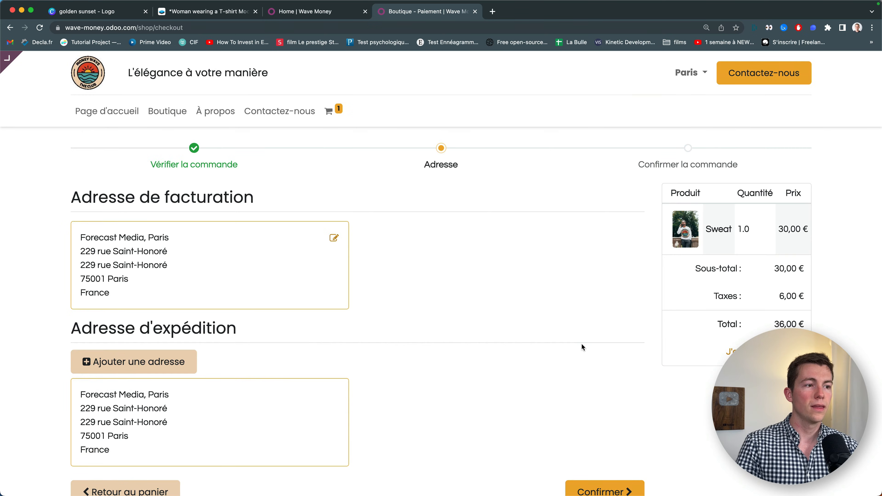
- Confirm the billing and shipping addresses and pay for the order through Démo with payment status Successful
scroll(581, 345, down, 1)
click(610, 460)
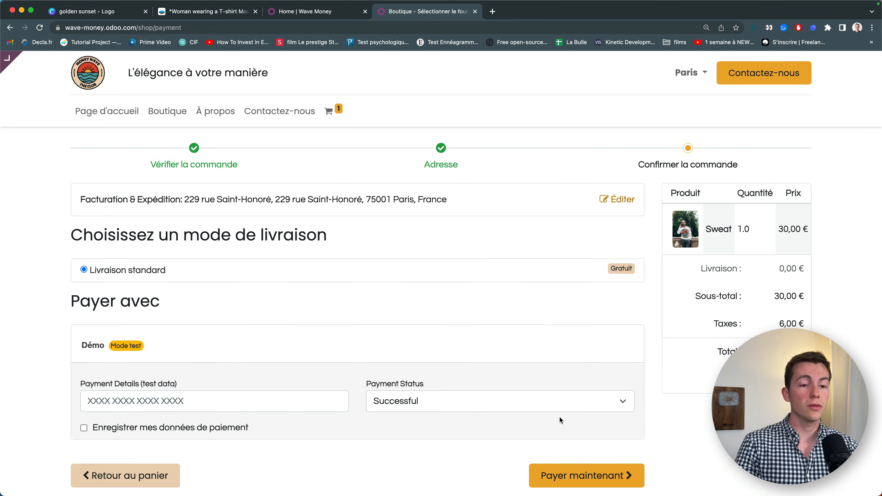
click(489, 397)
click(471, 402)
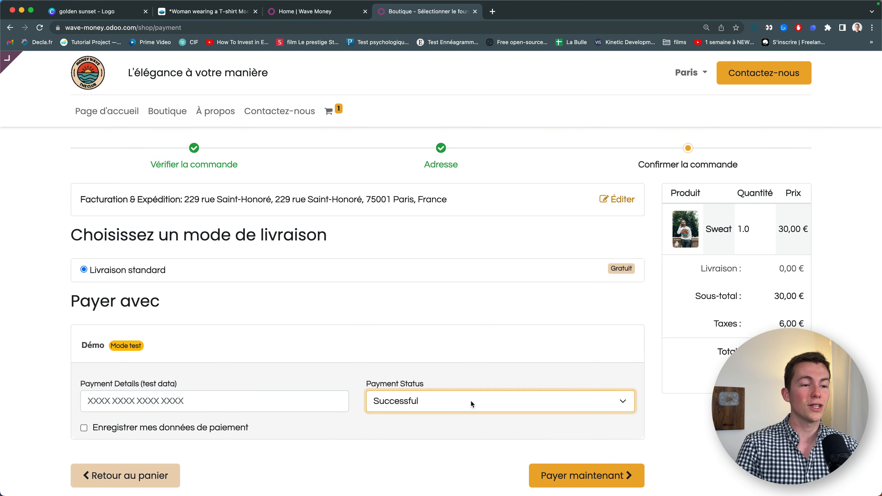
click(470, 400)
click(481, 401)
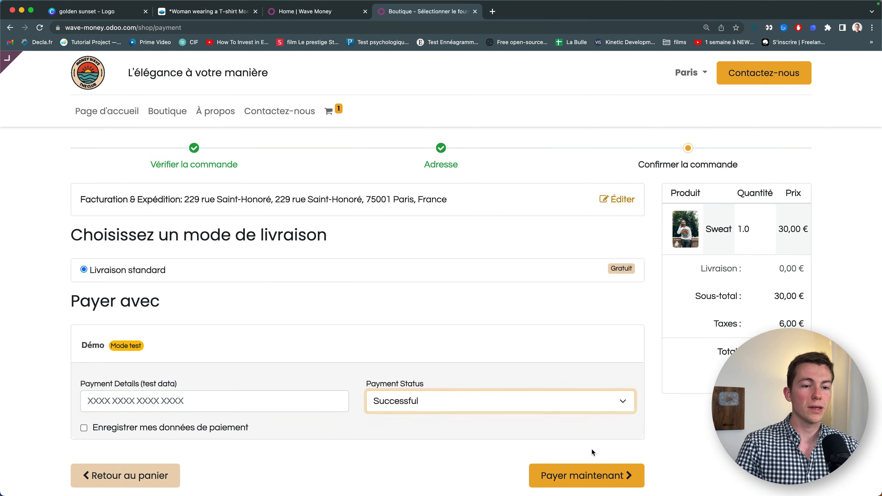
click(570, 480)
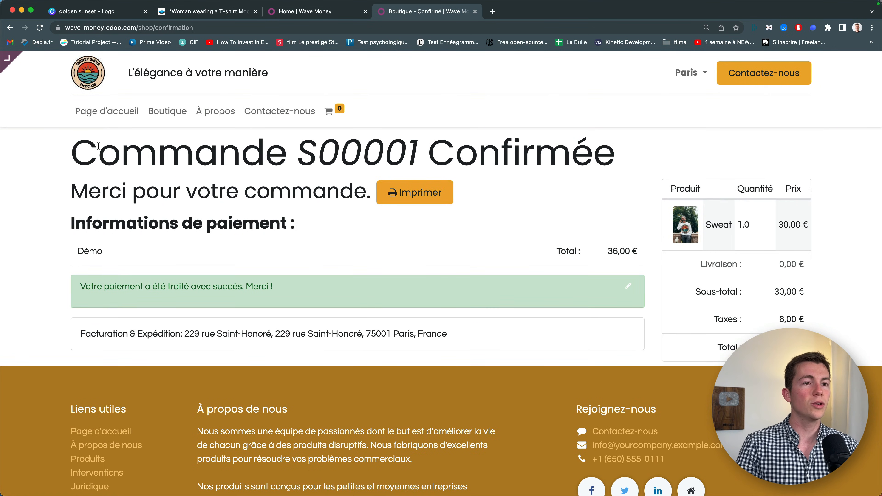
- Review the order confirmation and return to the administration view of the home page
drag(98, 146, 439, 234)
click(439, 234)
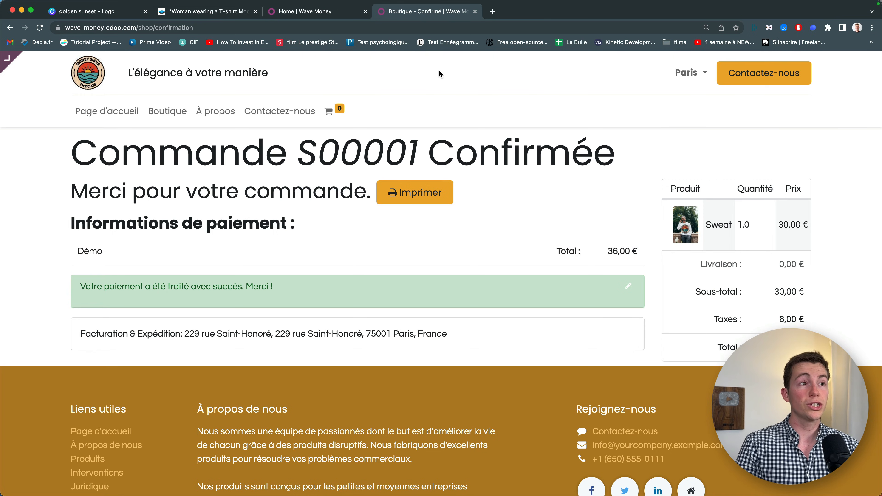
click(330, 16)
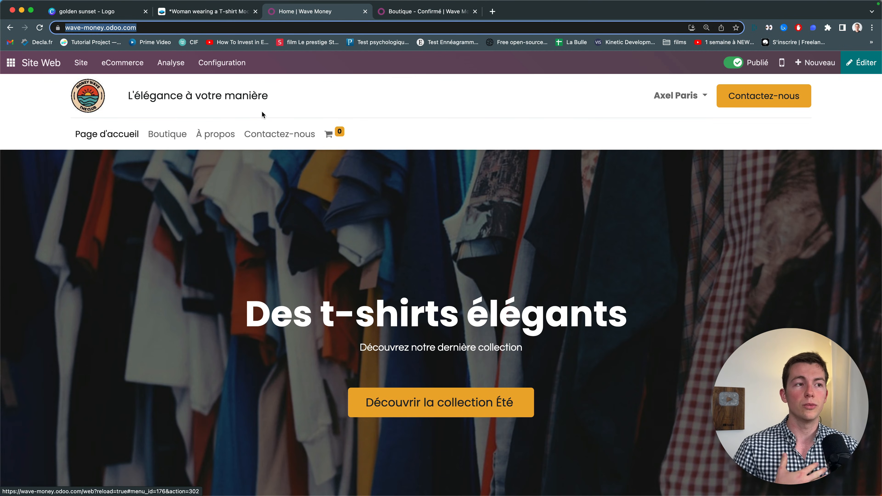
- Open the confirmed sample order from the eCommerce orders, create a regular draft invoice for it and confirm the invoice
click(141, 66)
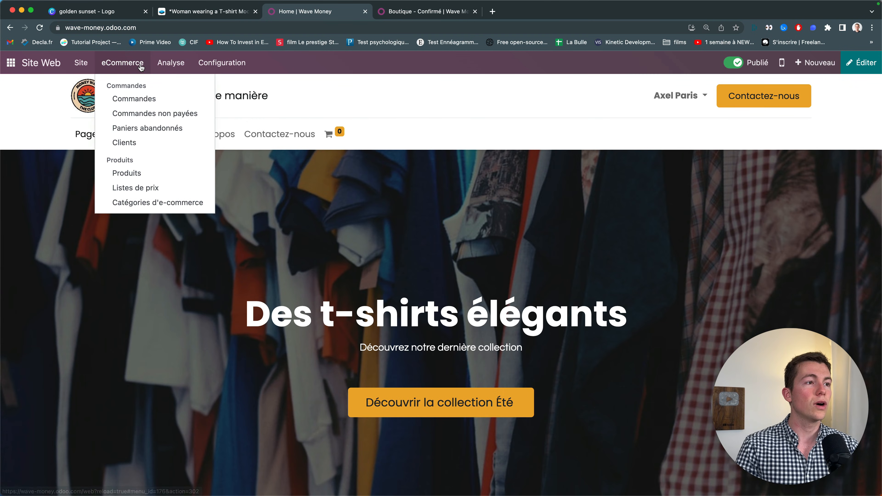
click(136, 98)
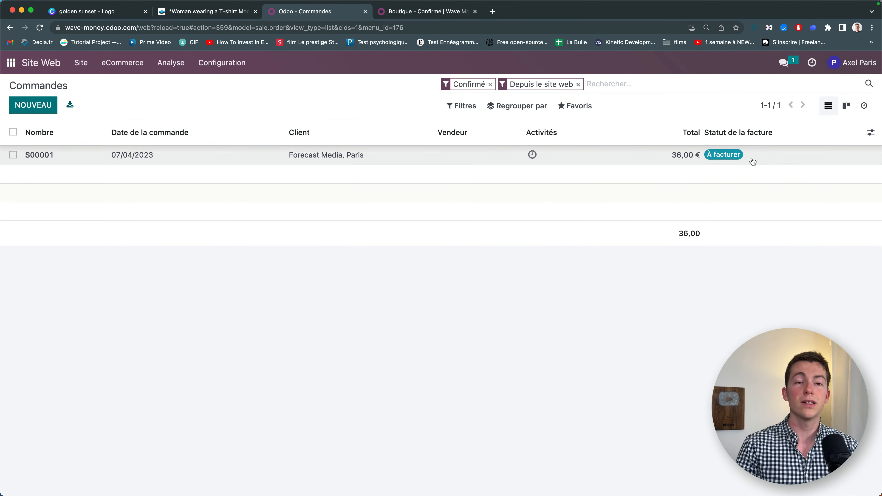
click(773, 159)
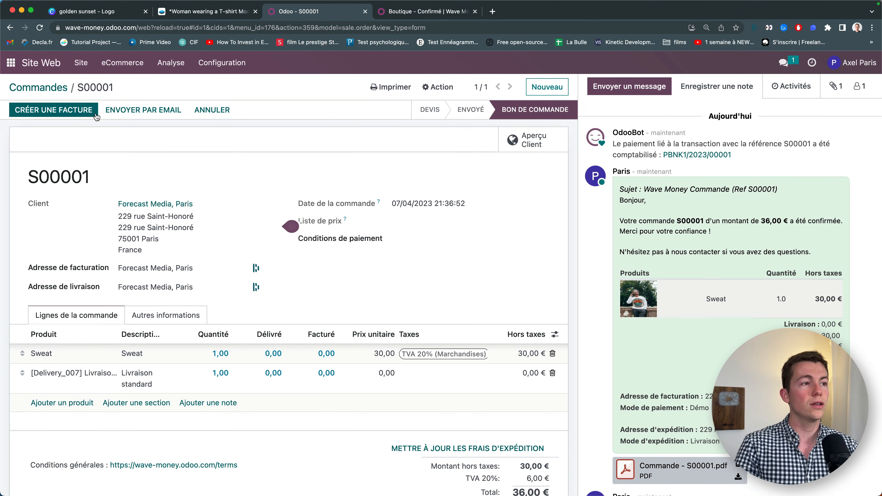
click(57, 111)
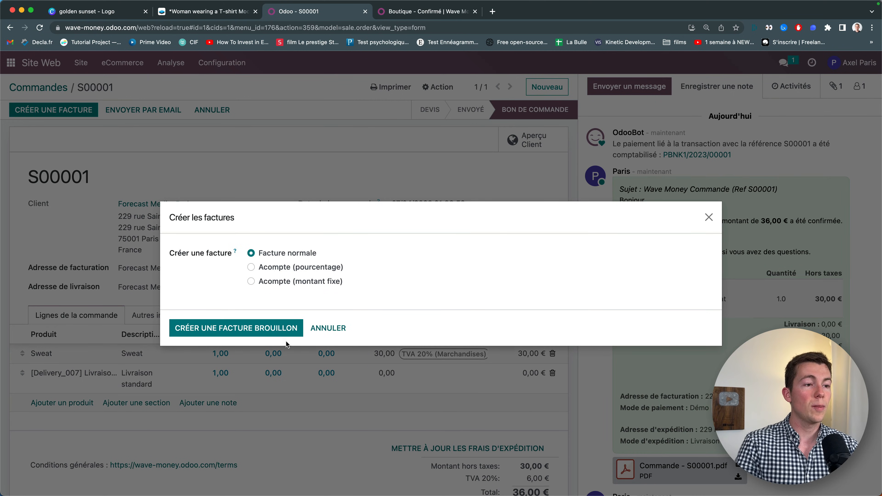
click(278, 335)
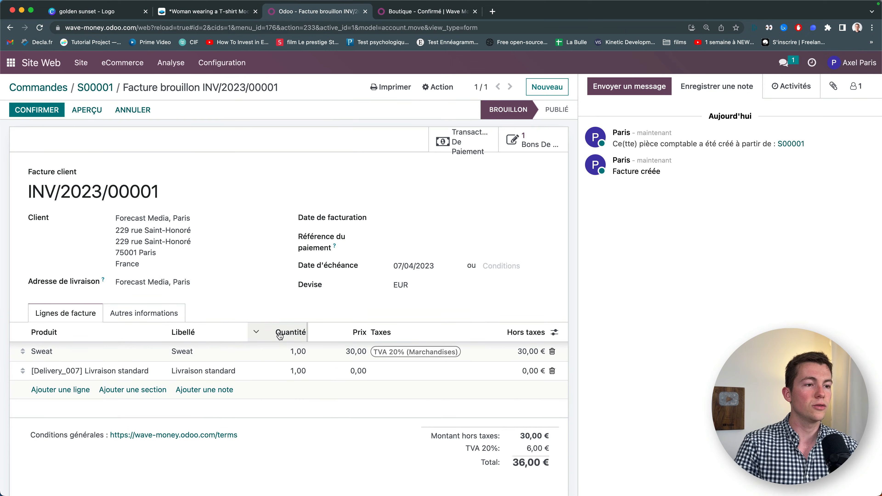
click(38, 111)
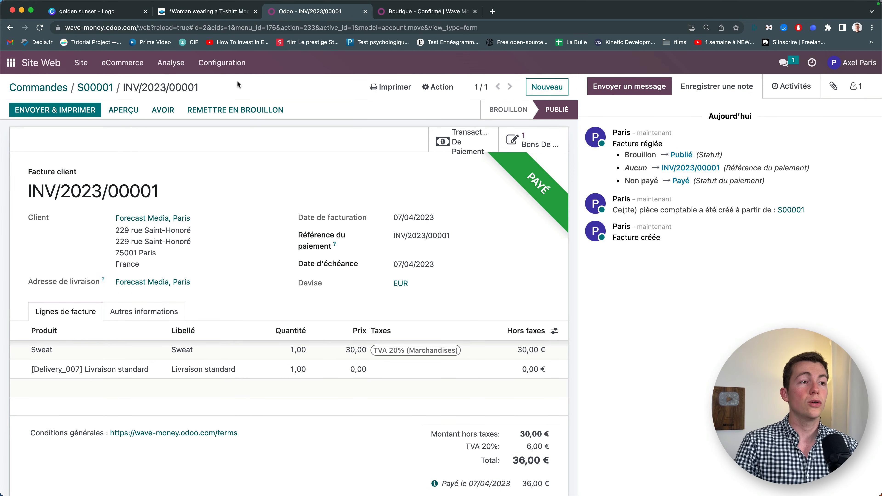
- In the website settings, enable automatic invoicing (Facture automatique) and keep Facture : Envoi as the invoice email template
click(234, 69)
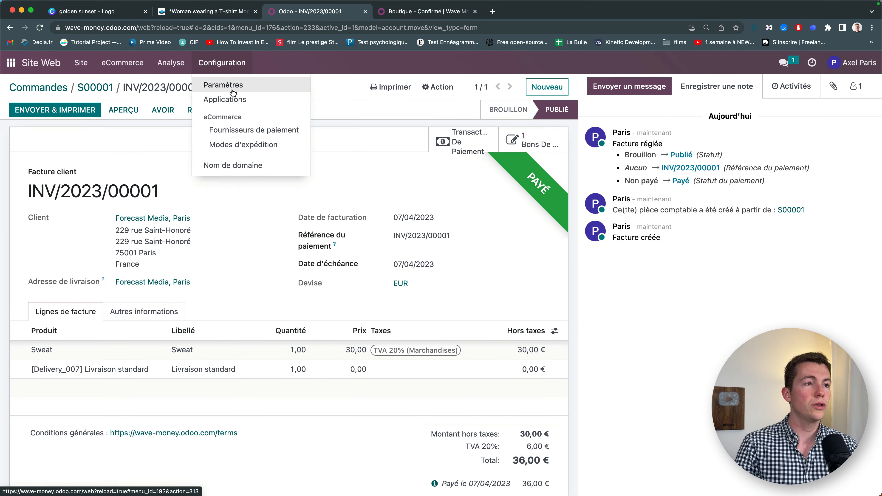
click(240, 87)
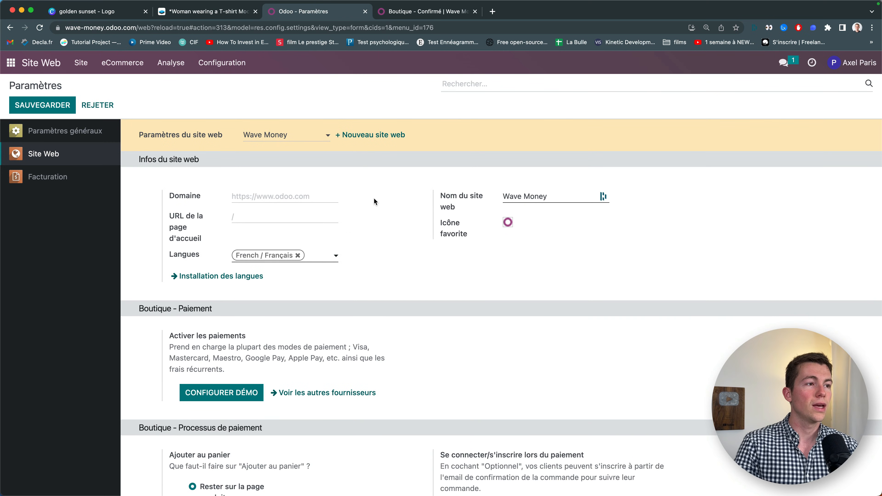
scroll(373, 198, down, 1)
scroll(266, 156, down, 10)
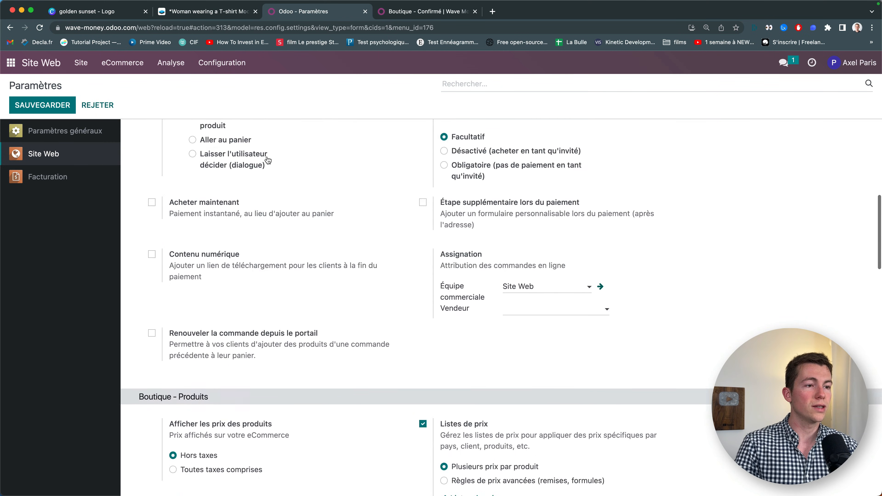
scroll(268, 157, down, 7)
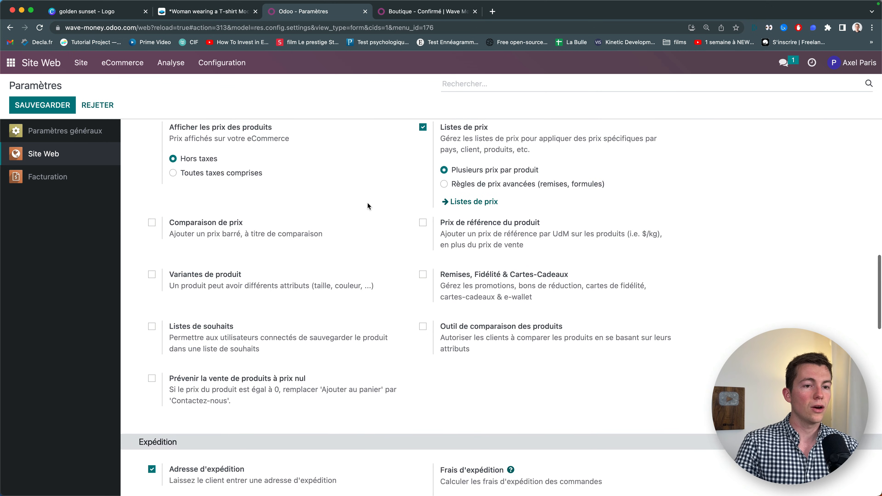
scroll(369, 205, down, 10)
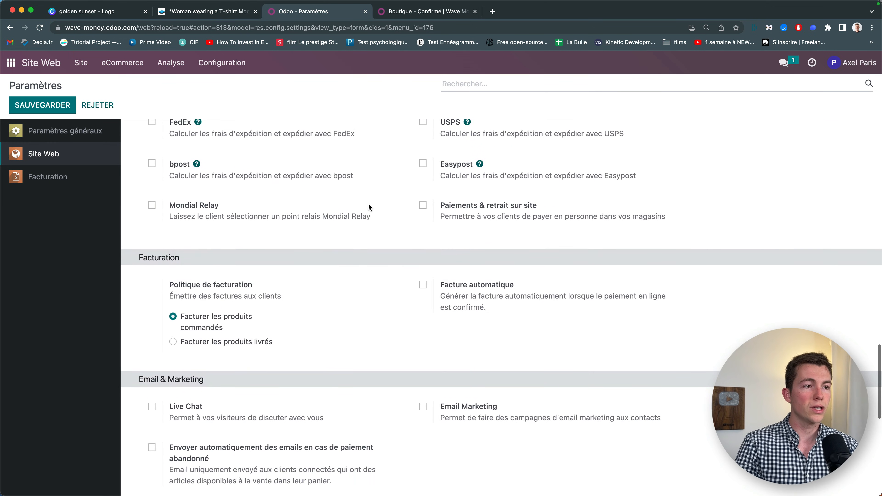
drag(141, 262, 195, 264)
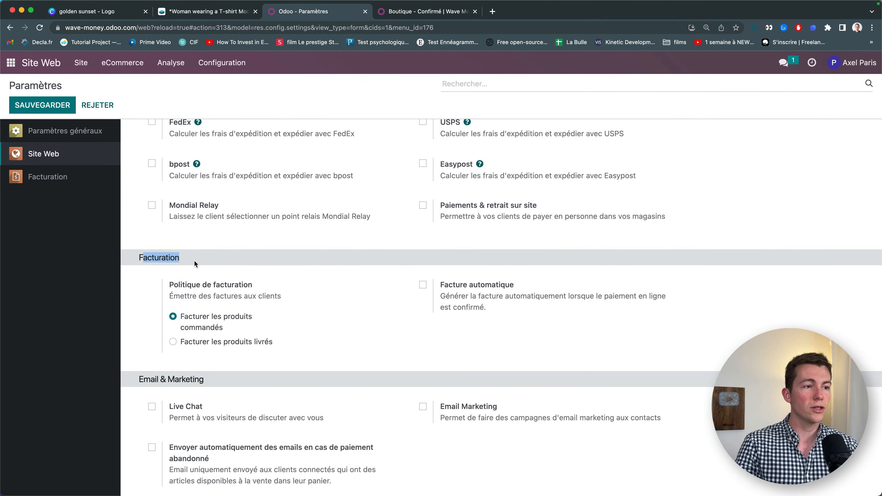
click(423, 284)
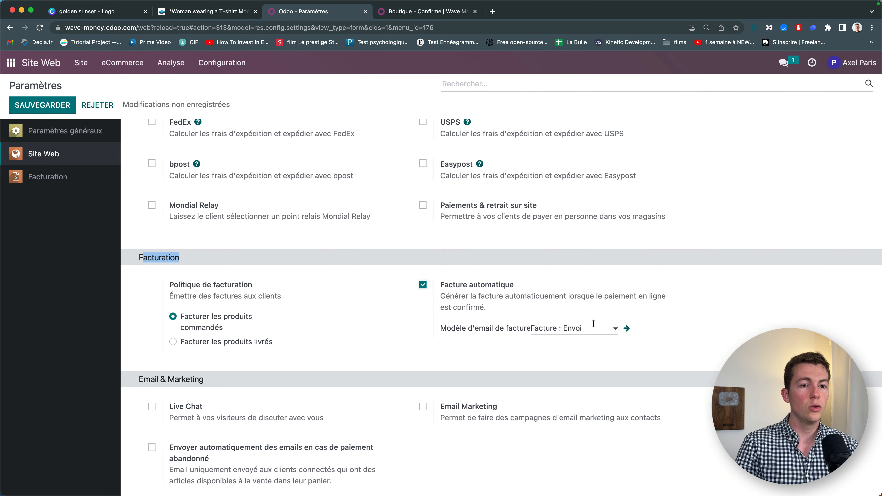
click(554, 328)
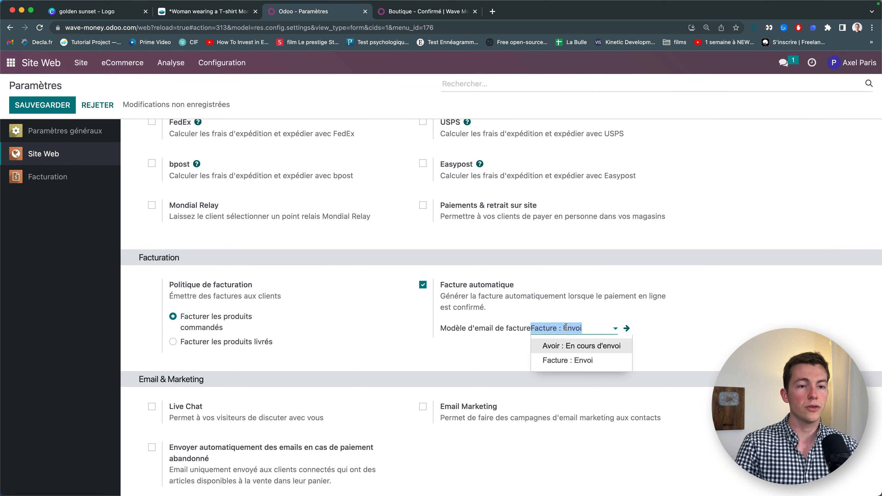
click(357, 314)
- Set the shop's product price display to tax-inclusive (Toutes taxes comprises)
scroll(389, 323, up, 2)
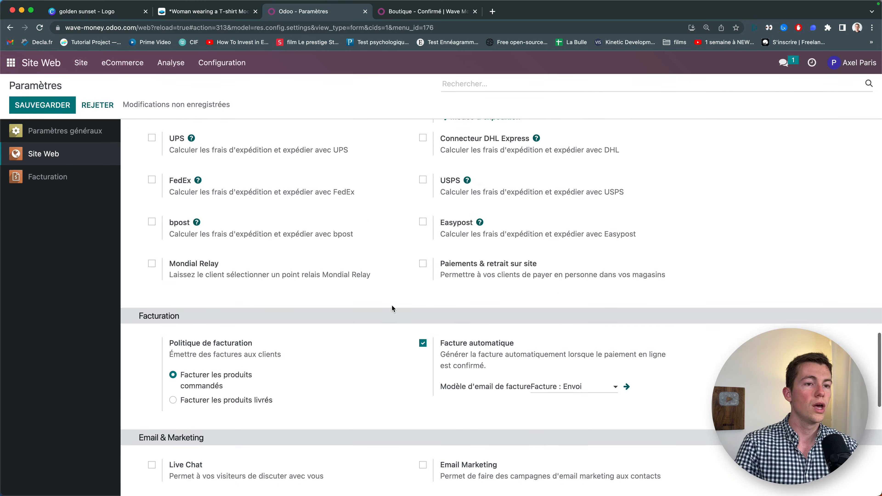
scroll(417, 341, up, 10)
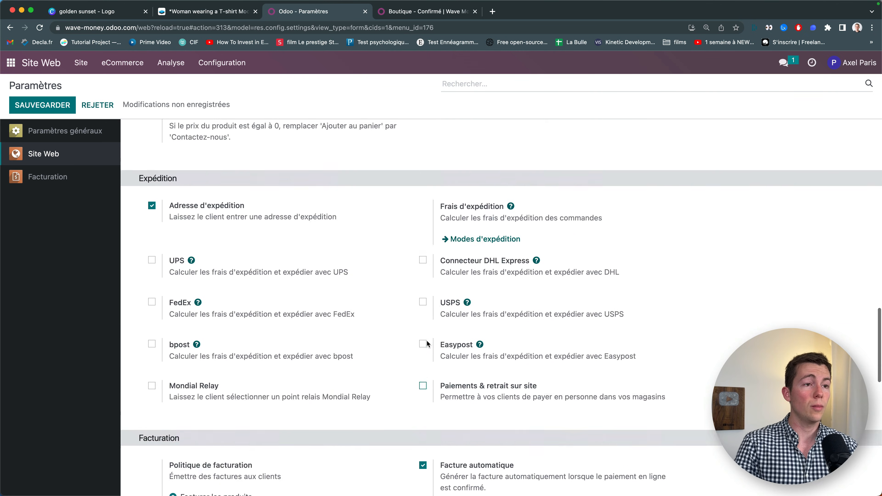
scroll(425, 339, up, 4)
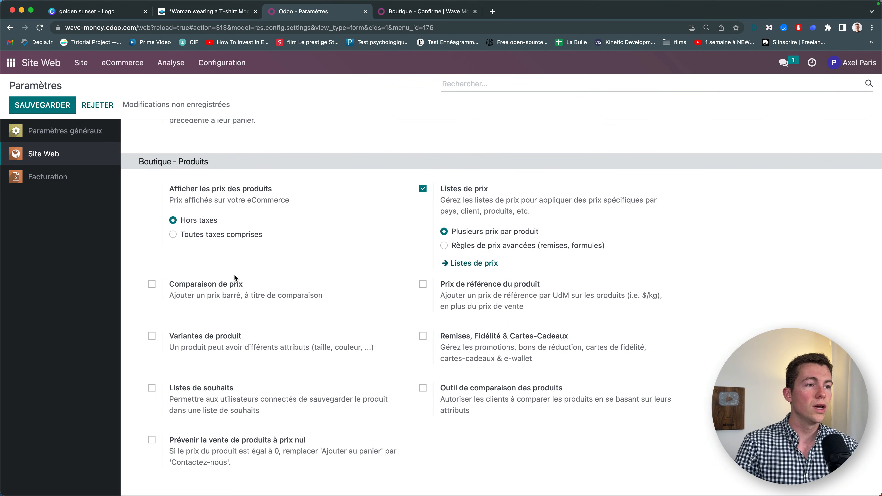
click(173, 237)
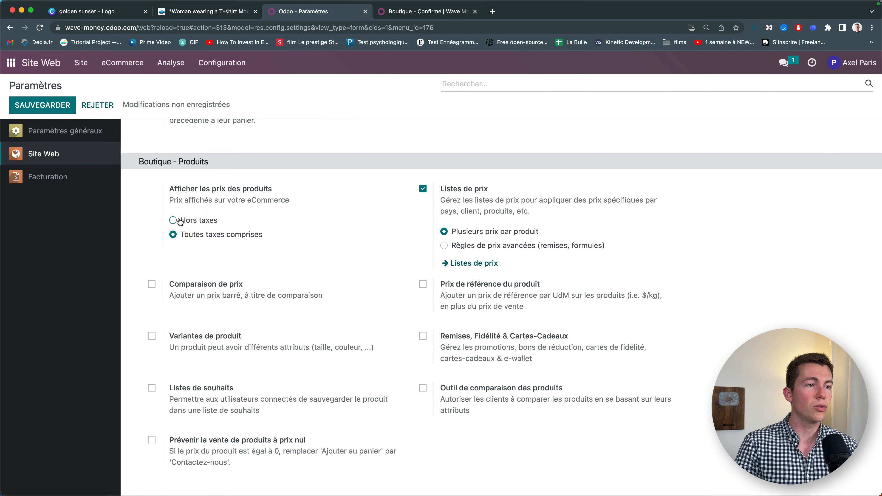
drag(184, 236, 259, 236)
click(257, 236)
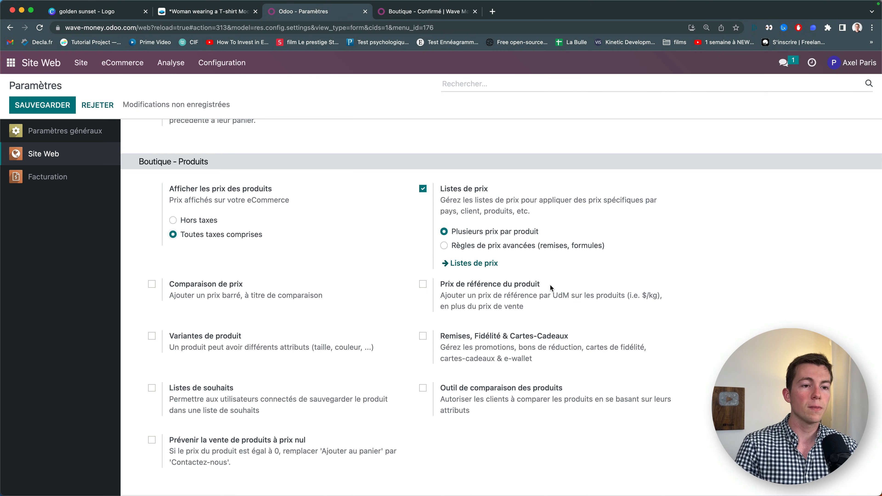
scroll(449, 241, up, 2)
scroll(451, 251, down, 3)
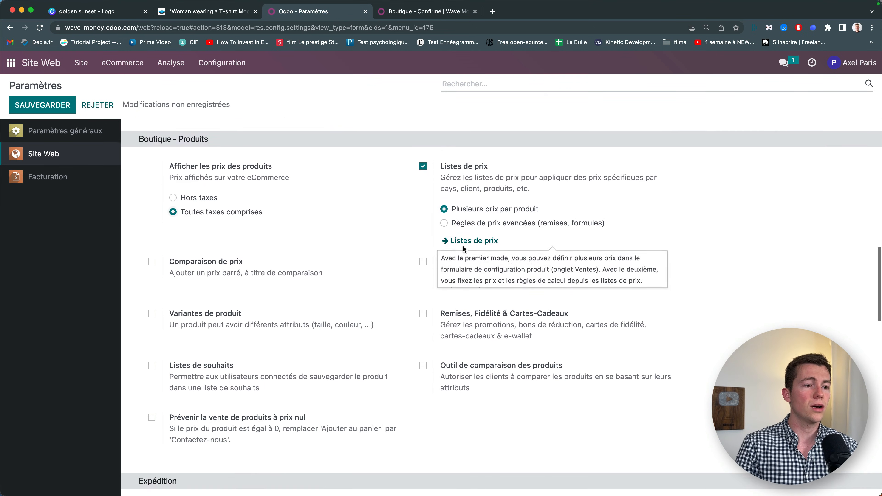
scroll(309, 360, up, 1)
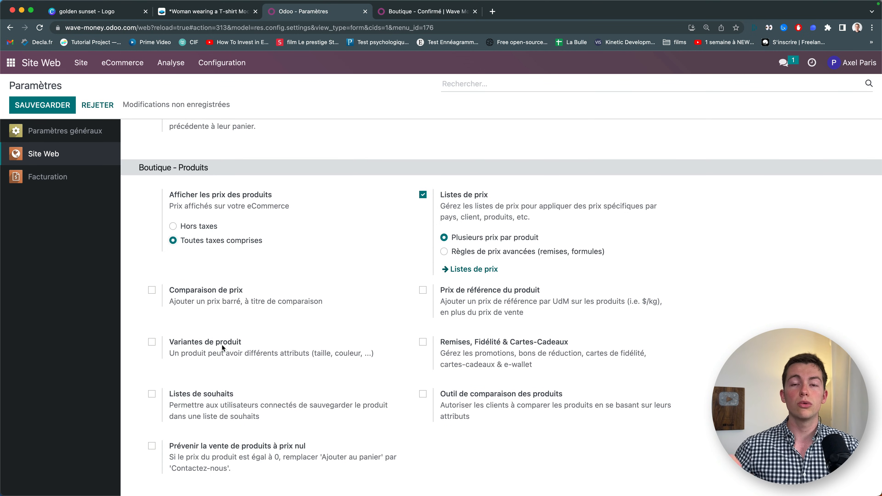
click(153, 342)
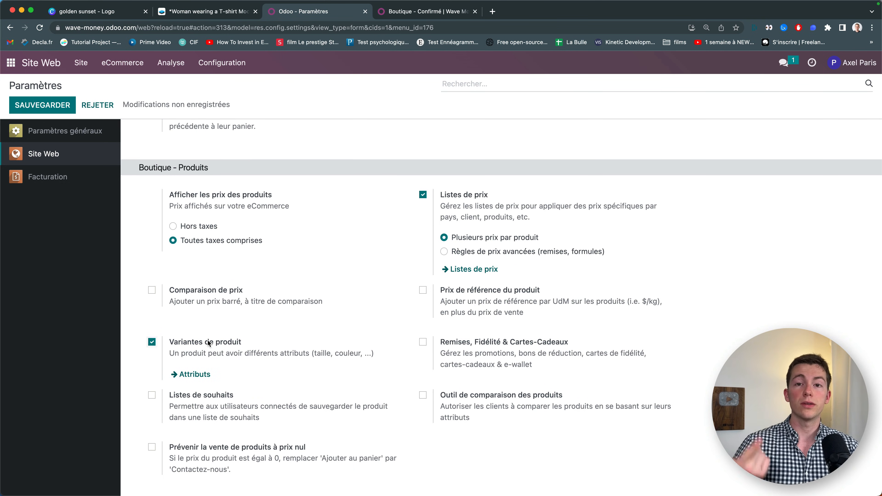
click(152, 342)
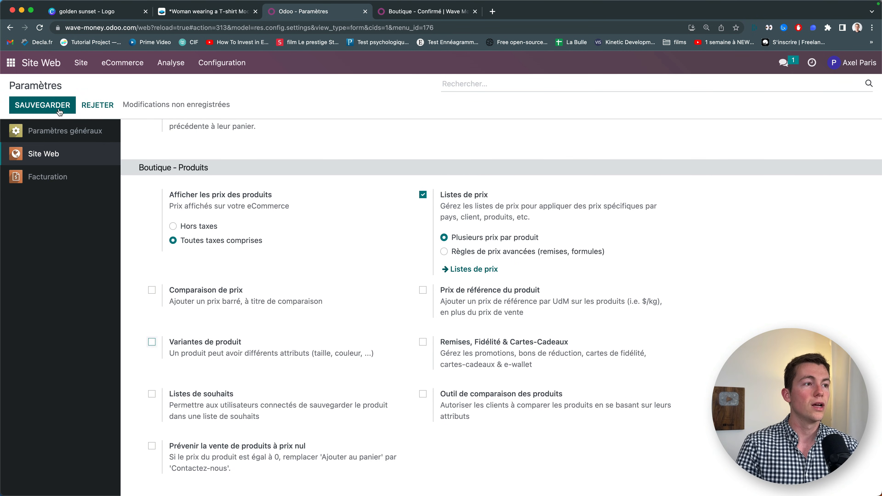
- Save the modified website settings
scroll(358, 277, up, 3)
click(41, 105)
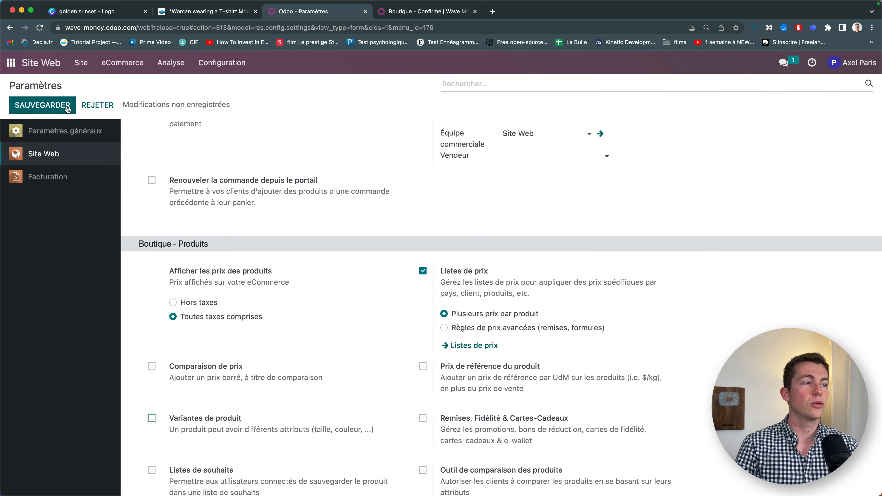
scroll(235, 218, up, 2)
scroll(277, 233, up, 2)
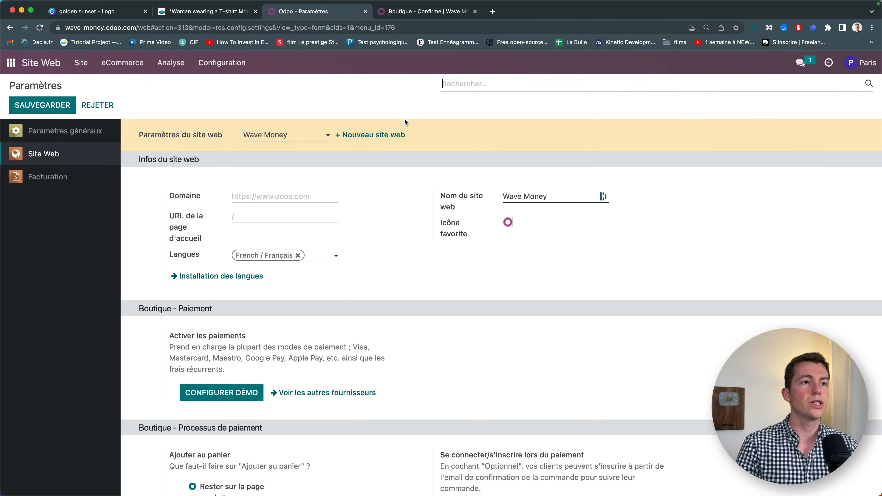
key(ctrl+Right)
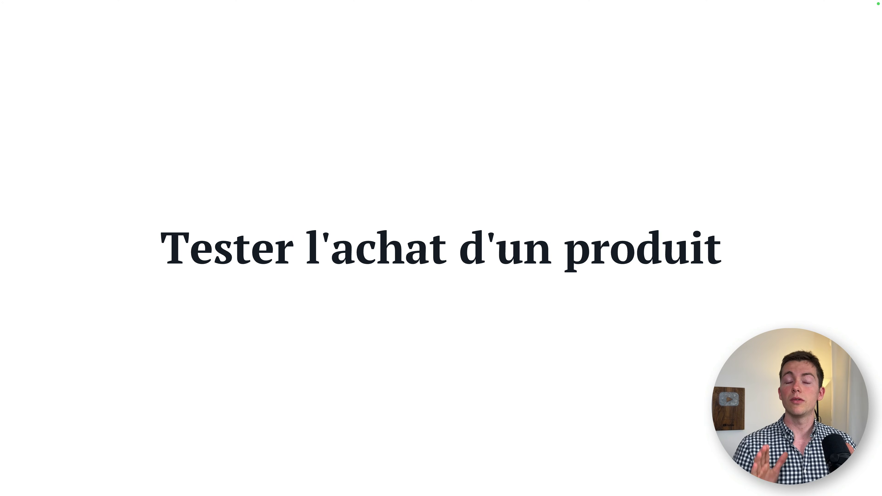
key(Right)
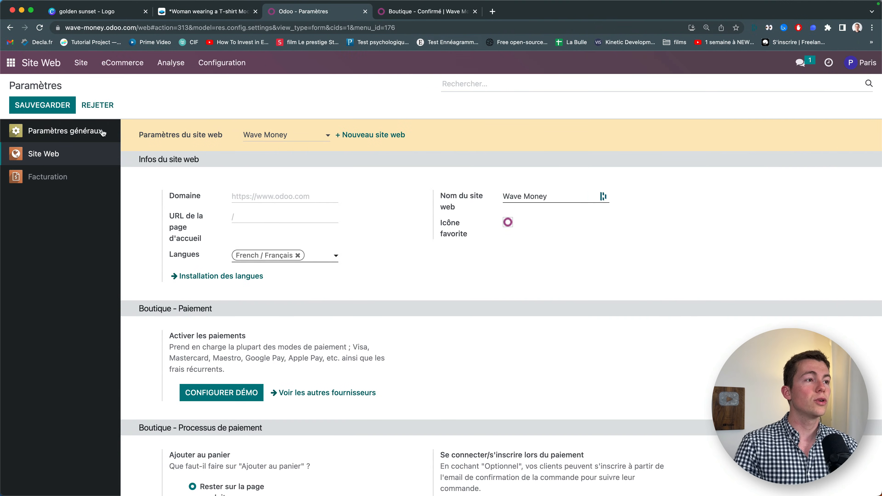
- Return to the website's home page, then leave the order confirmation for the public home page and look it over
click(45, 65)
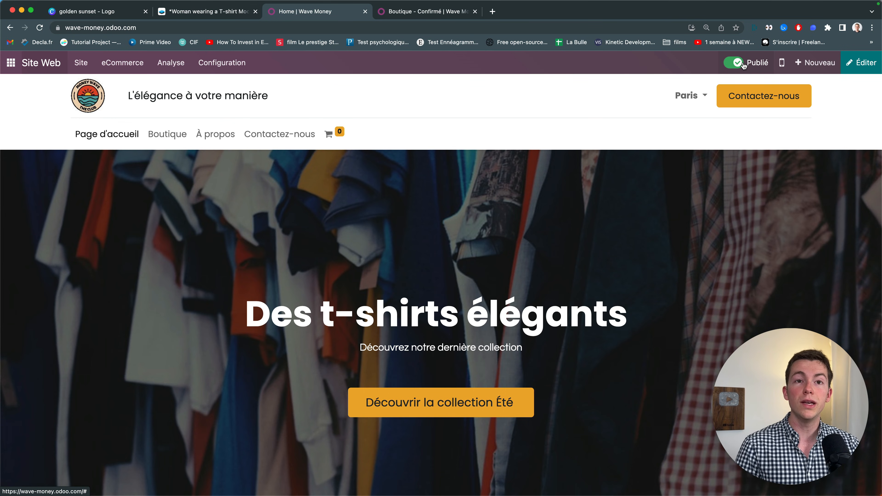
click(424, 11)
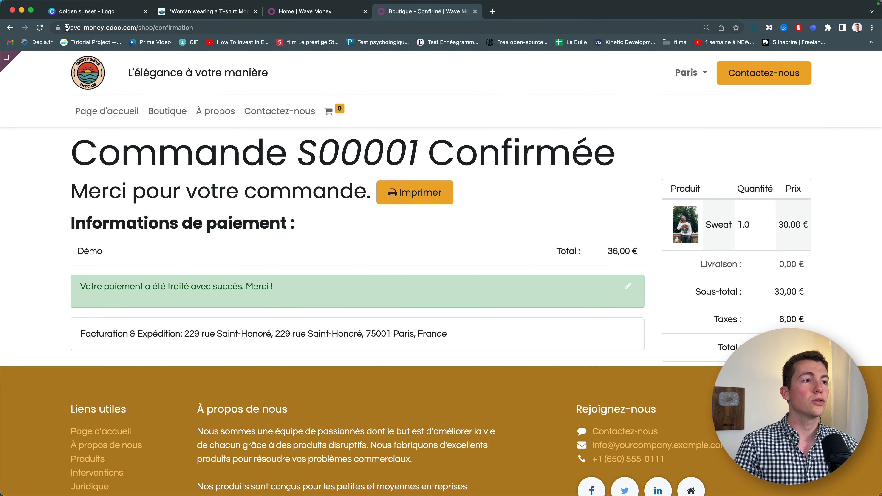
drag(66, 28, 135, 27)
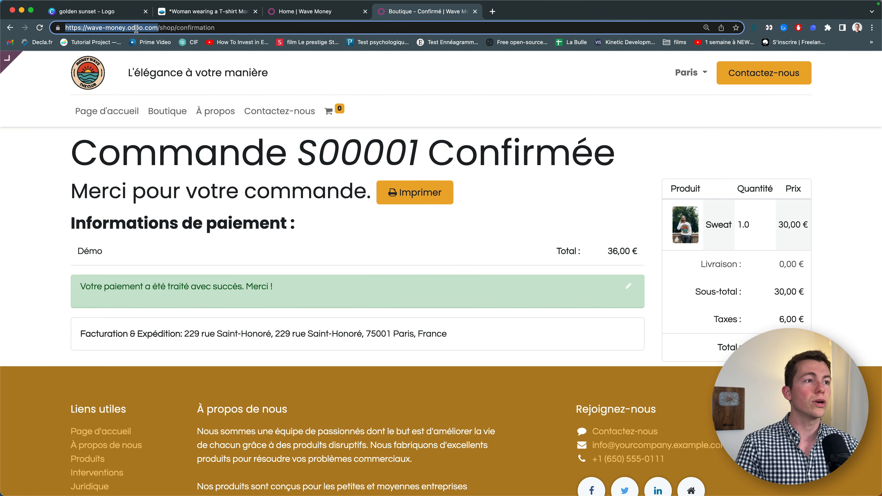
click(166, 28)
click(86, 118)
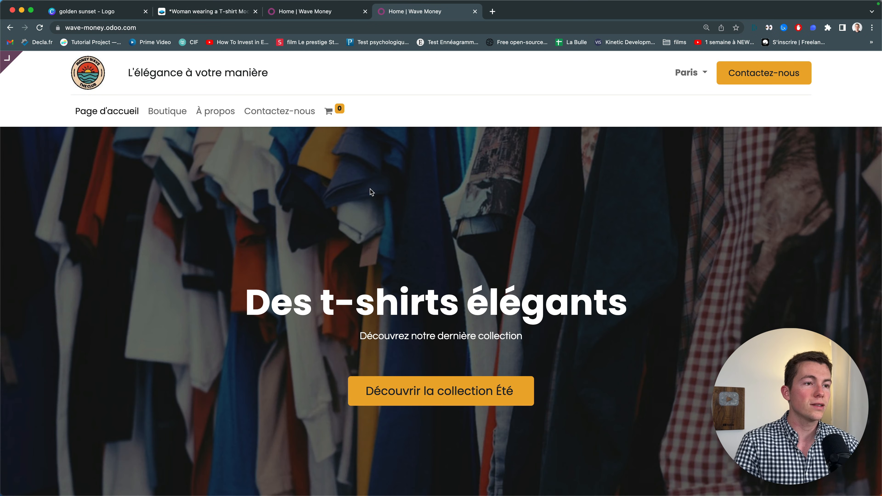
scroll(387, 198, down, 5)
scroll(382, 181, up, 10)
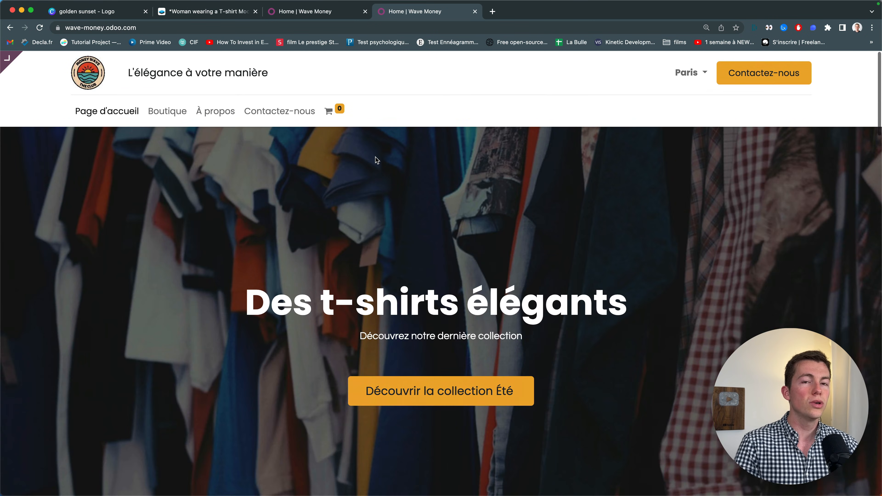
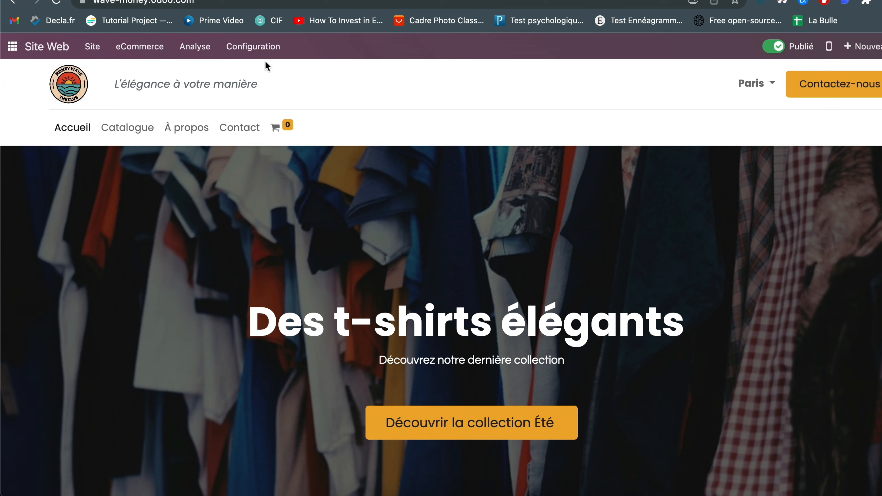
- Open the website's domain name setup and confirm that the website is ready (Mon site web est prêt)
click(256, 55)
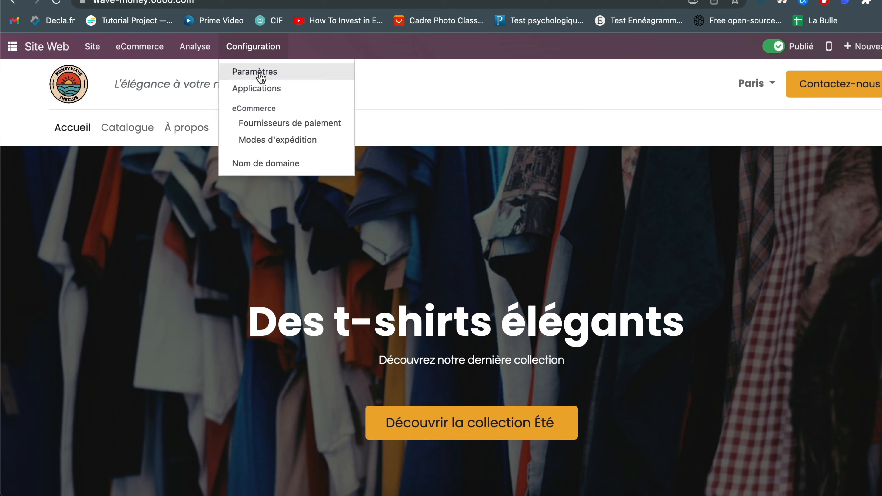
click(280, 164)
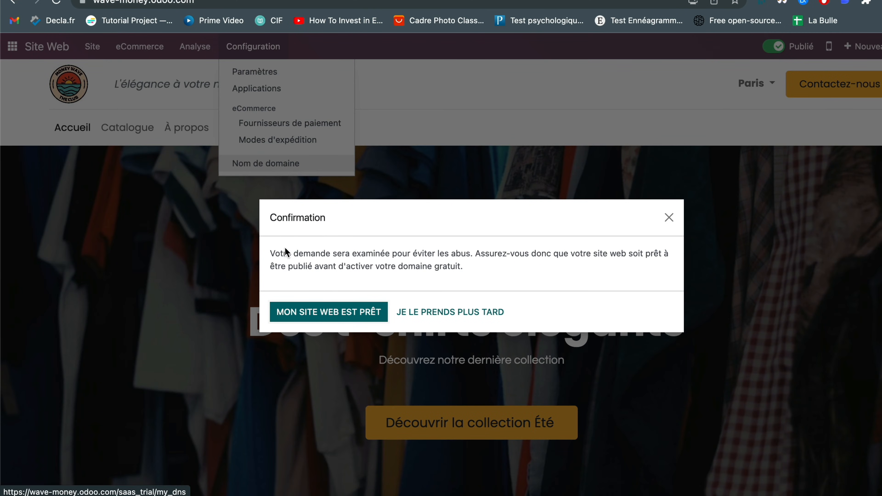
drag(274, 253, 417, 279)
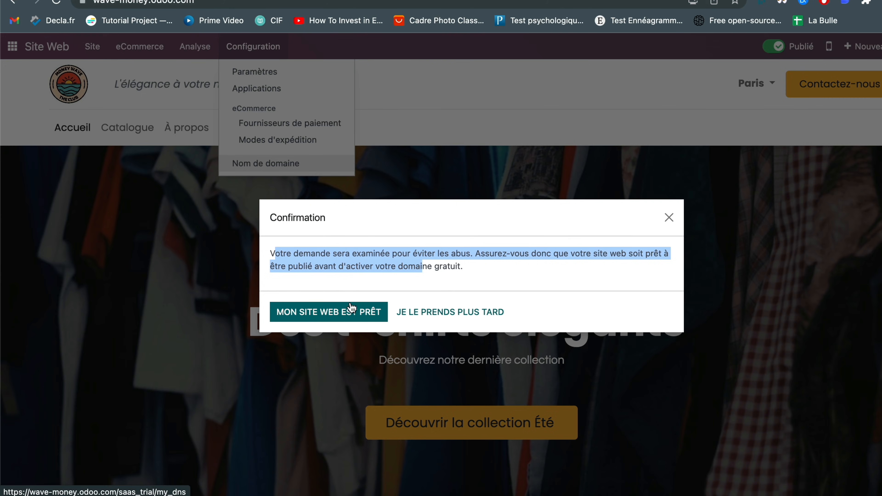
click(353, 318)
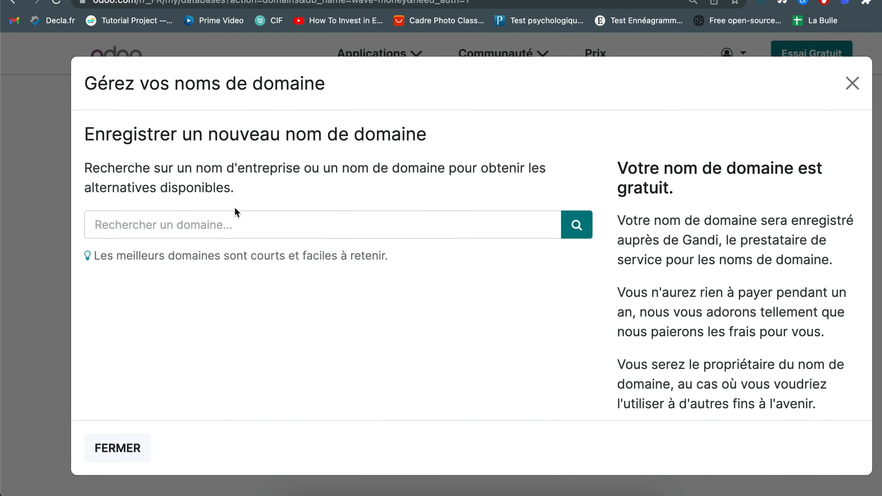
- Review the new domain registration search and free-domain terms, and select the option to use an own existing domain
click(217, 221)
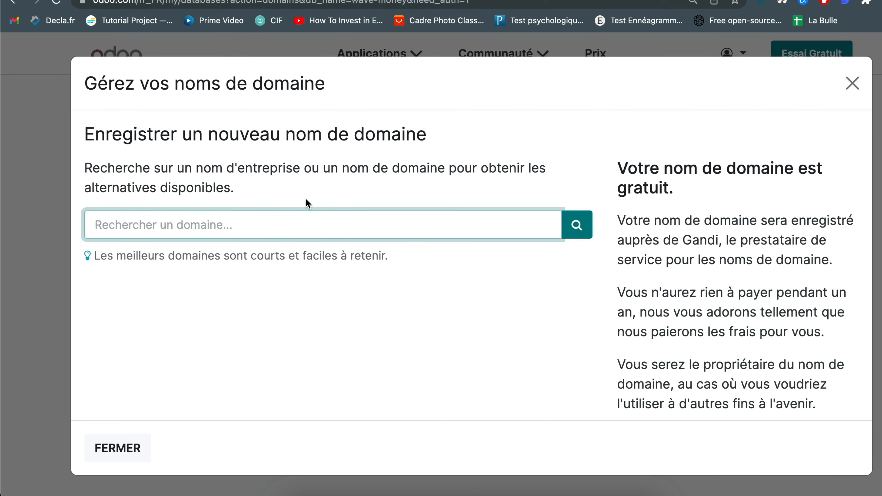
scroll(734, 214, down, 3)
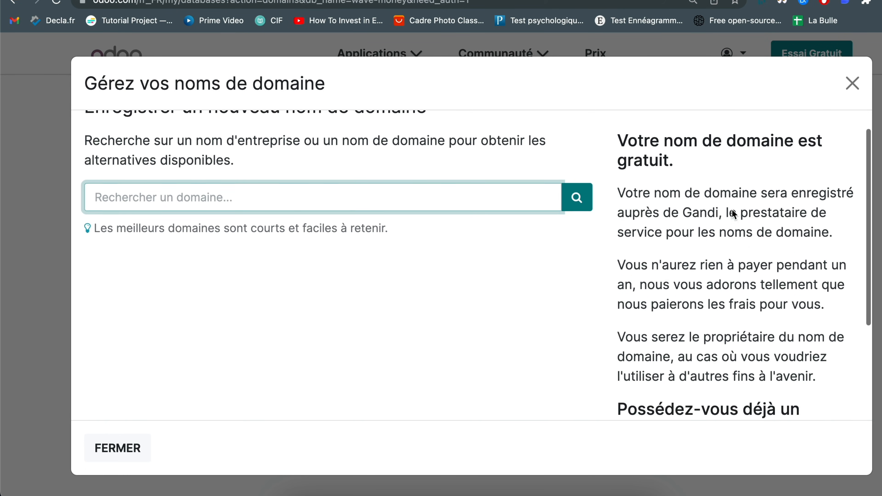
scroll(734, 214, down, 3)
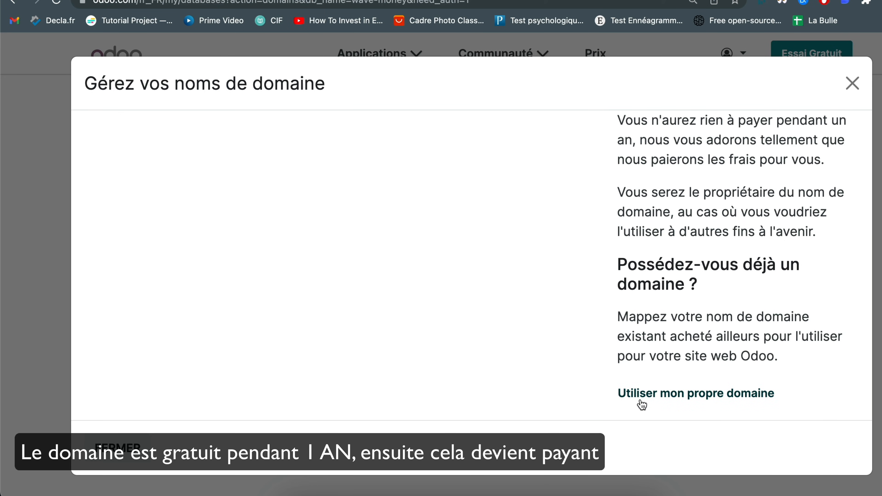
click(769, 395)
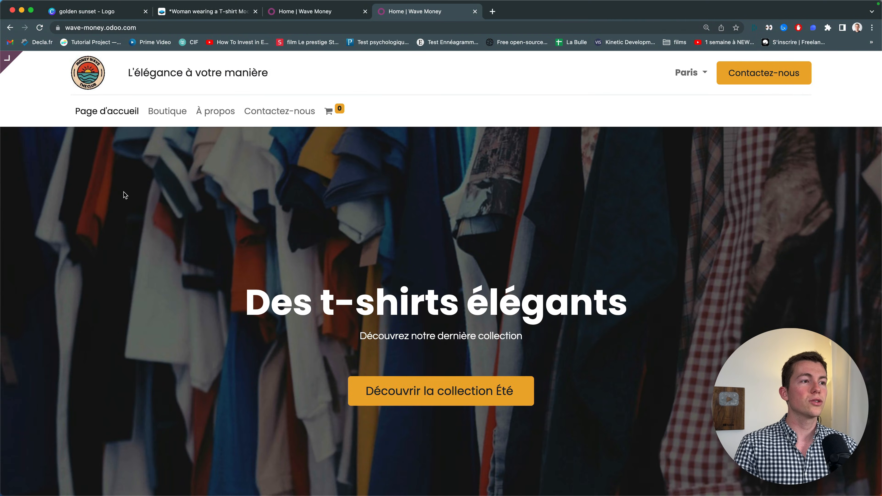
- Open the website's menu editor and rename the Page d'accueil entry as Accueil
mouse_move(11, 62)
click(52, 63)
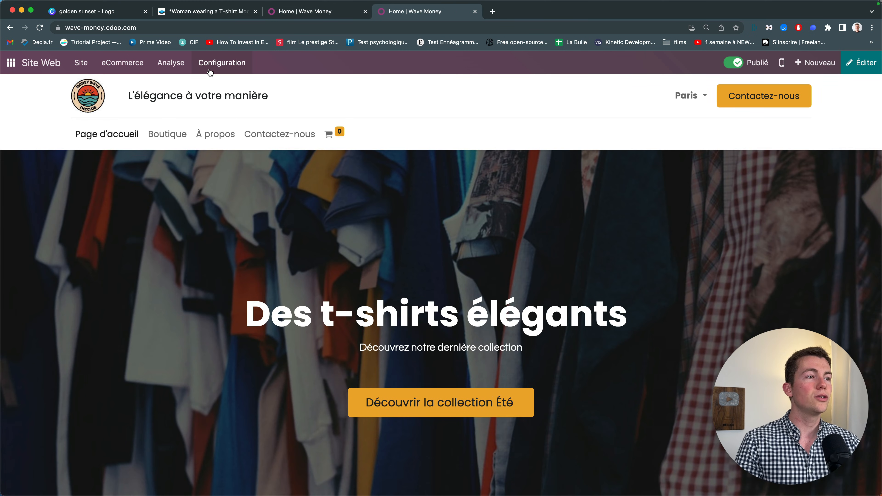
click(84, 66)
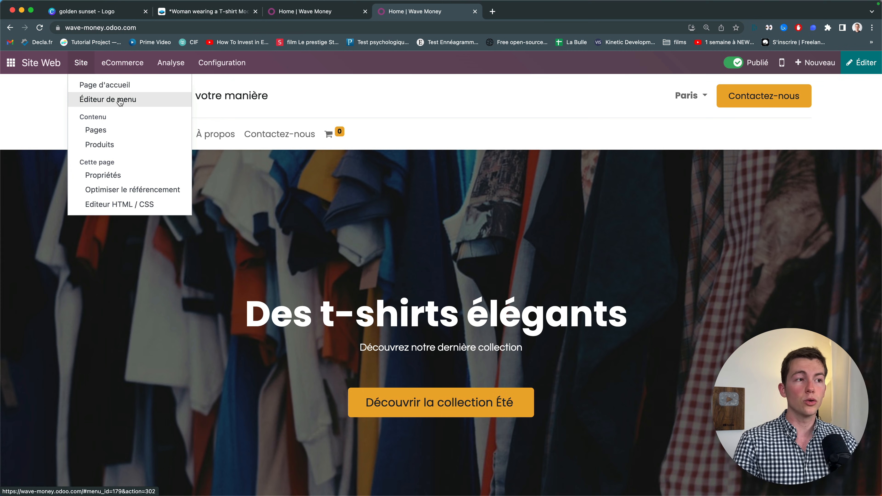
click(106, 101)
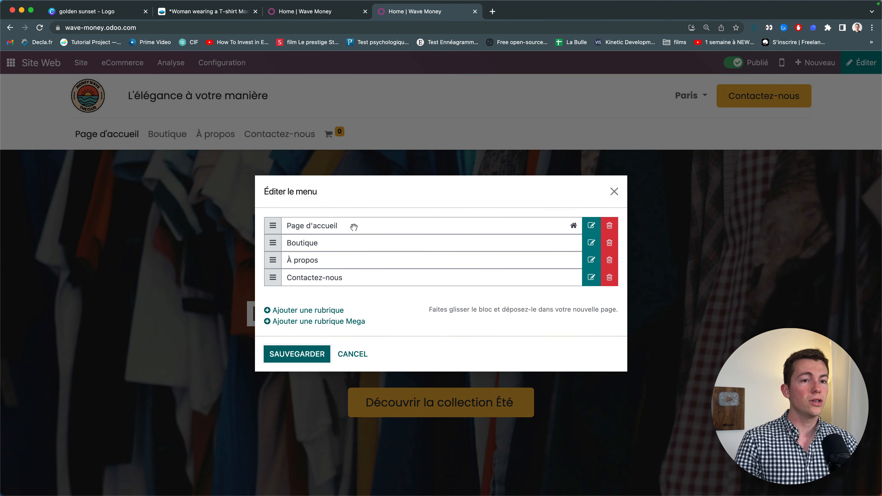
click(591, 225)
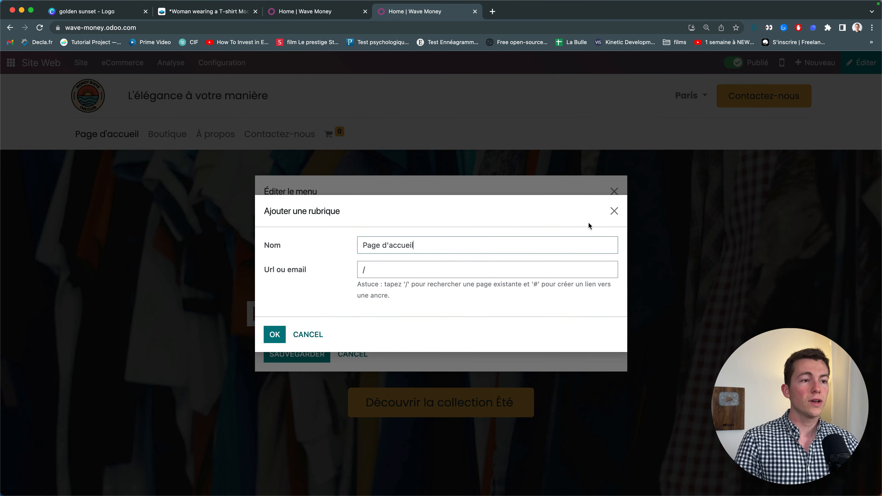
triple_click(431, 240)
text(Ac)
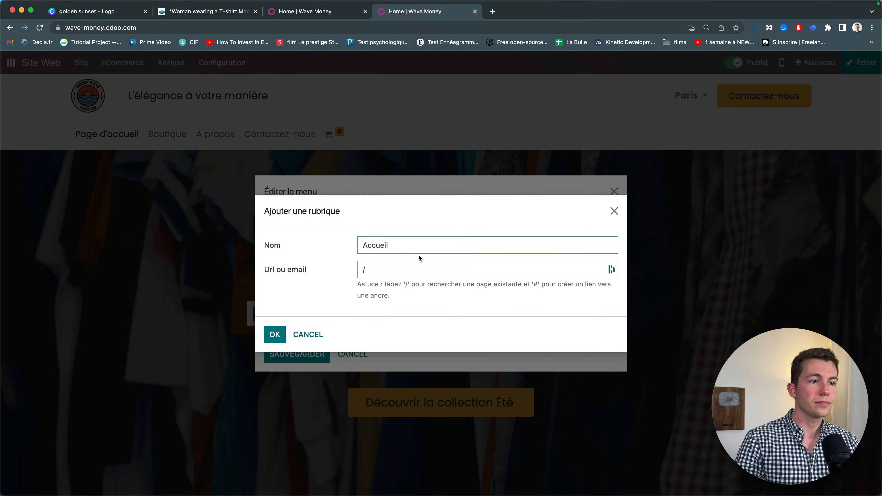
click(274, 335)
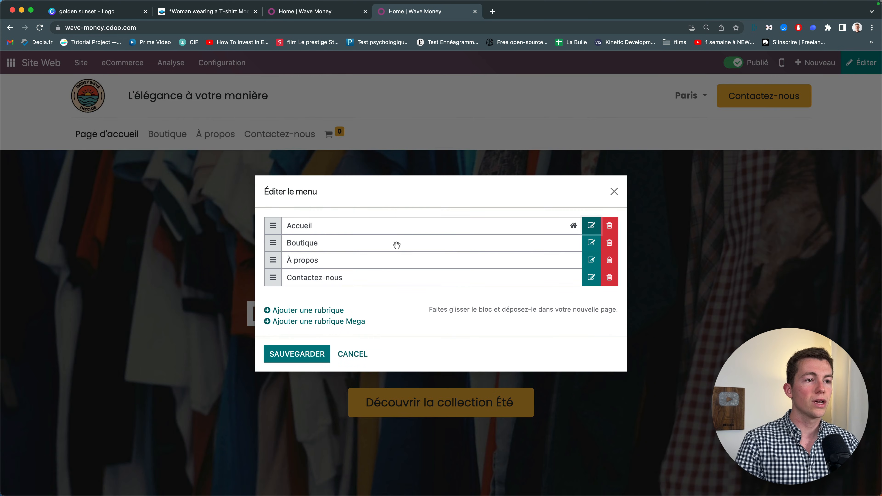
- Rename the Boutique menu entry as Catalogue, keeping its /shop link
click(589, 245)
double_click(418, 248)
text(Cat)
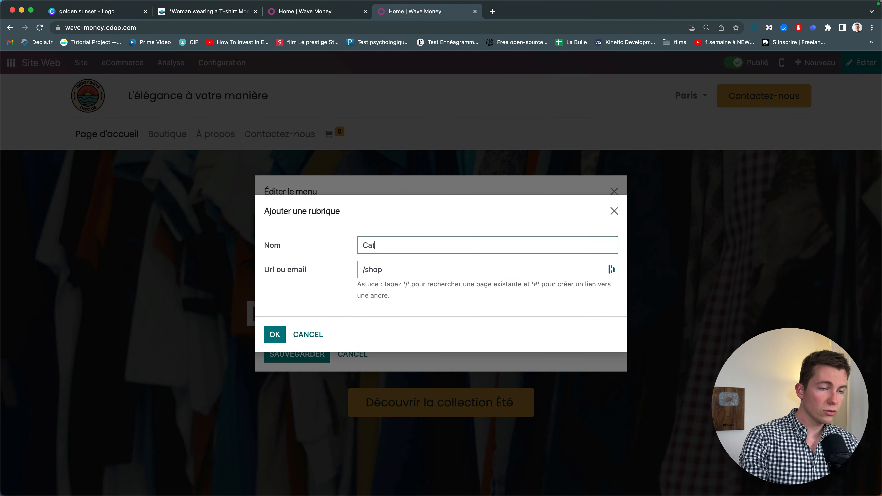
text(alogue)
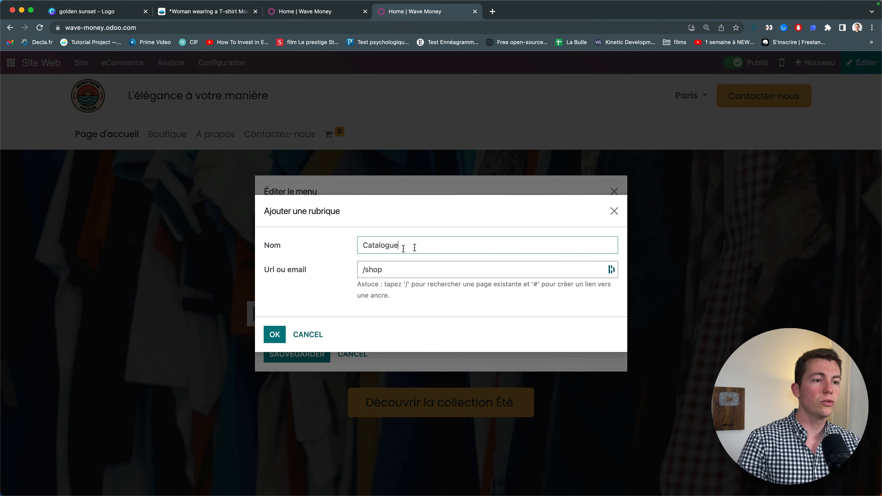
click(274, 337)
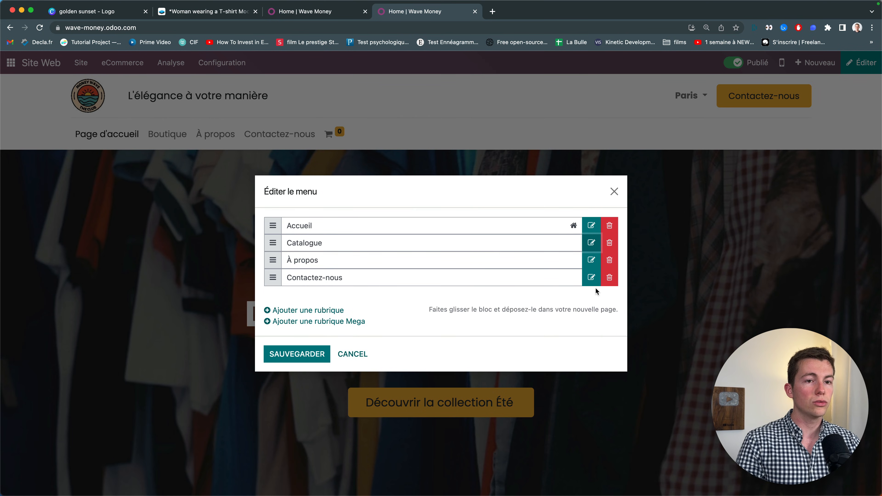
- Rename the Contactez-nous menu entry as Contact and save the edited website menu
click(592, 280)
key(super+a)
text(Conta)
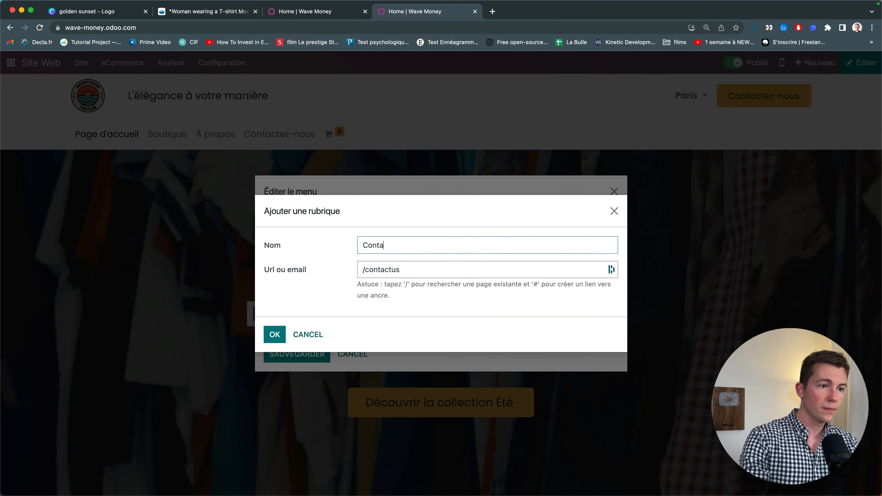
text(ct)
click(274, 334)
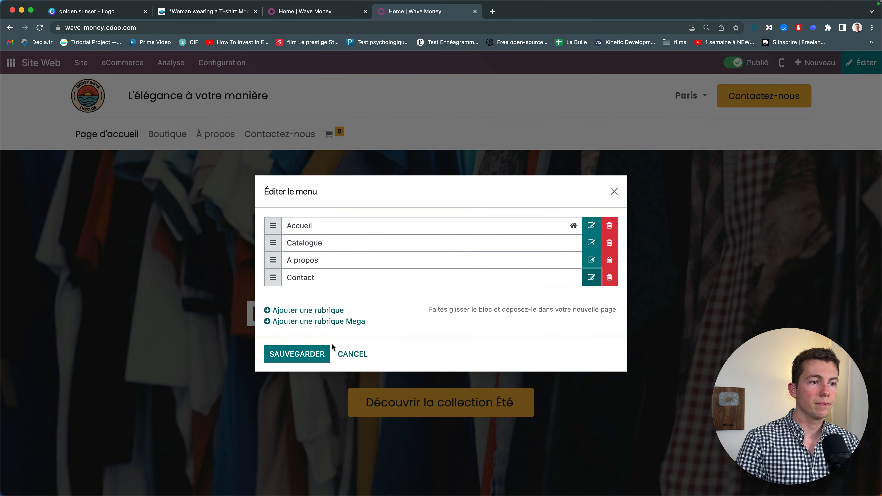
click(315, 354)
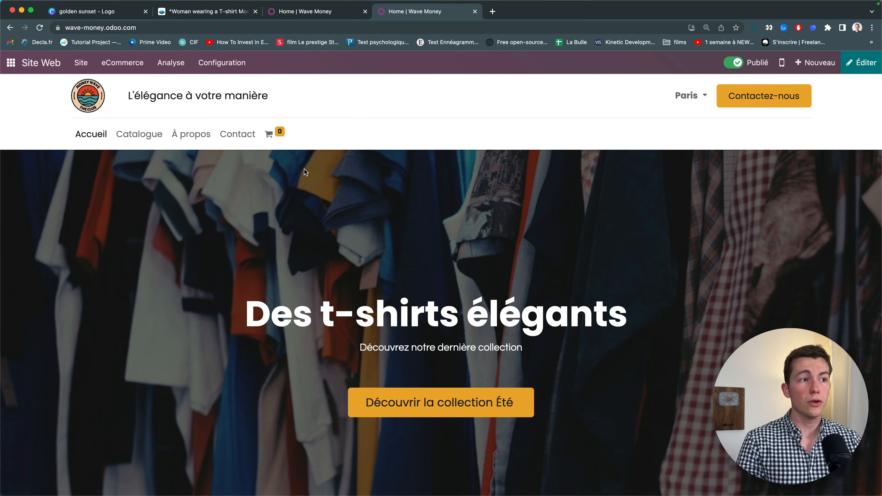
- Open the À propos page for editing and insert a Features block directly below the title banner
click(187, 135)
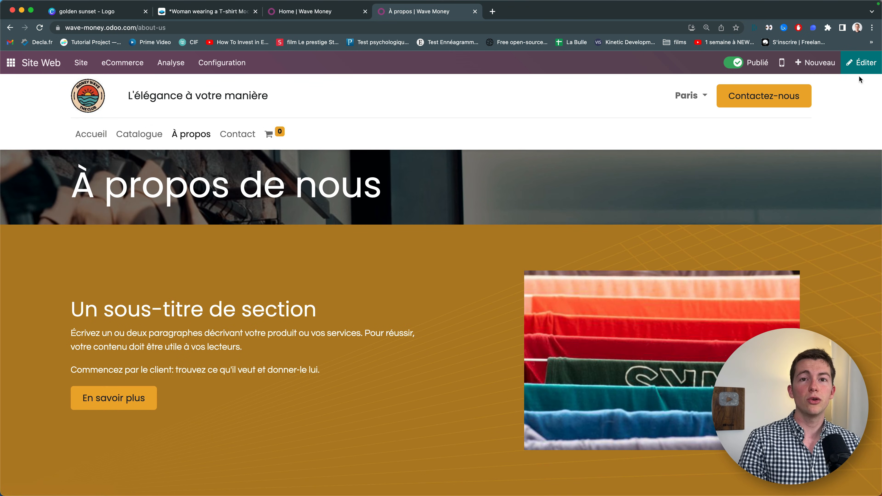
click(860, 67)
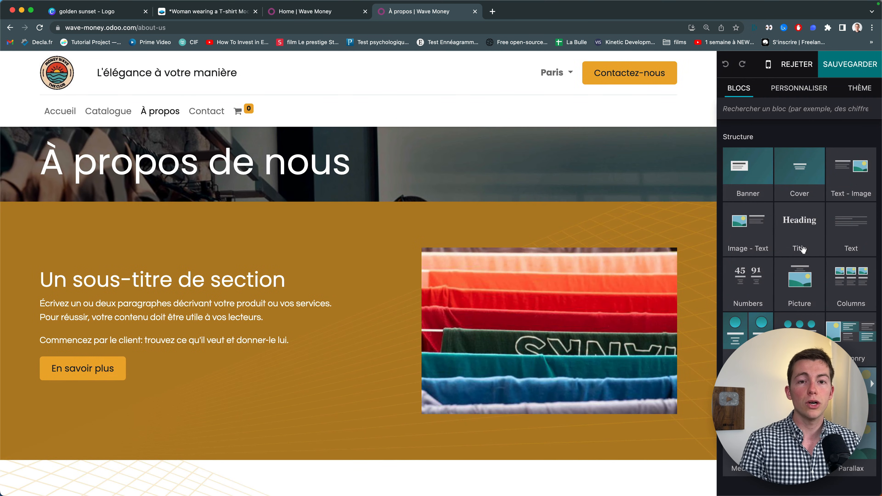
scroll(811, 262, down, 3)
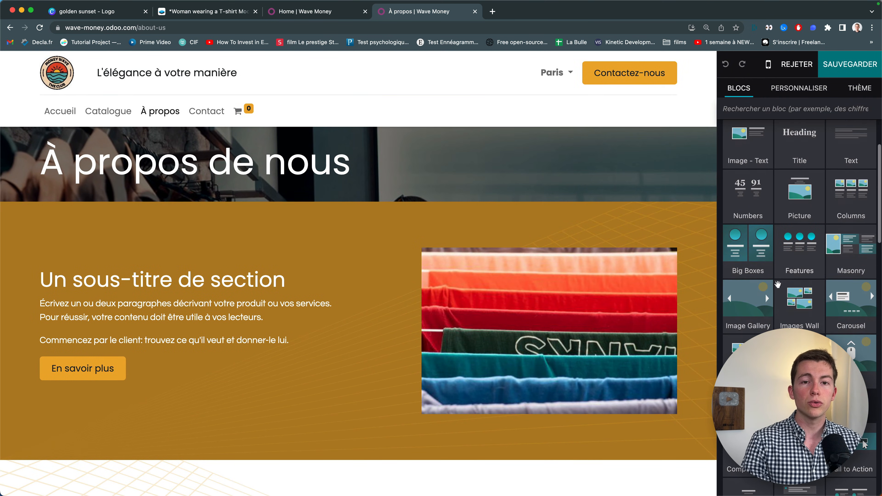
drag(790, 273, 646, 223)
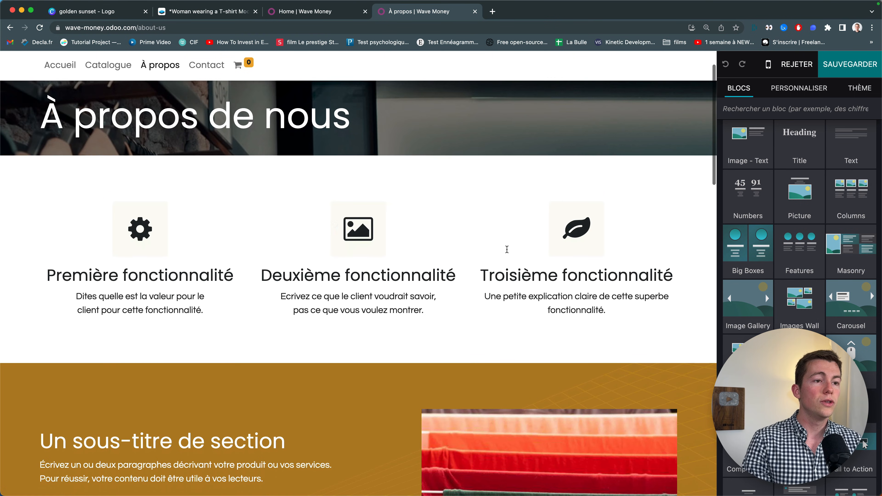
- Add a three-plan pricing comparison block below the Features block and save the À propos page
scroll(350, 212, down, 5)
drag(754, 447, 528, 278)
scroll(560, 211, up, 8)
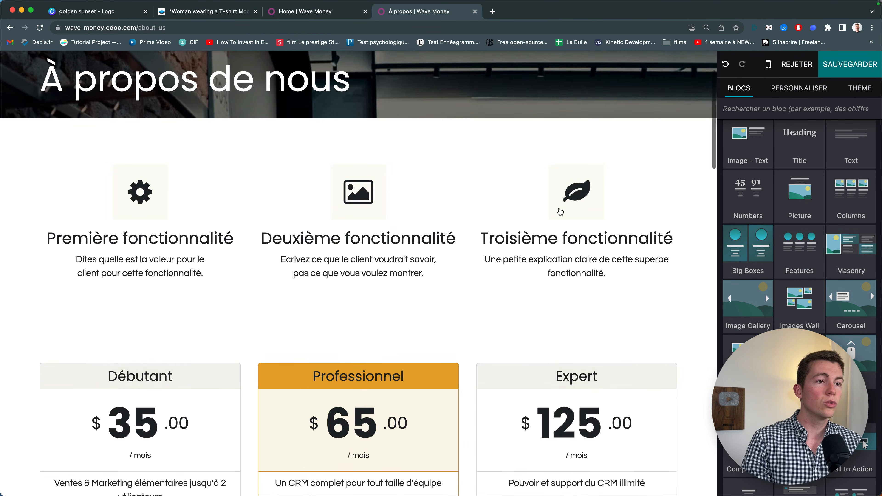
scroll(465, 347, up, 3)
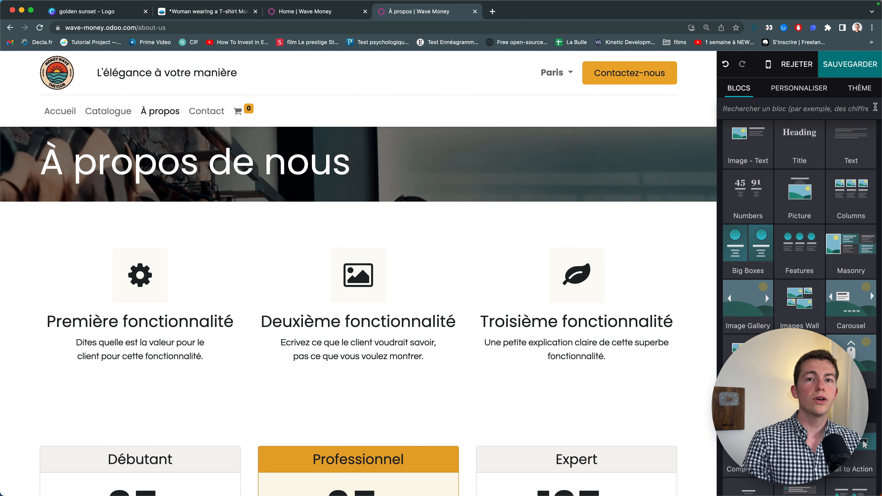
click(849, 64)
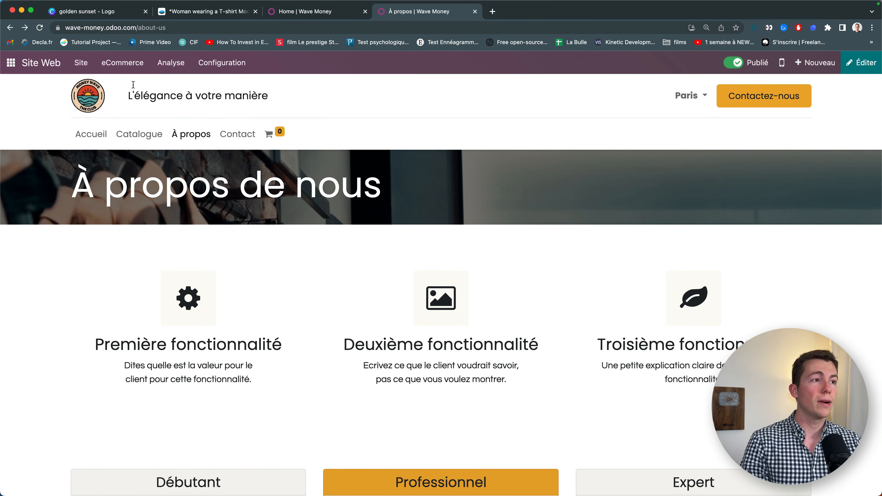
- In the À propos page properties, set the URL to a-propos, enable the 301 redirect of the old URL and save
click(83, 67)
click(112, 175)
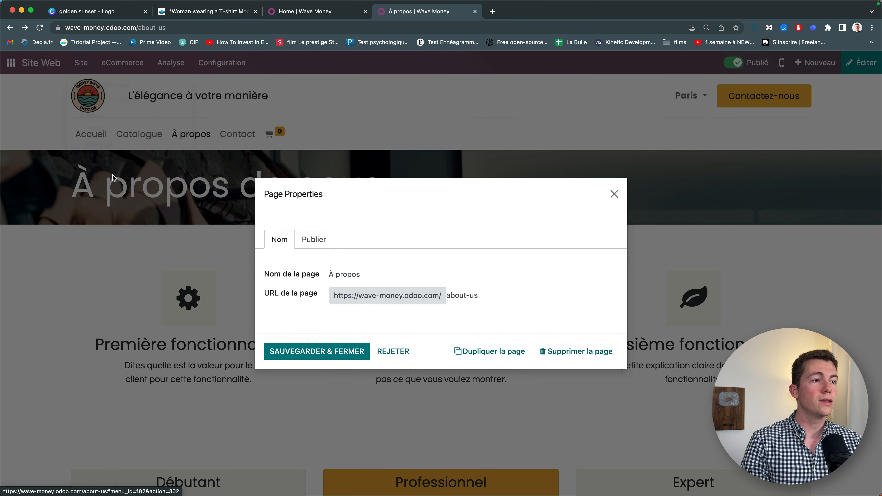
click(386, 274)
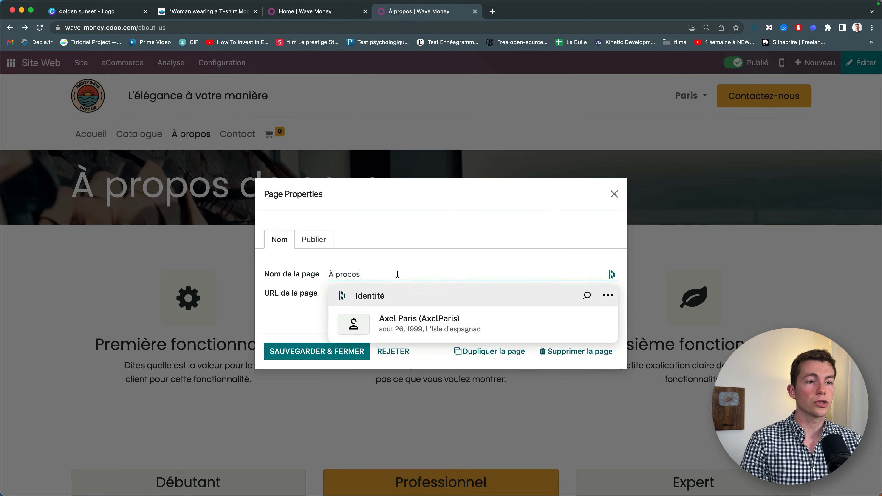
click(537, 238)
triple_click(492, 295)
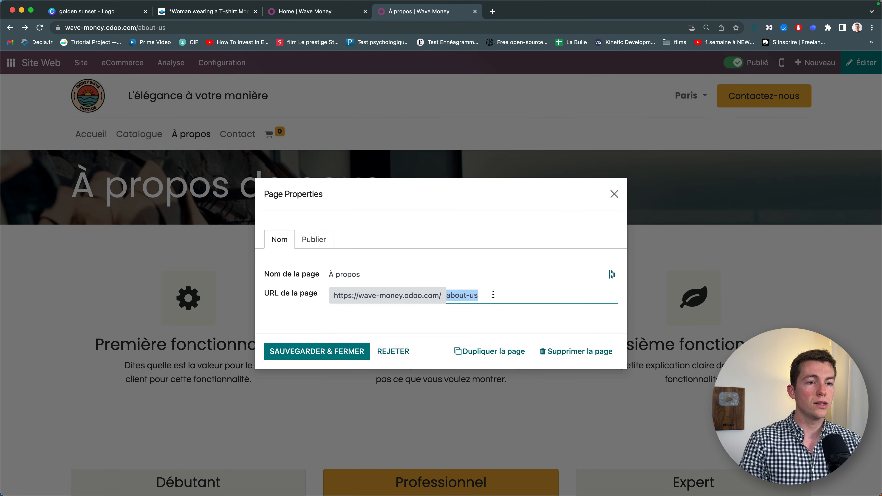
text(a-)
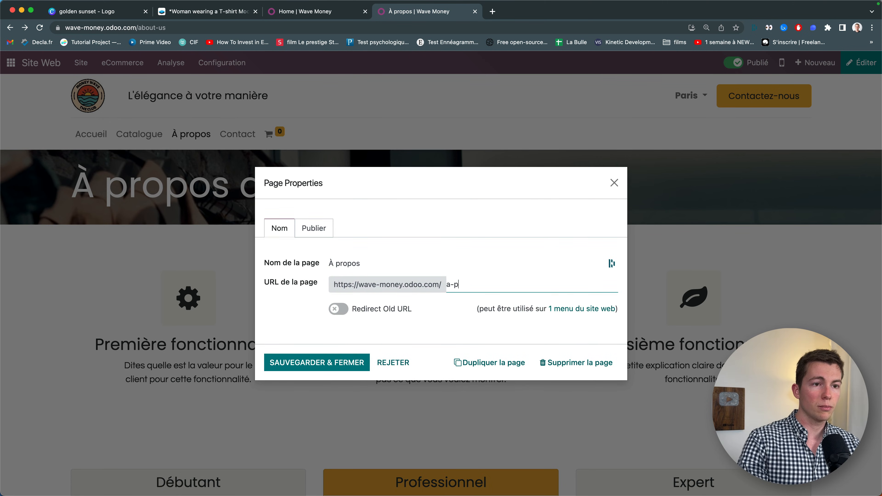
text(propos)
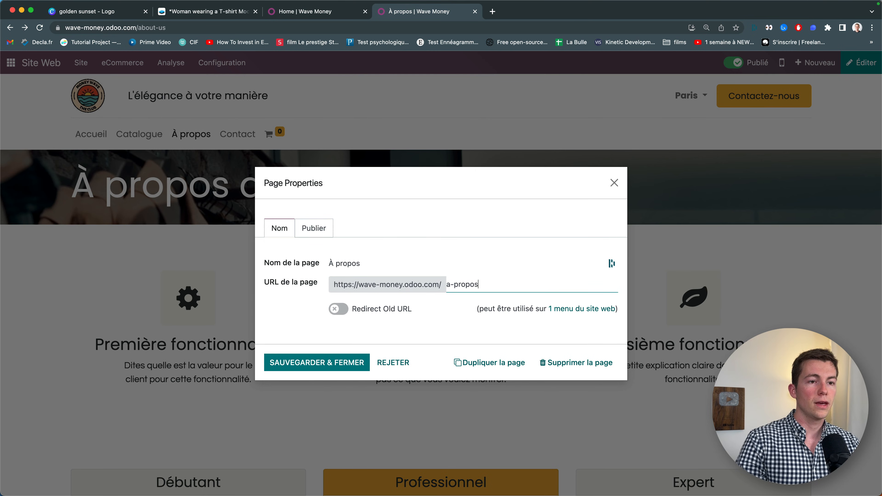
click(338, 309)
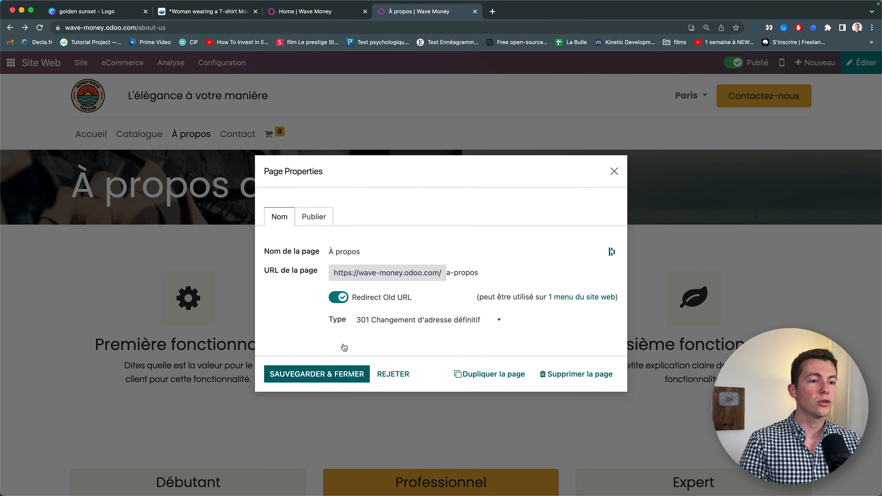
click(345, 374)
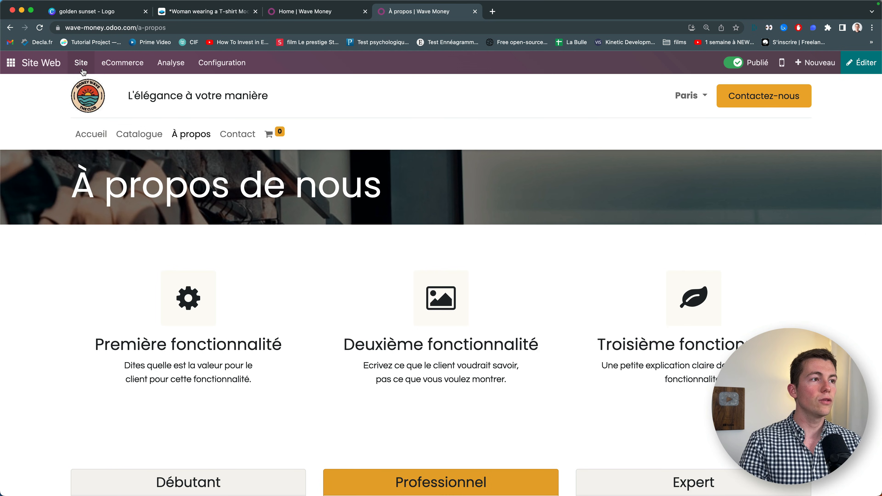
click(81, 63)
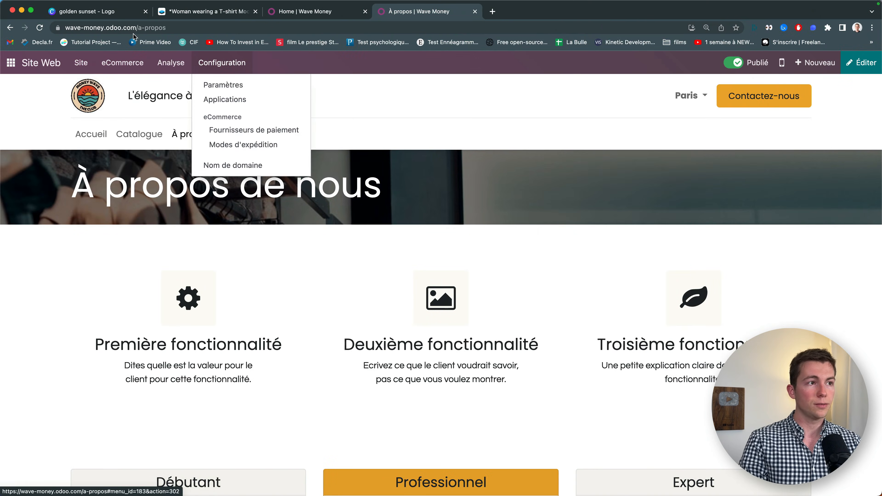
- Examine the À propos page's search engine optimization settings, including the search preview and social sharing preview, and close them without changes
click(122, 62)
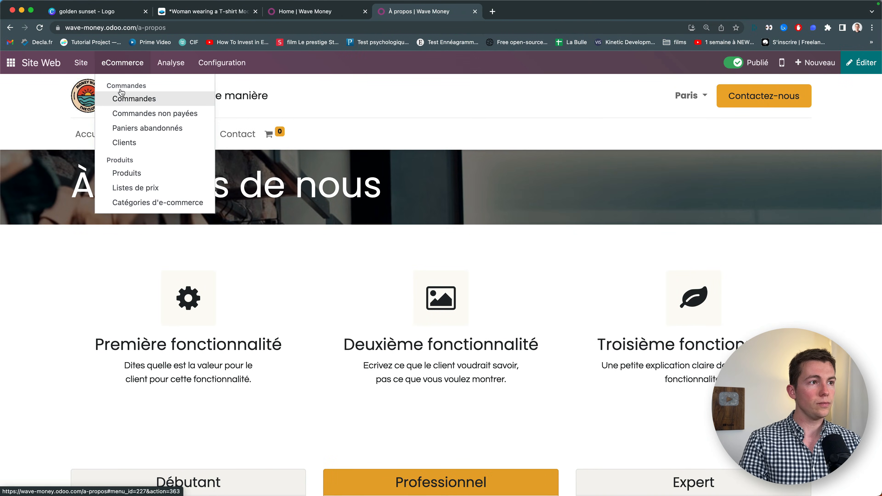
click(93, 63)
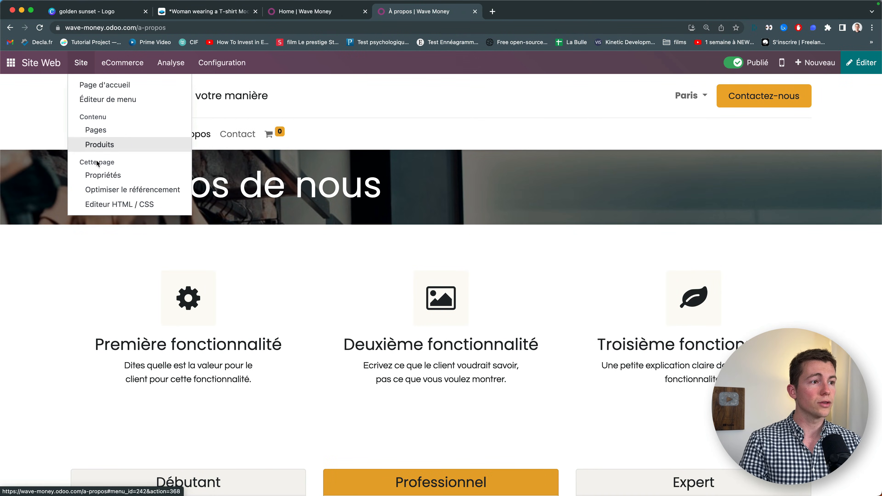
click(120, 189)
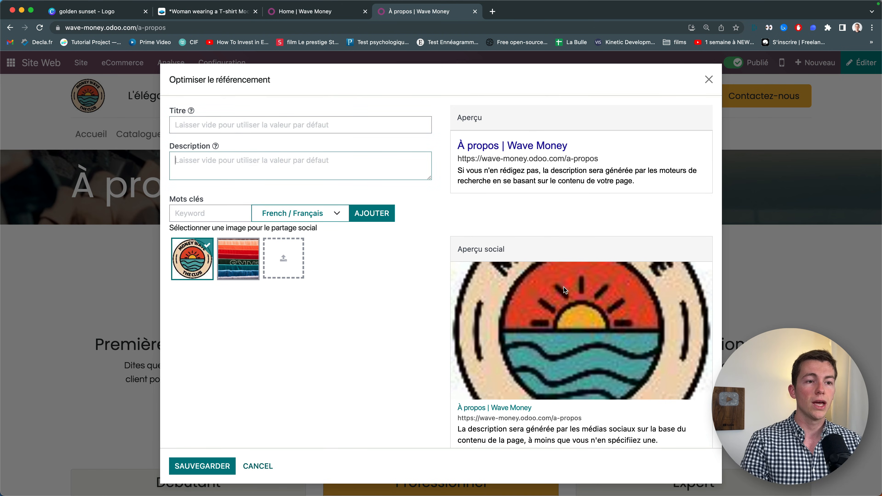
scroll(564, 289, down, 2)
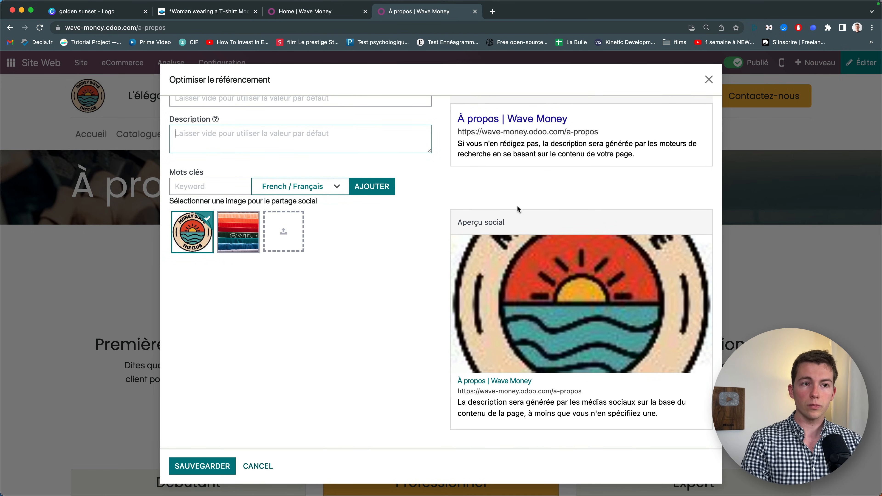
drag(459, 223, 524, 226)
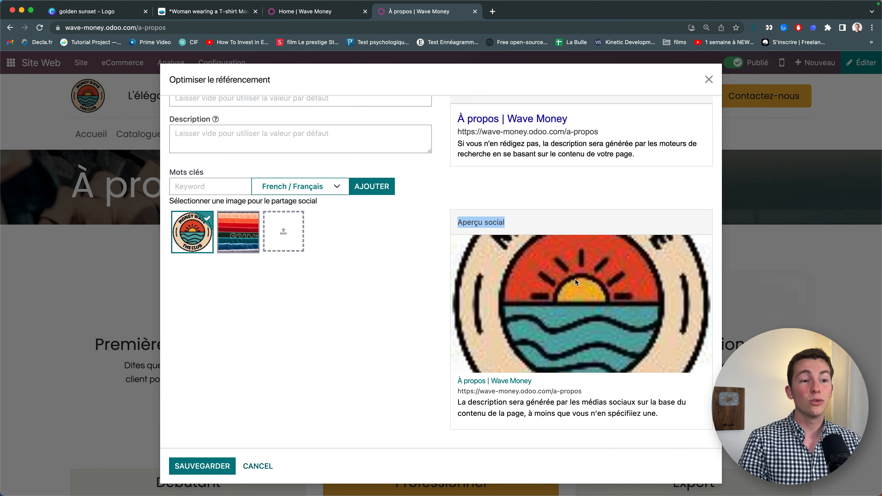
drag(445, 240, 626, 308)
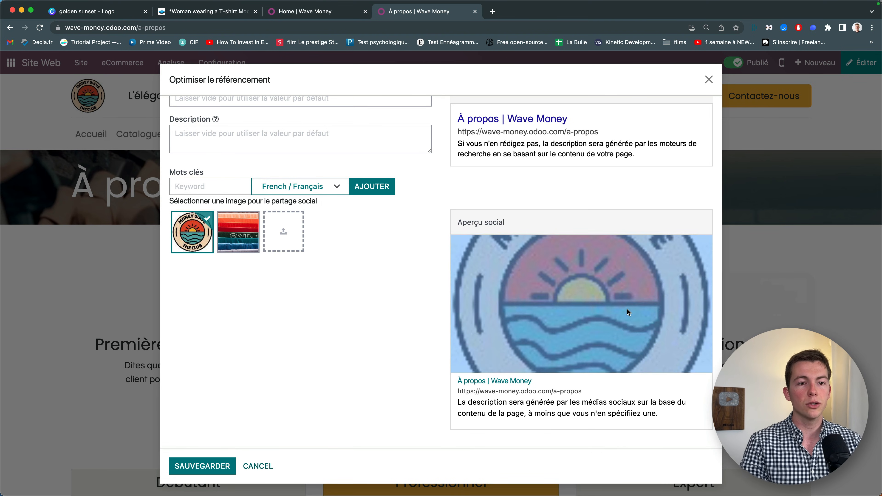
click(502, 214)
scroll(470, 259, up, 2)
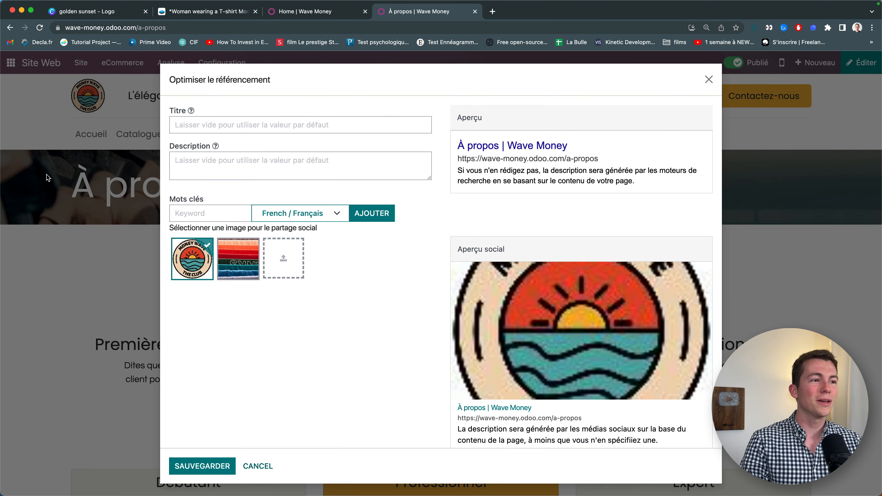
click(709, 79)
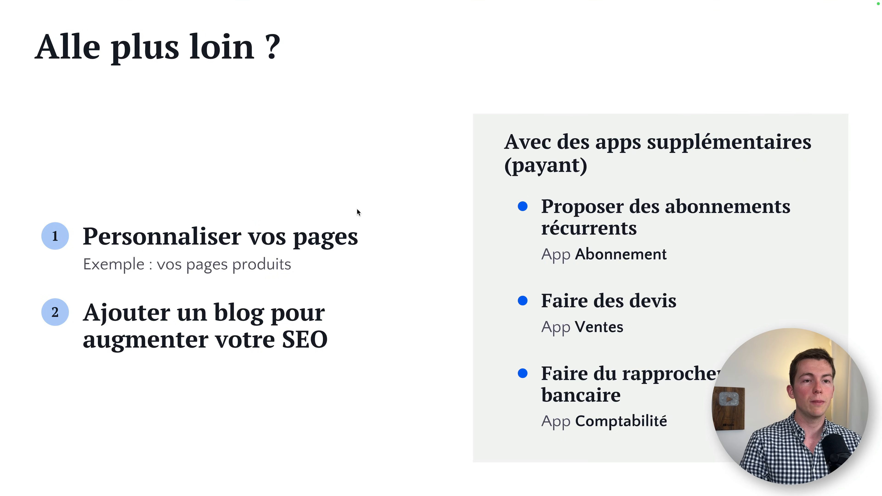